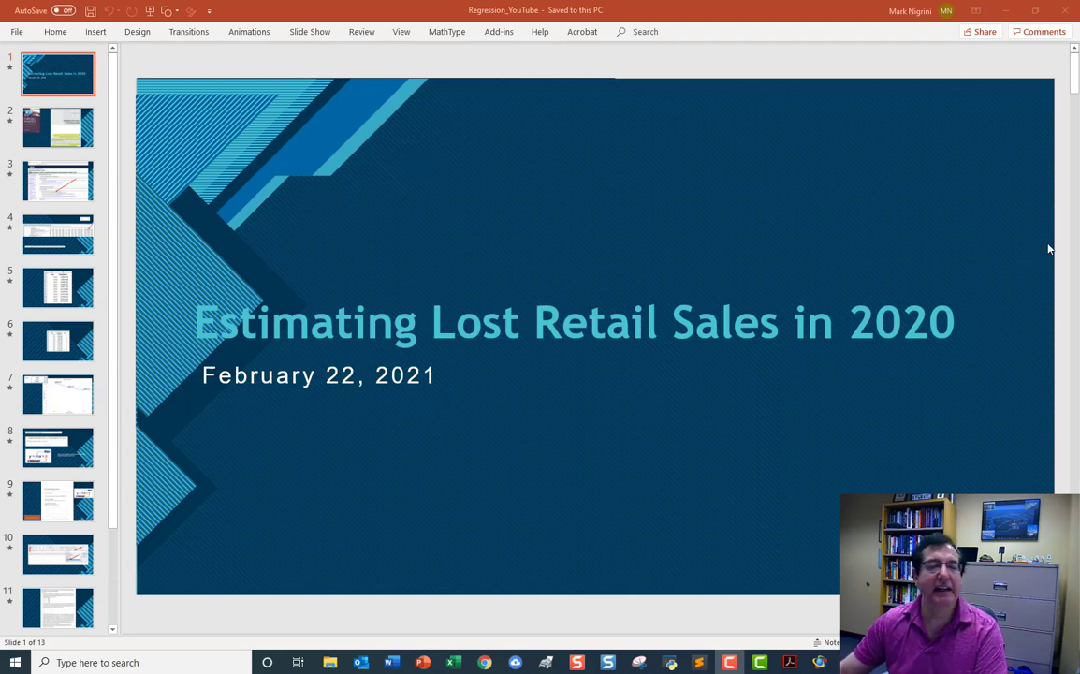
Show slide 2 with the Forensic Analytics book's Chapter Eleven on time-series anomalies
click(79, 131)
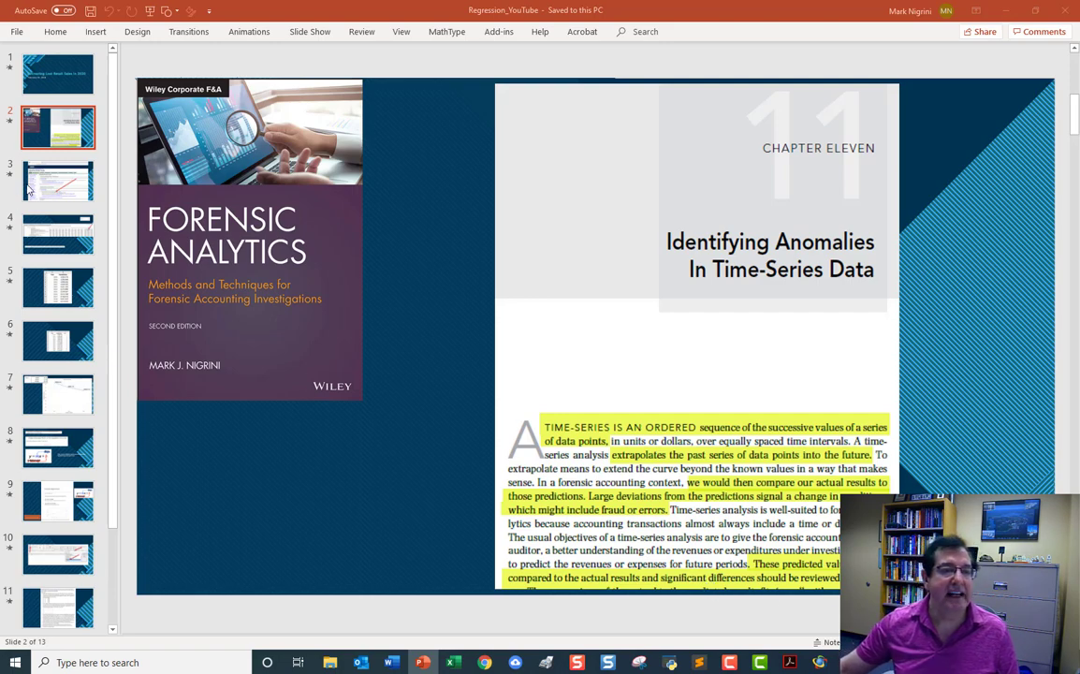
Step past the Census retail trade slide to slide 4's 2020 monthly retail sales spreadsheet
click(54, 176)
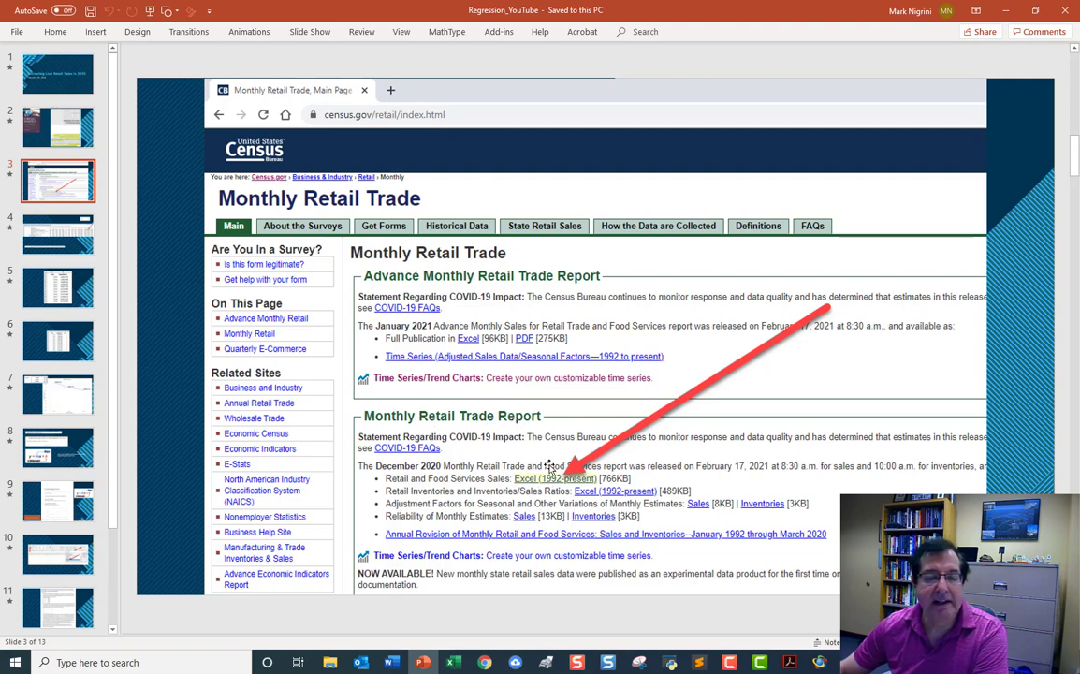
click(80, 248)
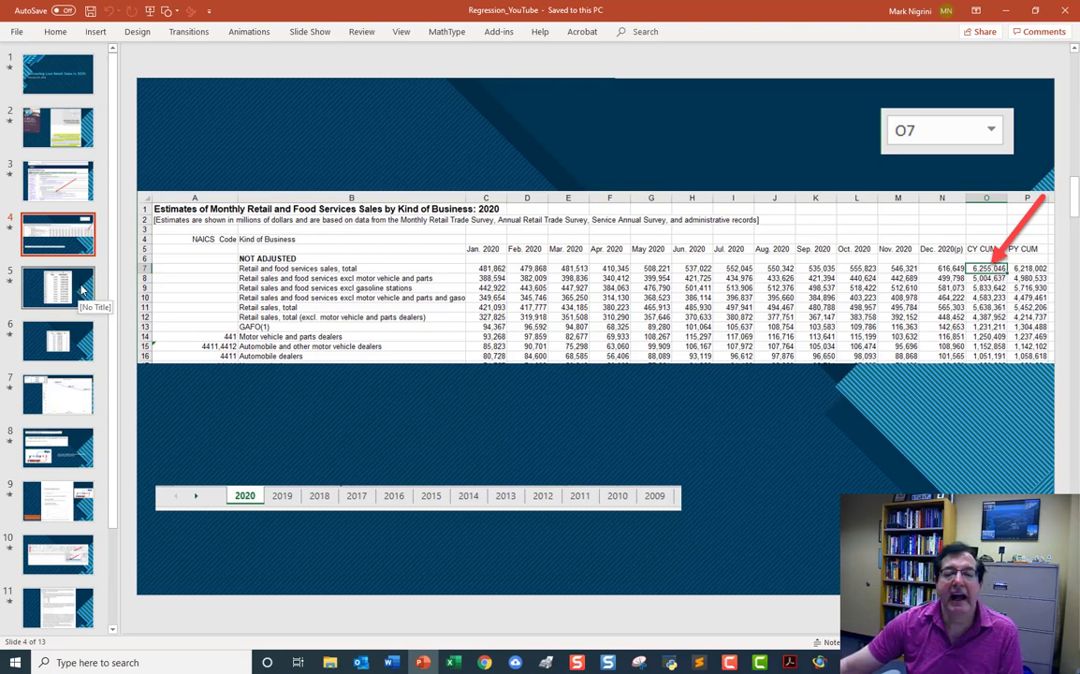
Advance through slide 5 to slide 6's 2009–2019 RetailSales table with Year index 1–11
click(81, 291)
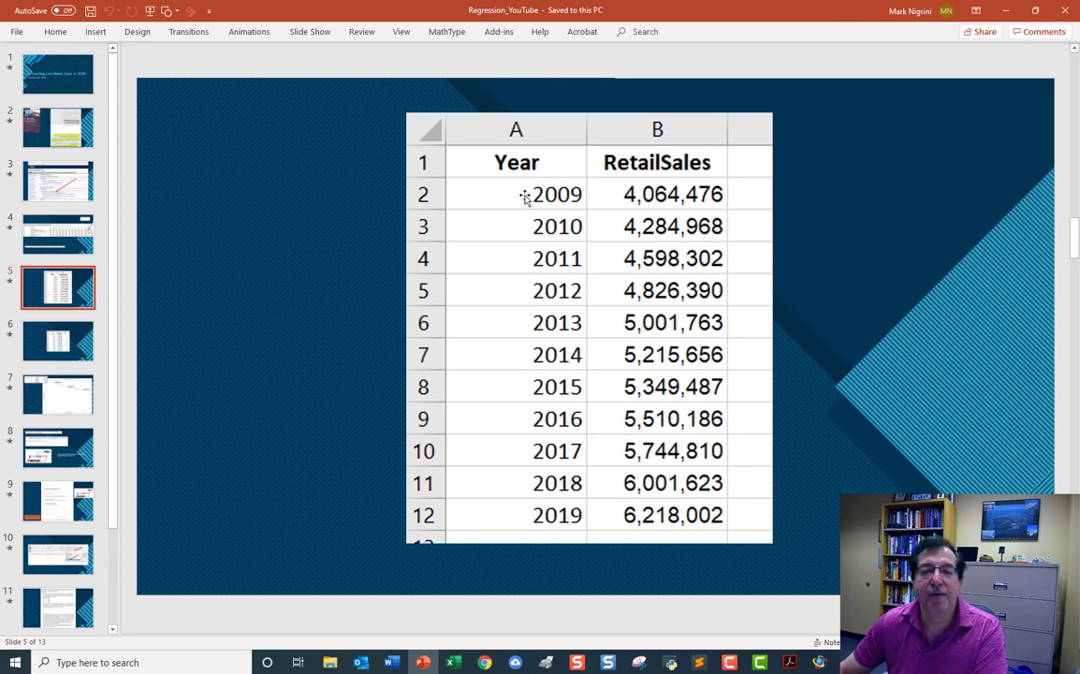
click(79, 345)
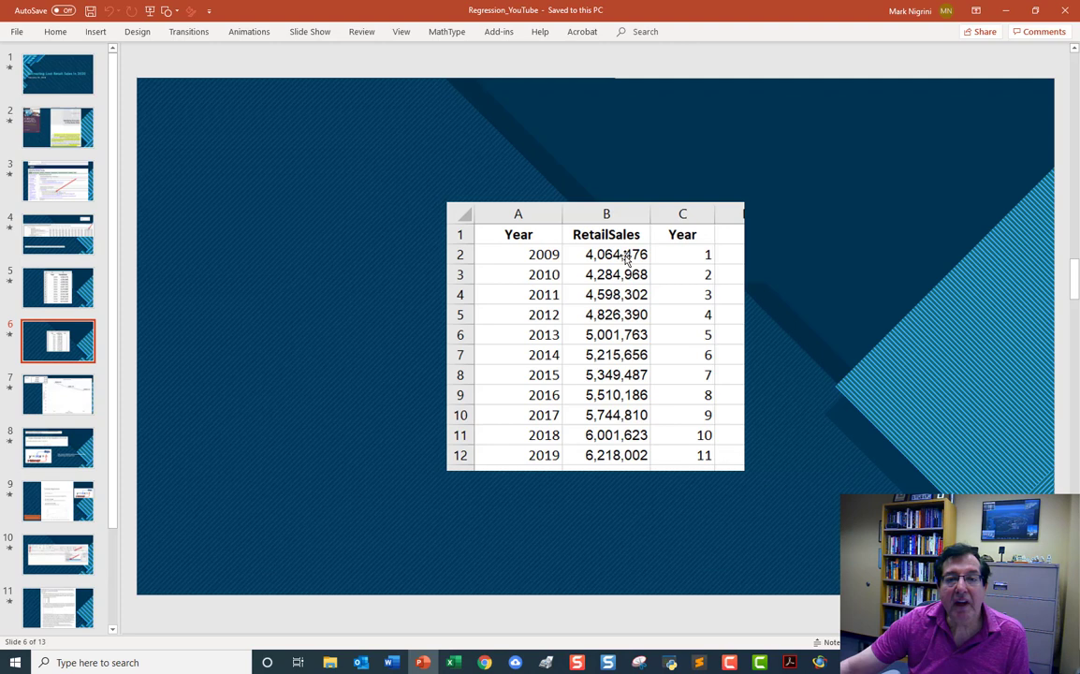
Display slide 7 with the Part 3 table and the Total Cost per Unit chart
click(31, 384)
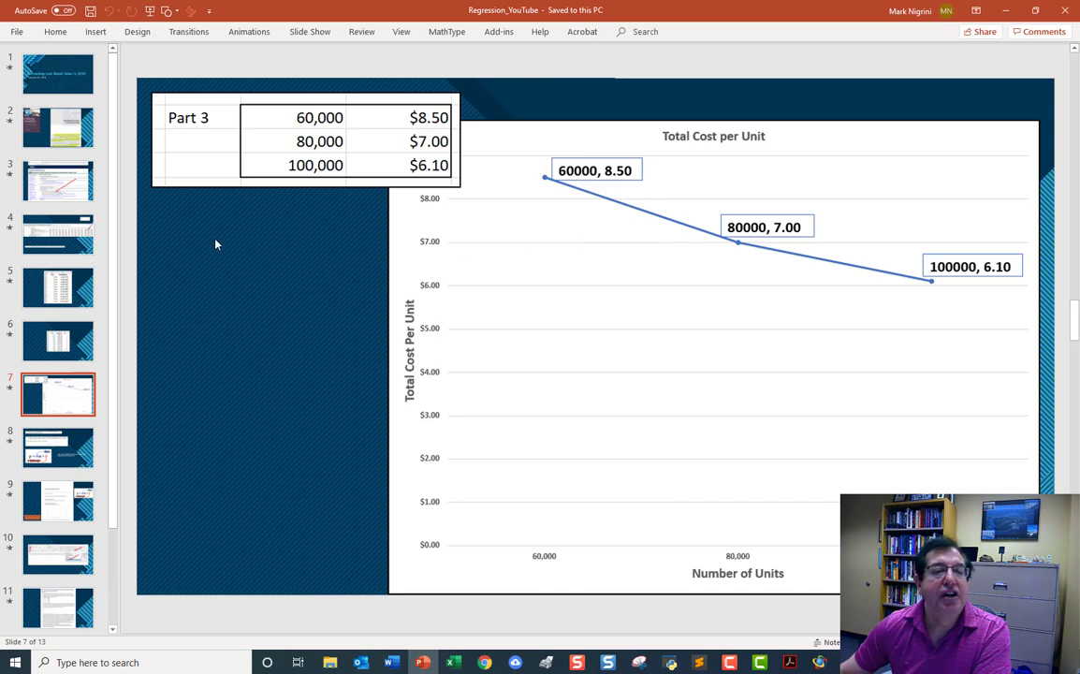
View the slope-intercept slide, revisit the cost chart, then land on slide 9, Simple Regression
click(82, 445)
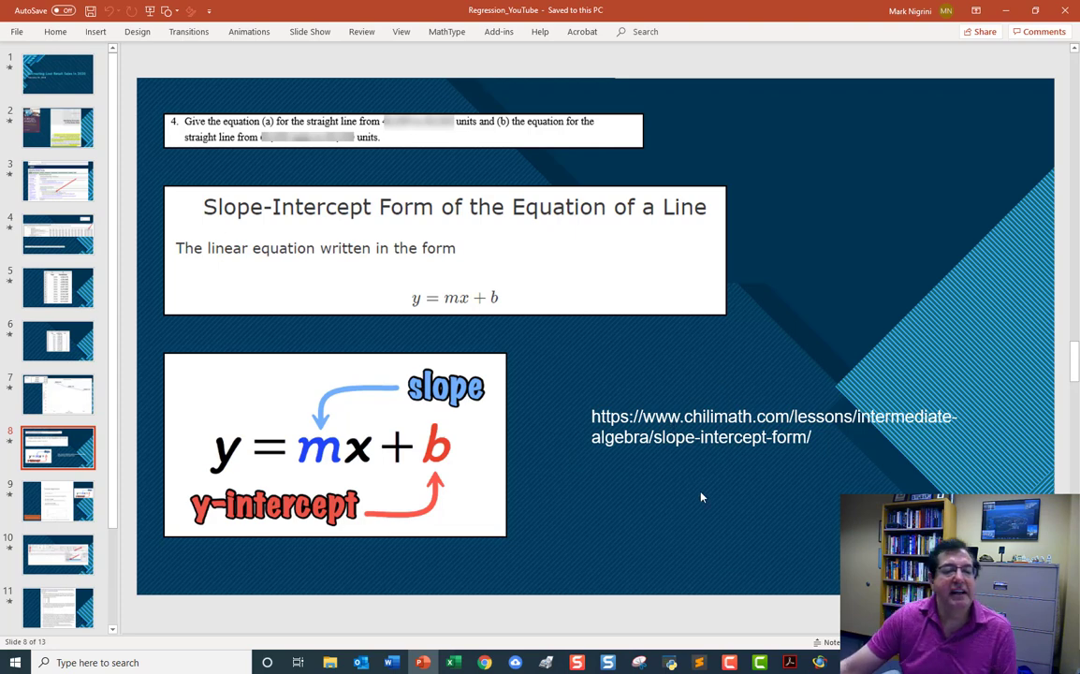
click(34, 402)
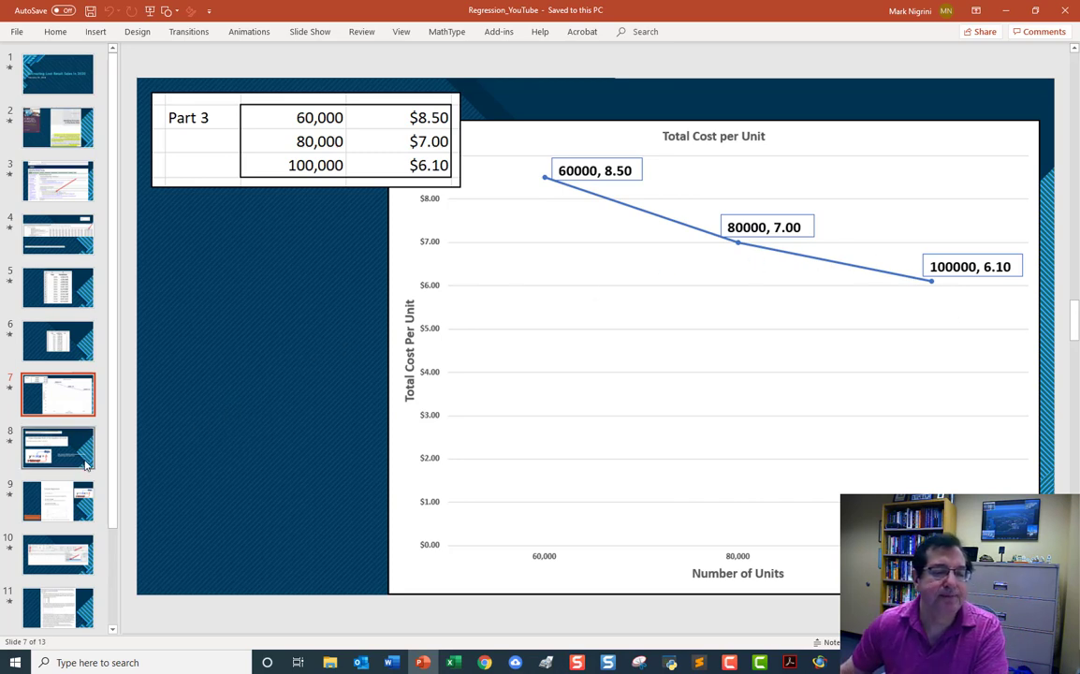
click(79, 488)
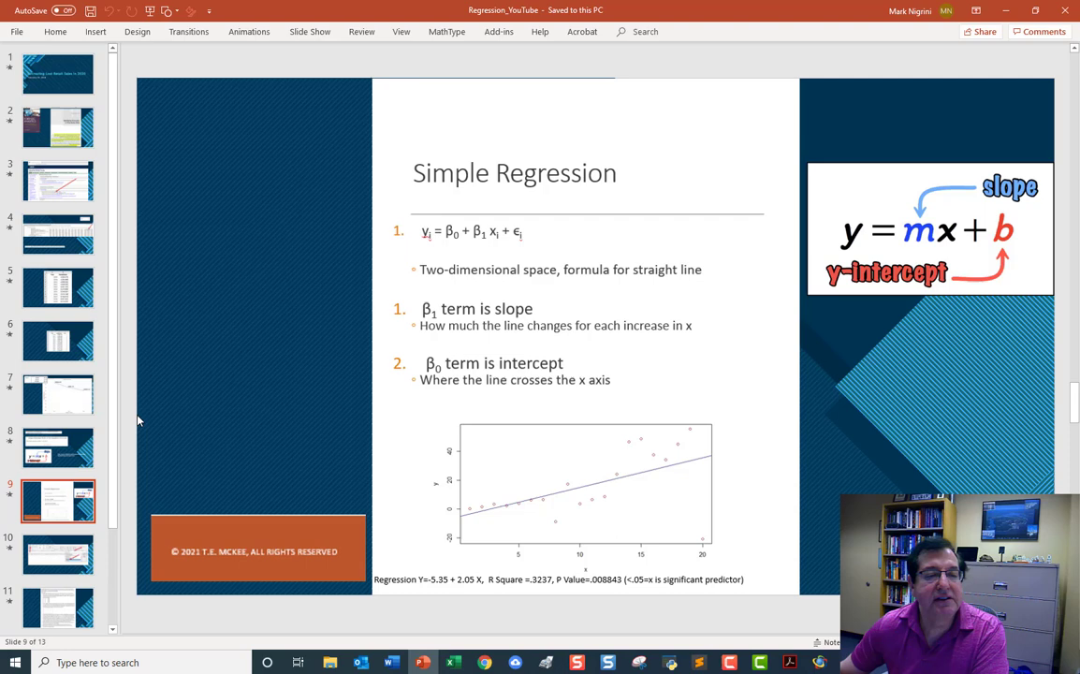
Revisit slides 7 and 9, view slide 10 on regression analysis, then switch to the Case5_YouTube2 workbook
click(79, 391)
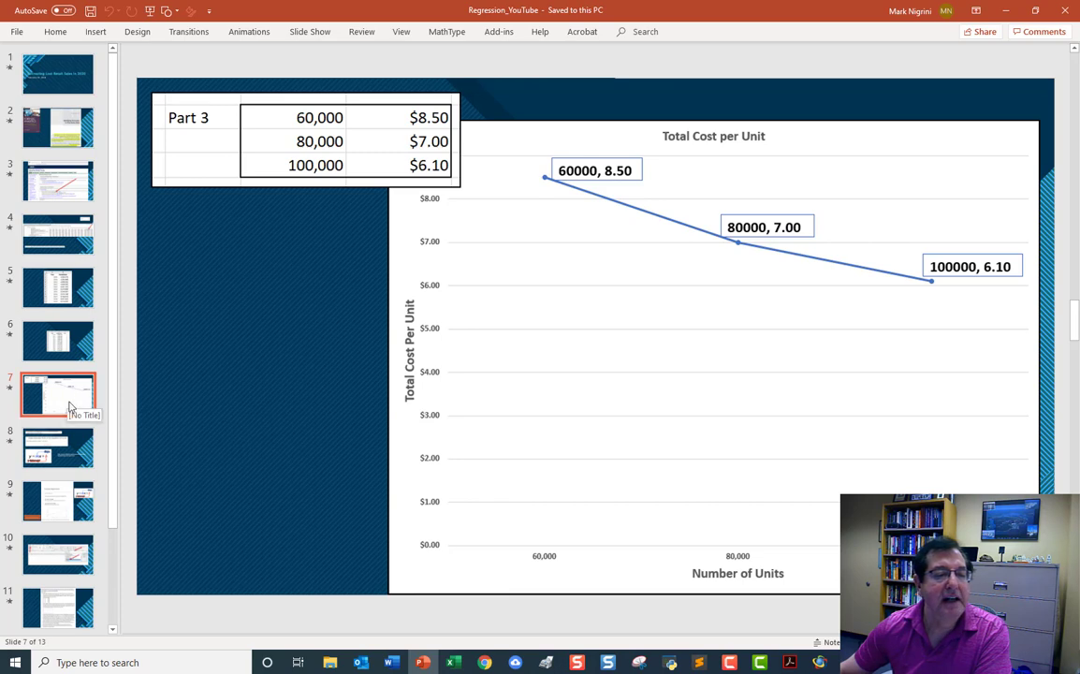
click(87, 512)
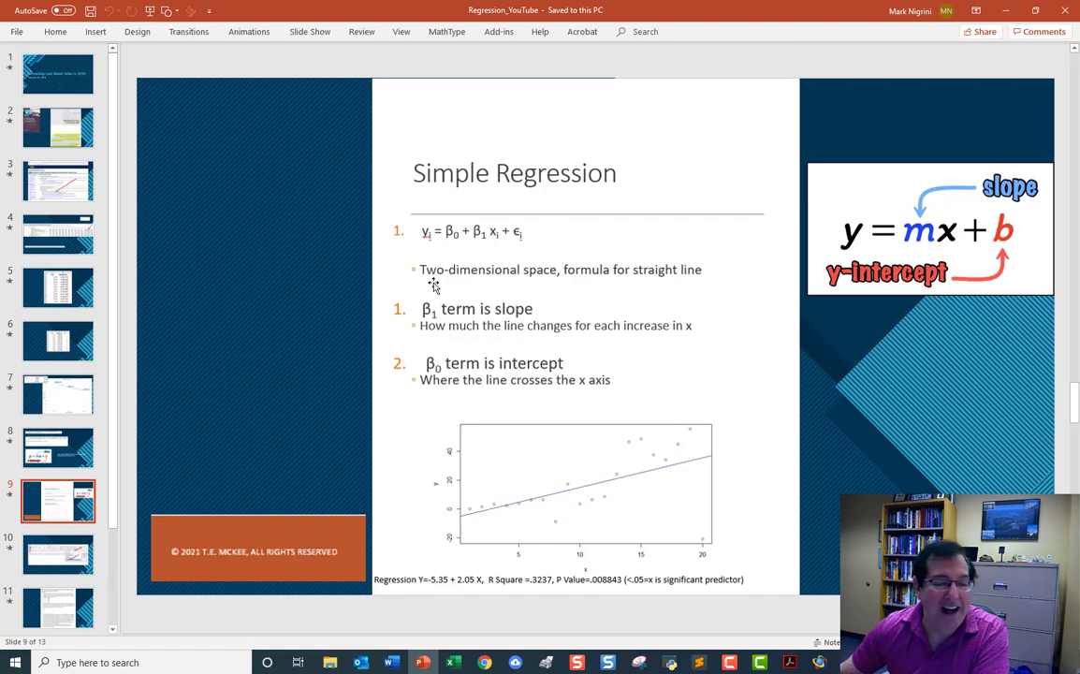
click(66, 550)
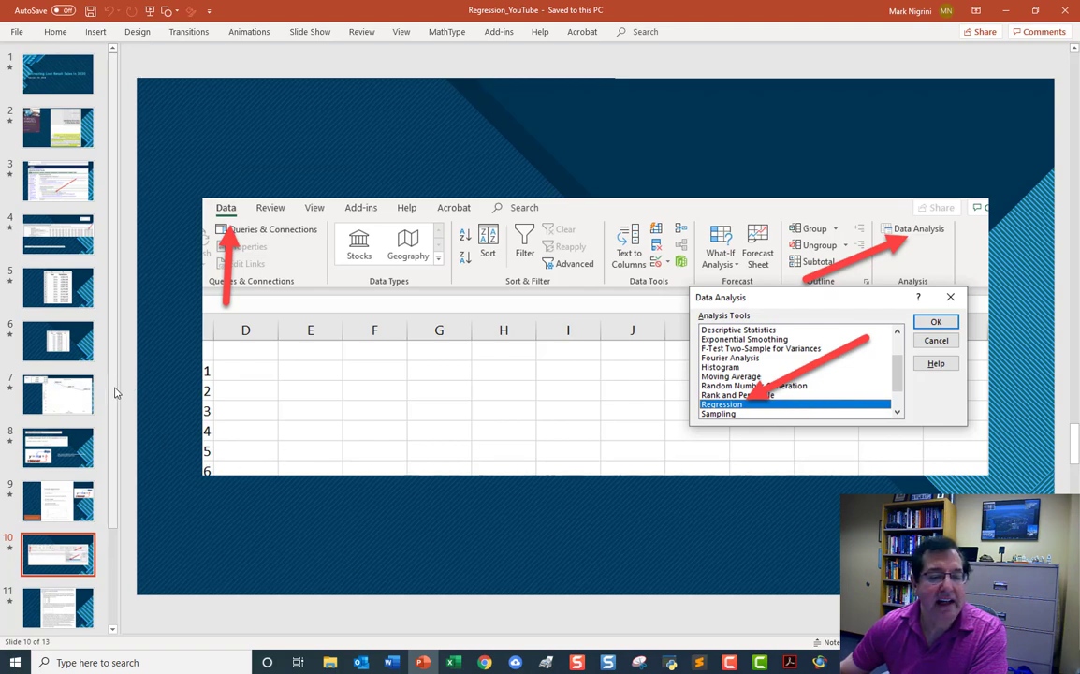
scroll(116, 393, down, 1)
key(alt+Tab)
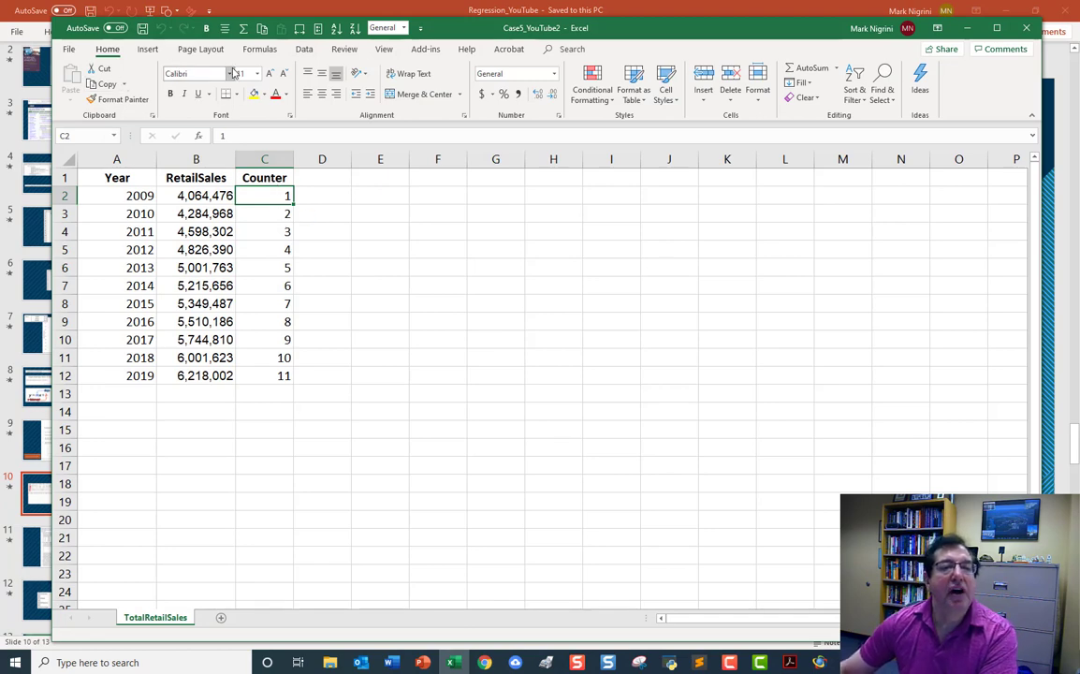
Open the Regression tool from the Data tab's Data Analysis list
click(304, 48)
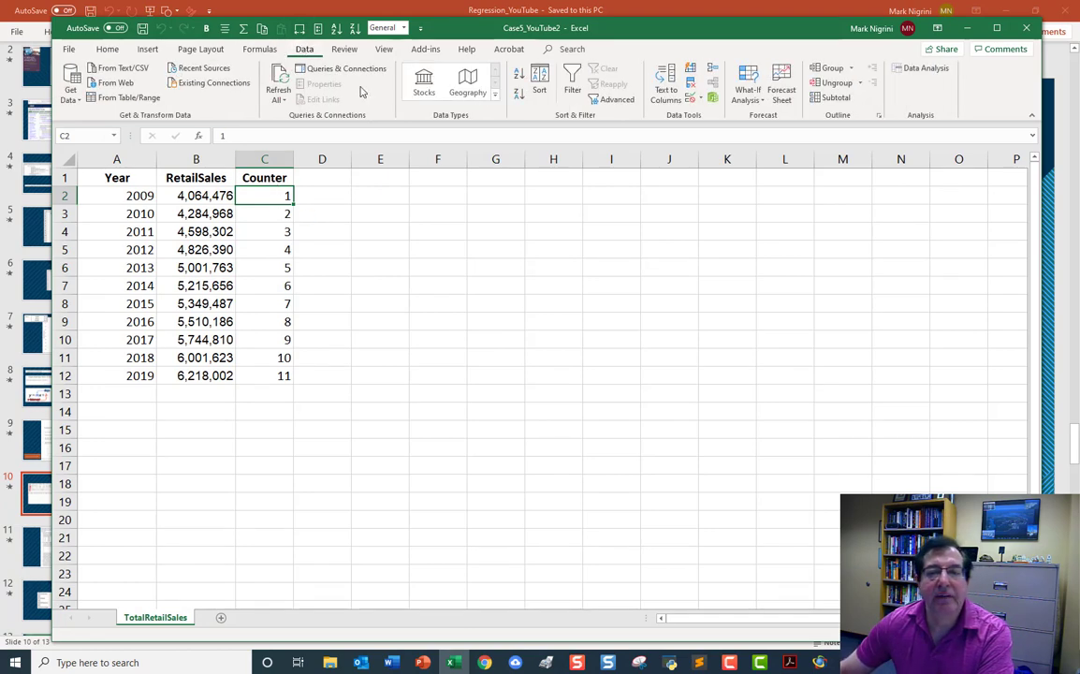
click(929, 69)
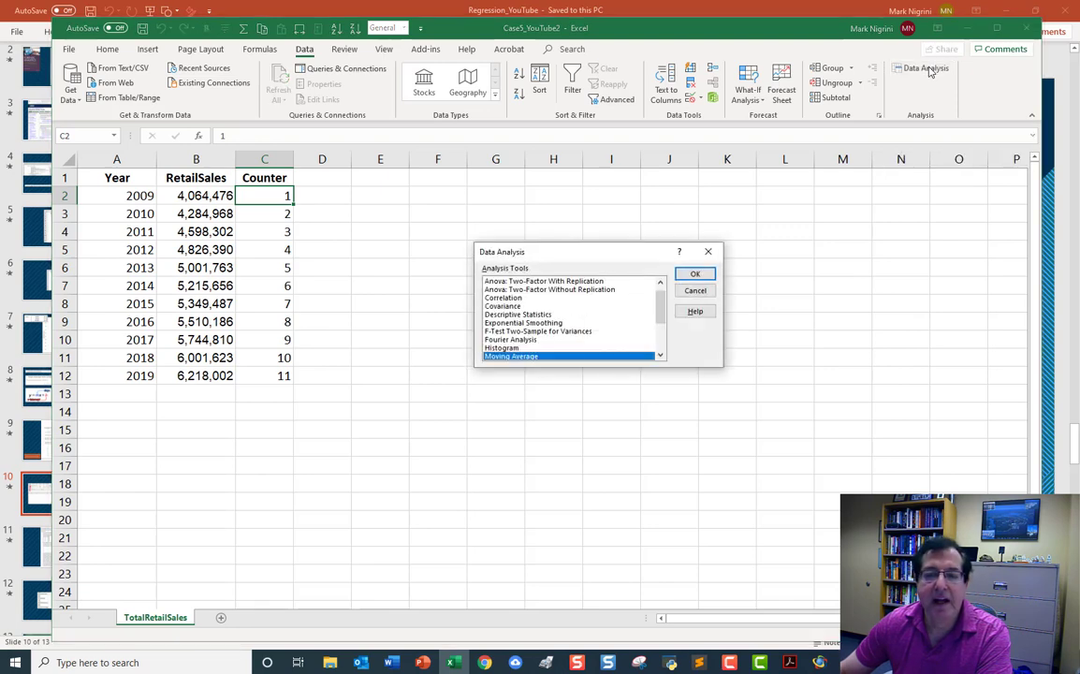
drag(658, 298, 659, 317)
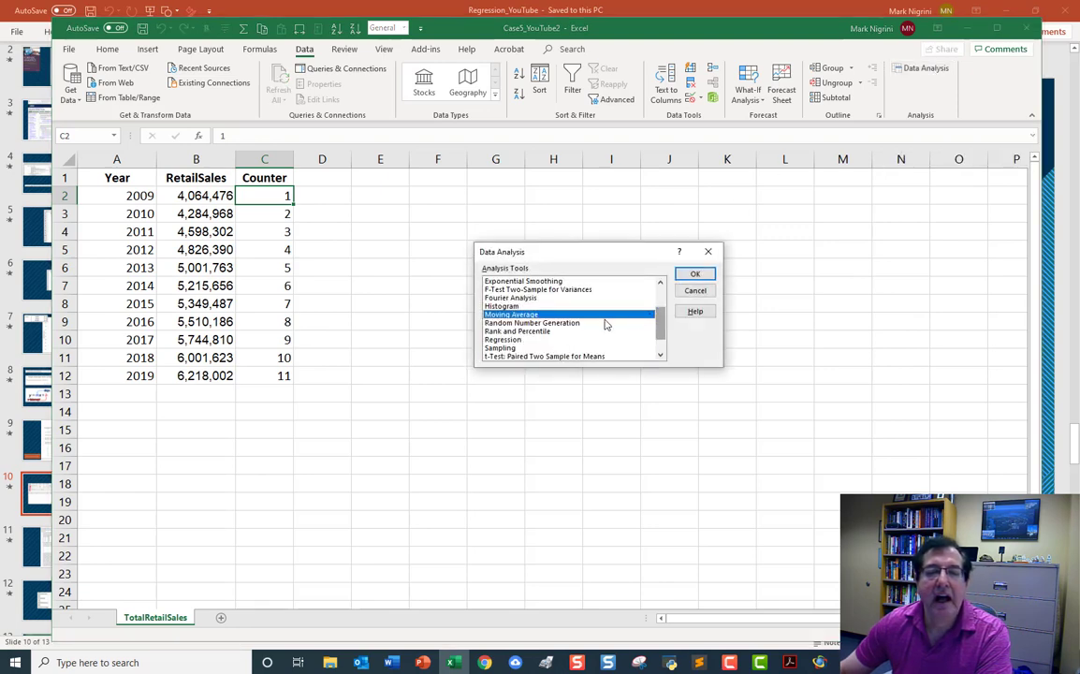
click(545, 339)
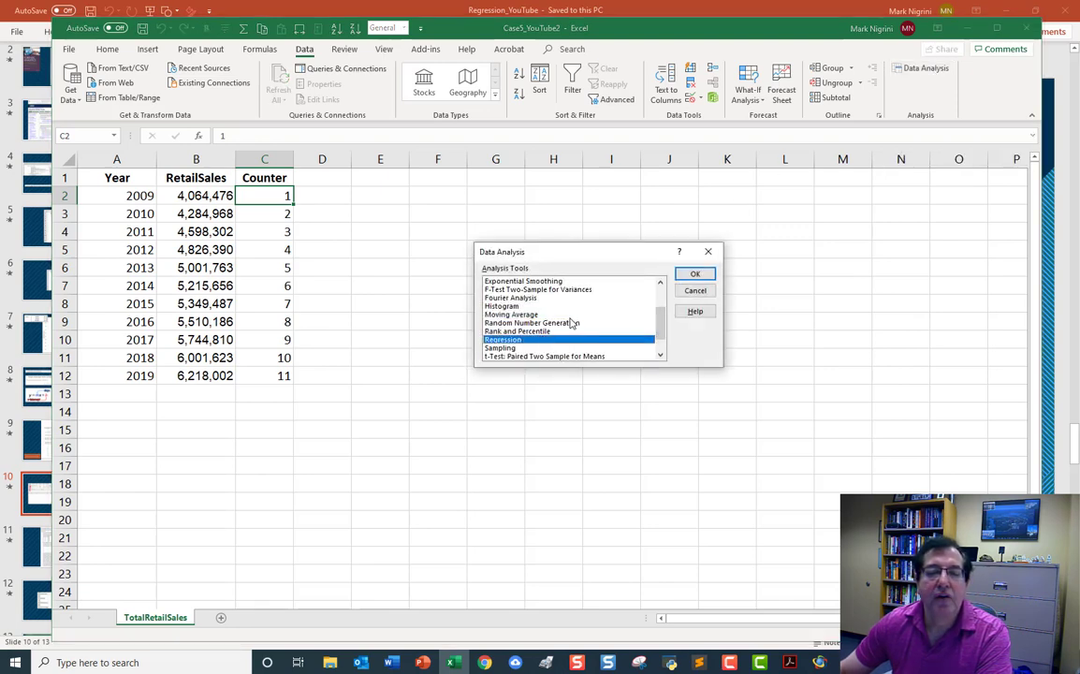
click(693, 274)
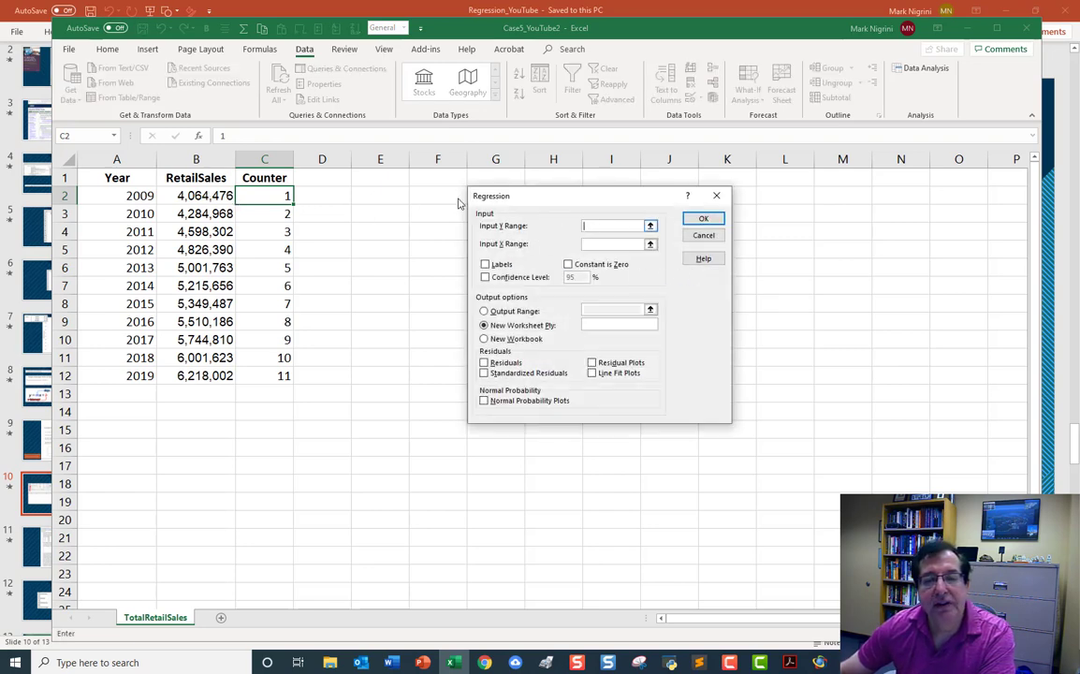
Set the regression X range to C2:C12, output to a new worksheet, with Line Fit Plots
drag(211, 196, 201, 375)
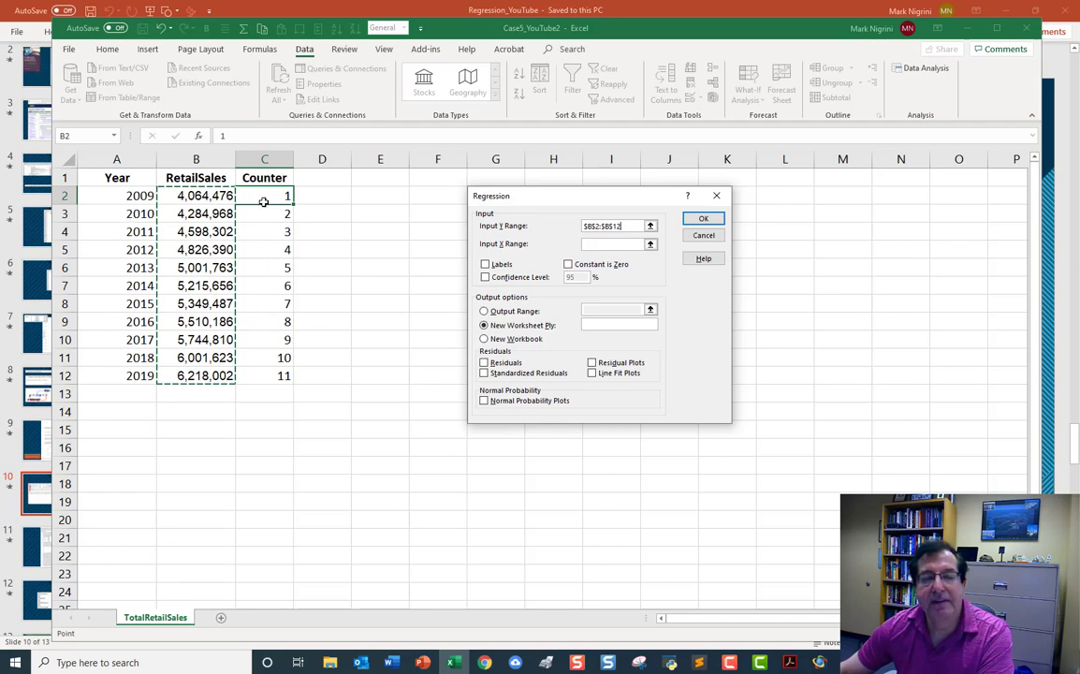
drag(266, 196, 280, 373)
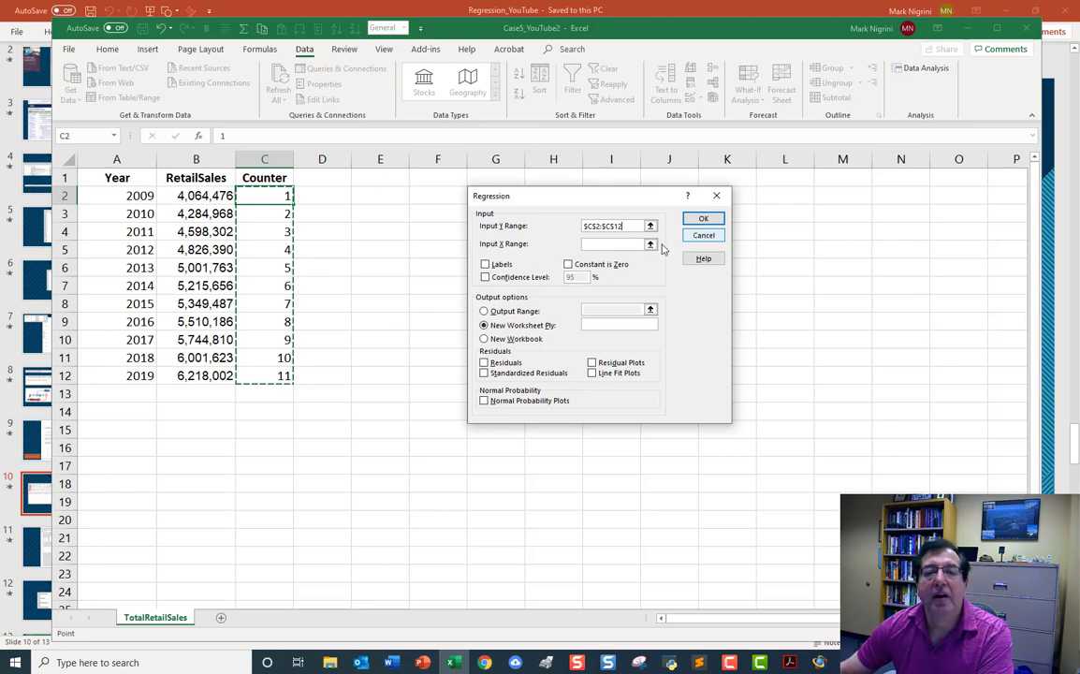
click(651, 244)
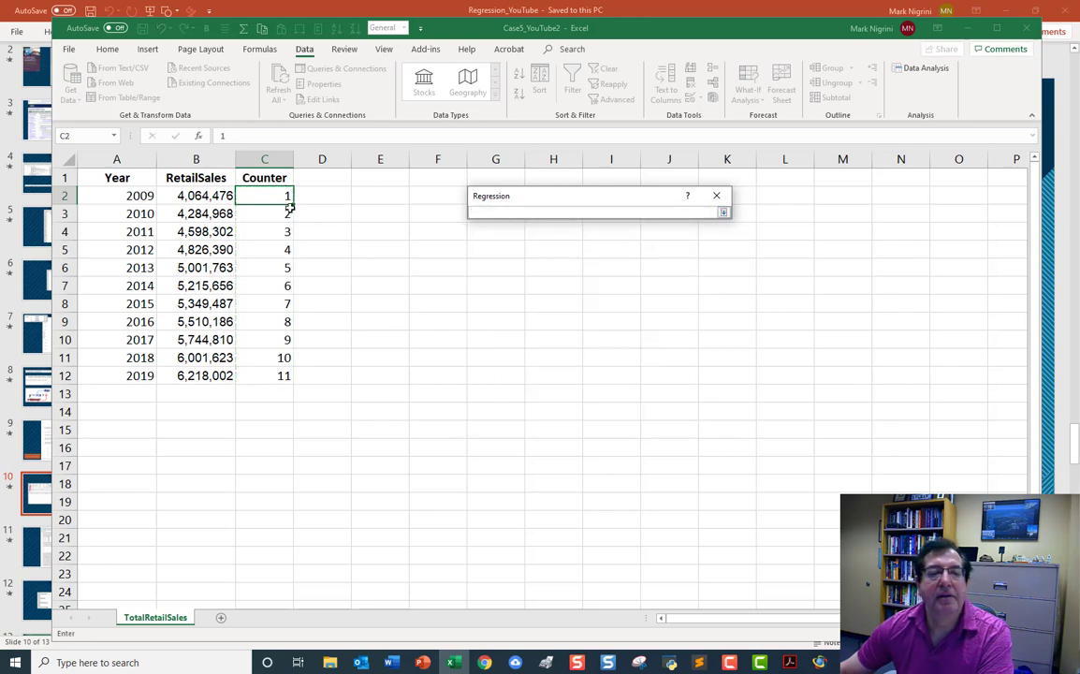
drag(285, 198, 272, 373)
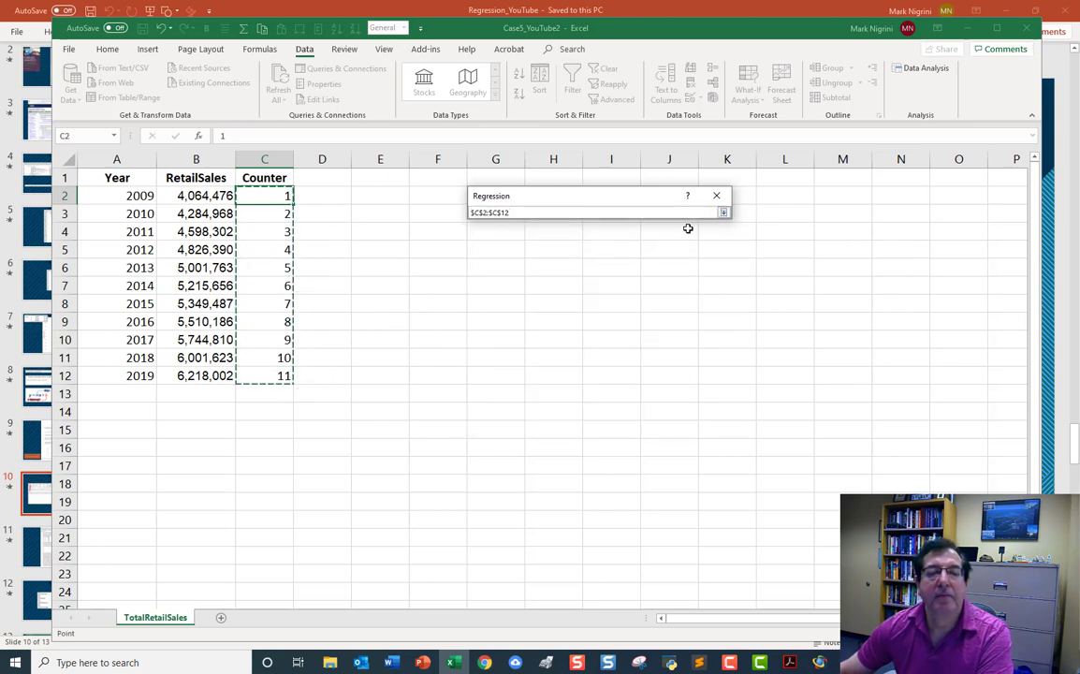
click(723, 214)
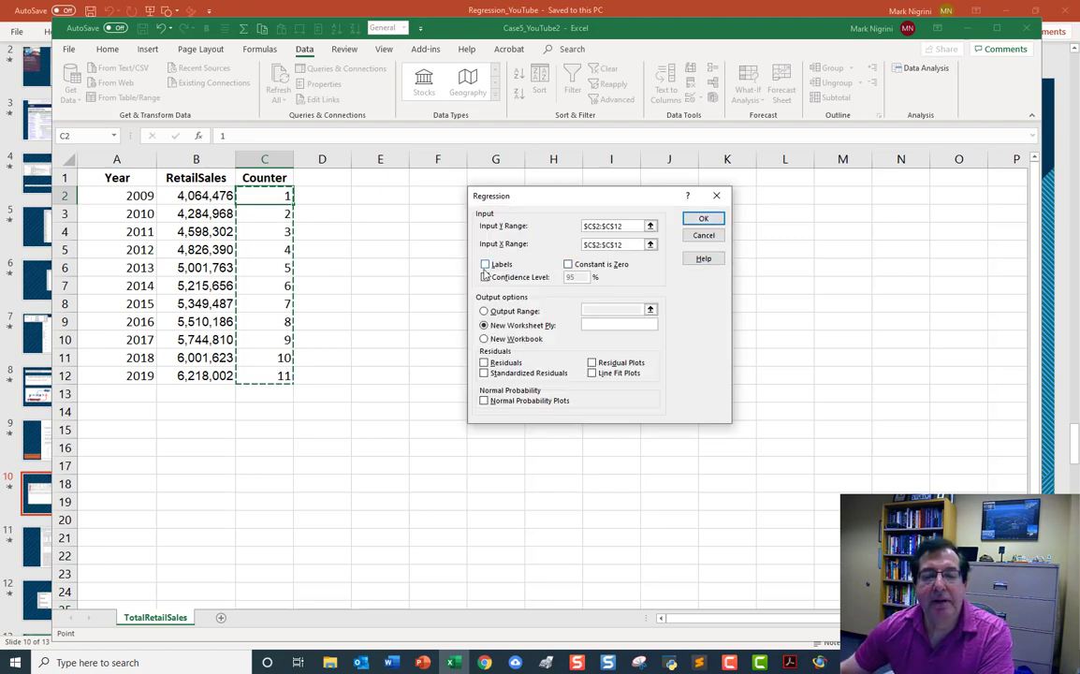
click(593, 373)
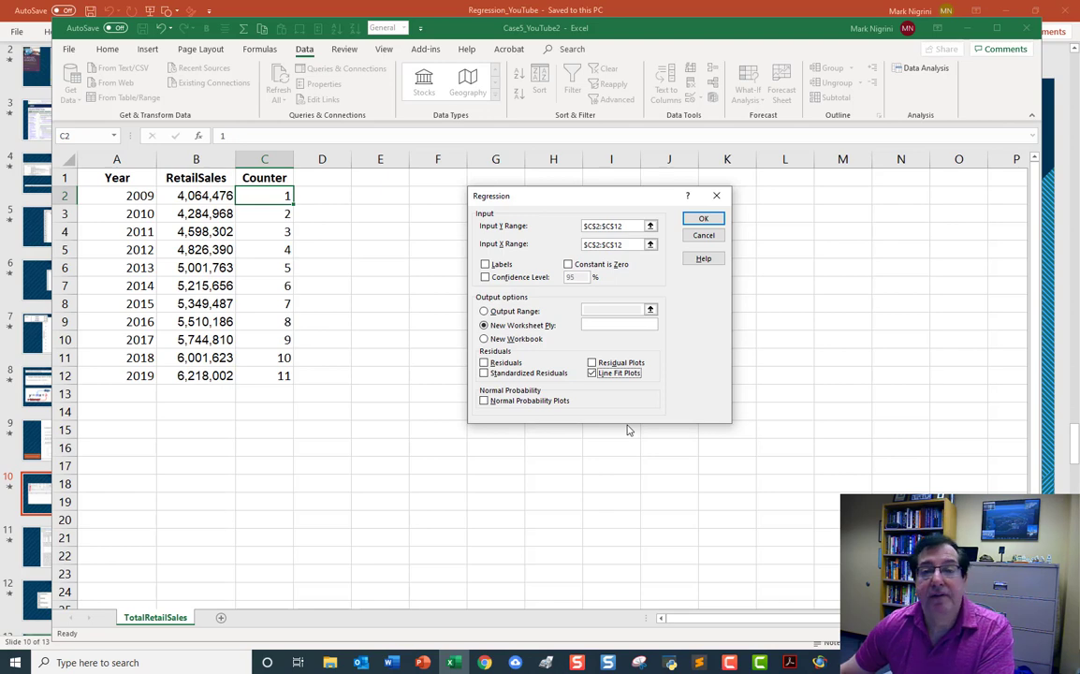
Clear the overlapping-ranges error by reselecting RetailSales B2:B12 as Y and run the regression
click(704, 219)
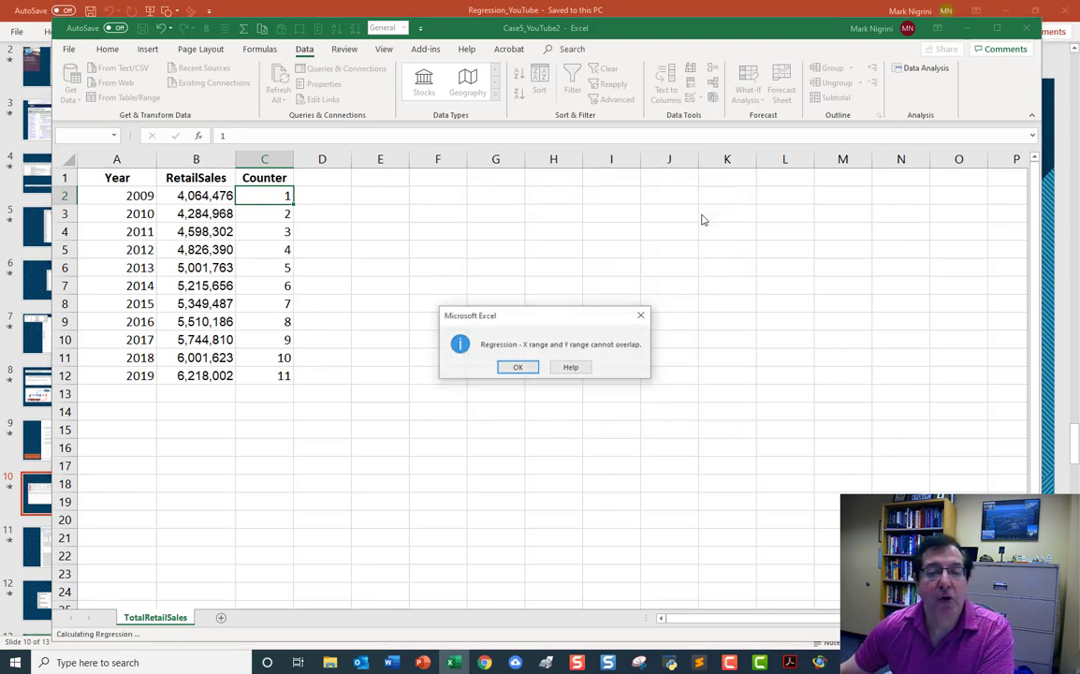
click(517, 366)
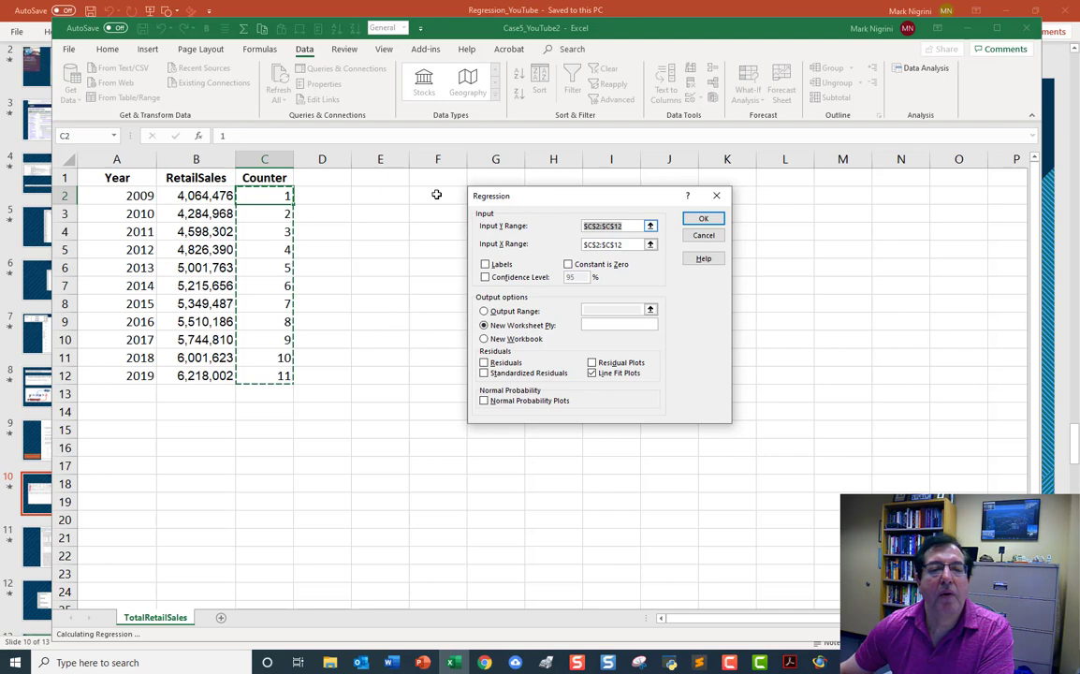
drag(172, 192, 194, 378)
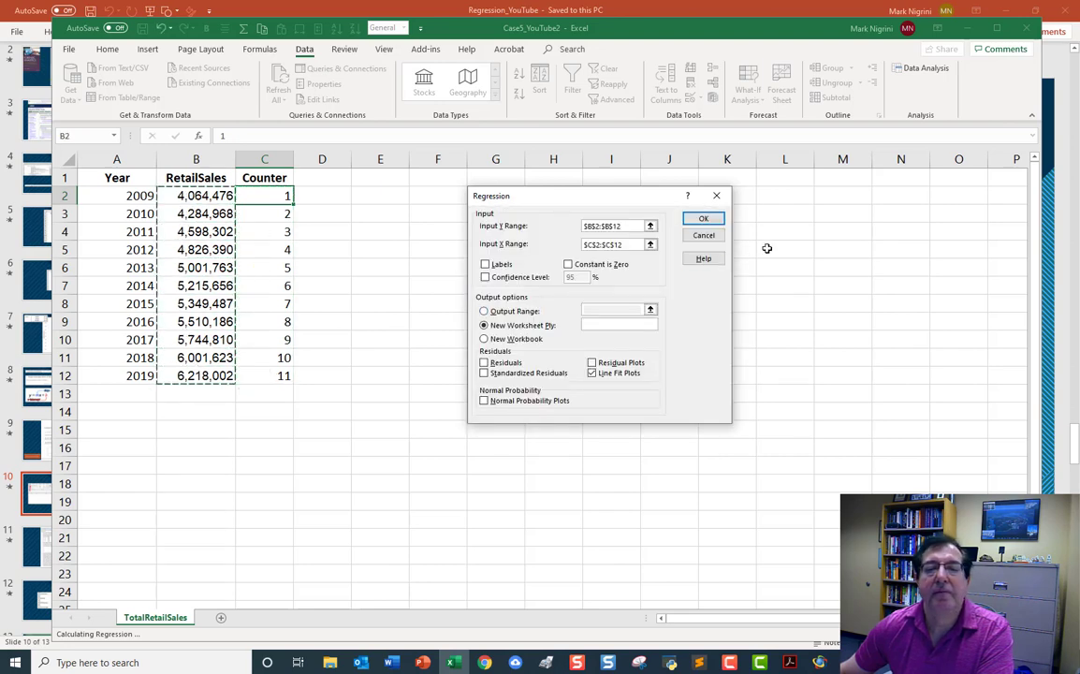
click(704, 219)
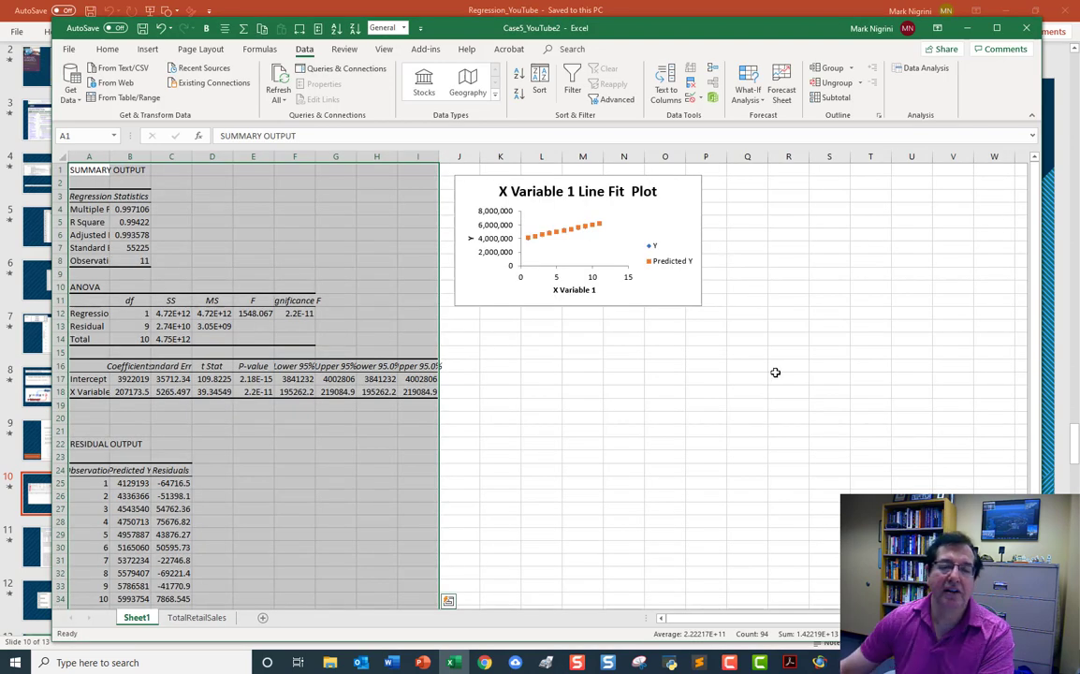
Format Multiple R, R Square and Adjusted R Square (B4:B6) as numbers with 3 decimals
click(706, 404)
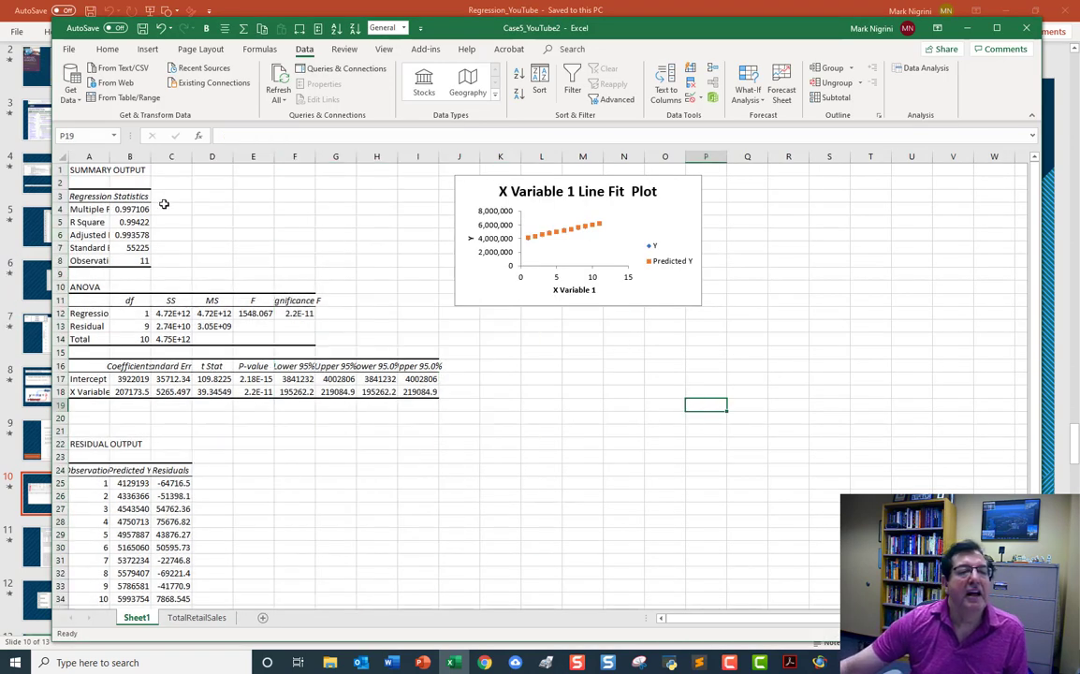
drag(136, 210, 143, 230)
right_click(142, 230)
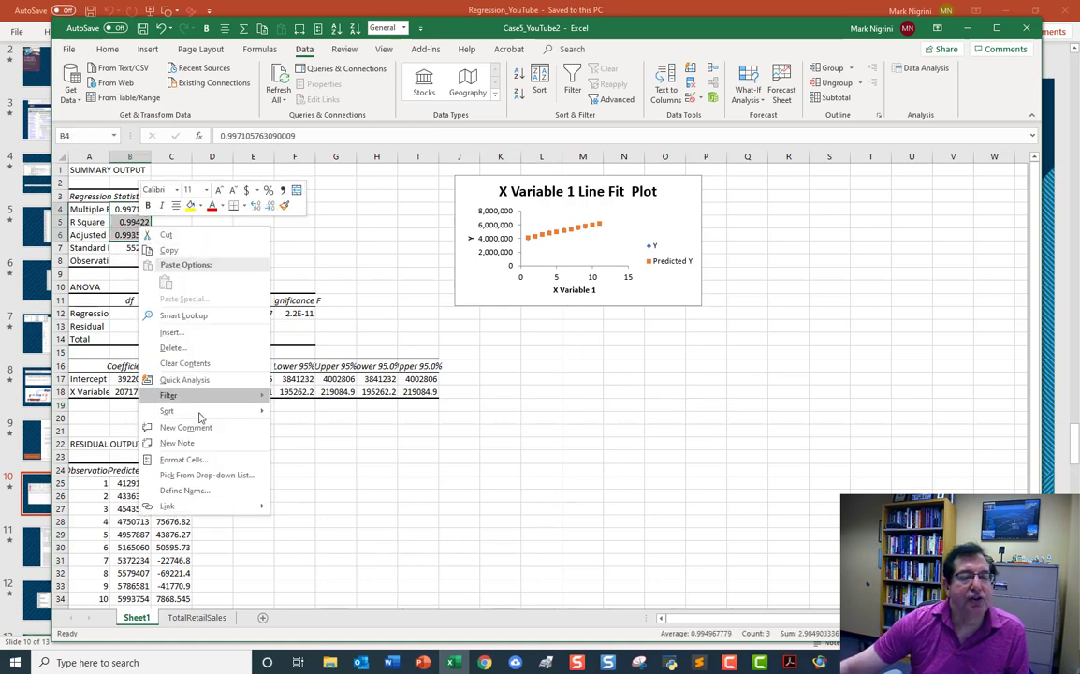
click(187, 459)
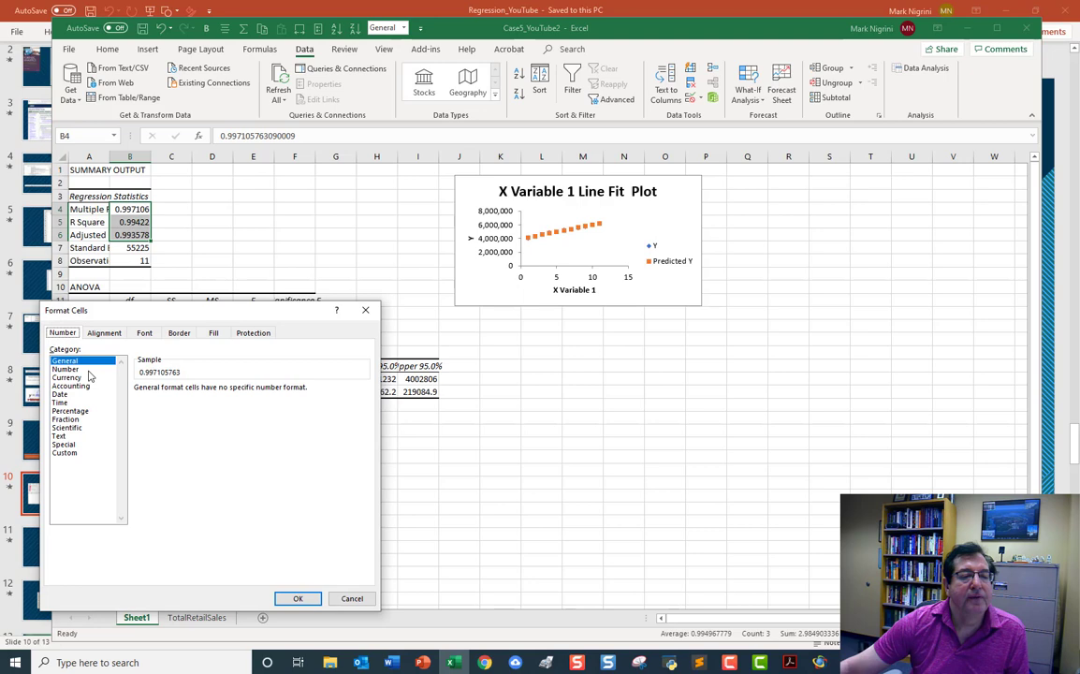
click(71, 369)
click(219, 386)
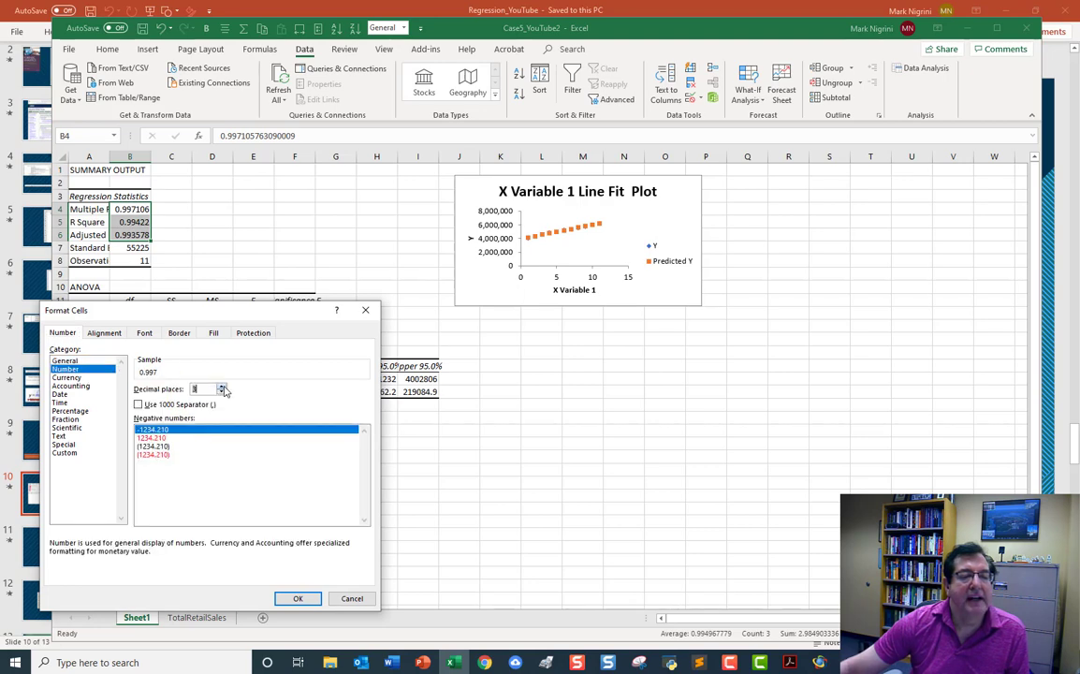
click(298, 598)
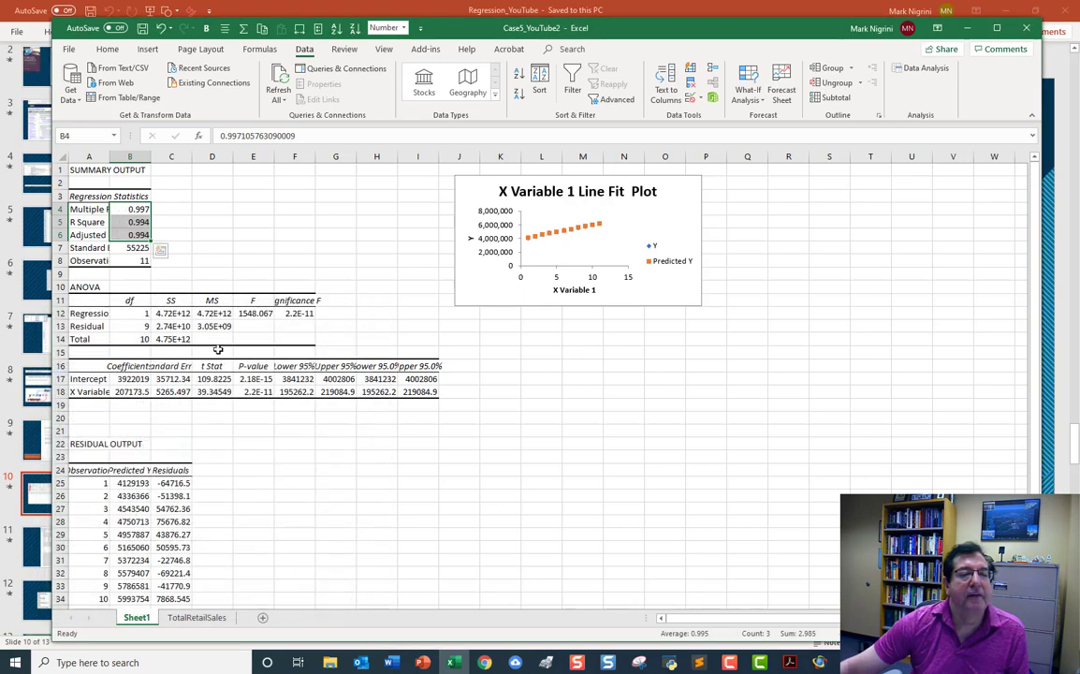
click(137, 219)
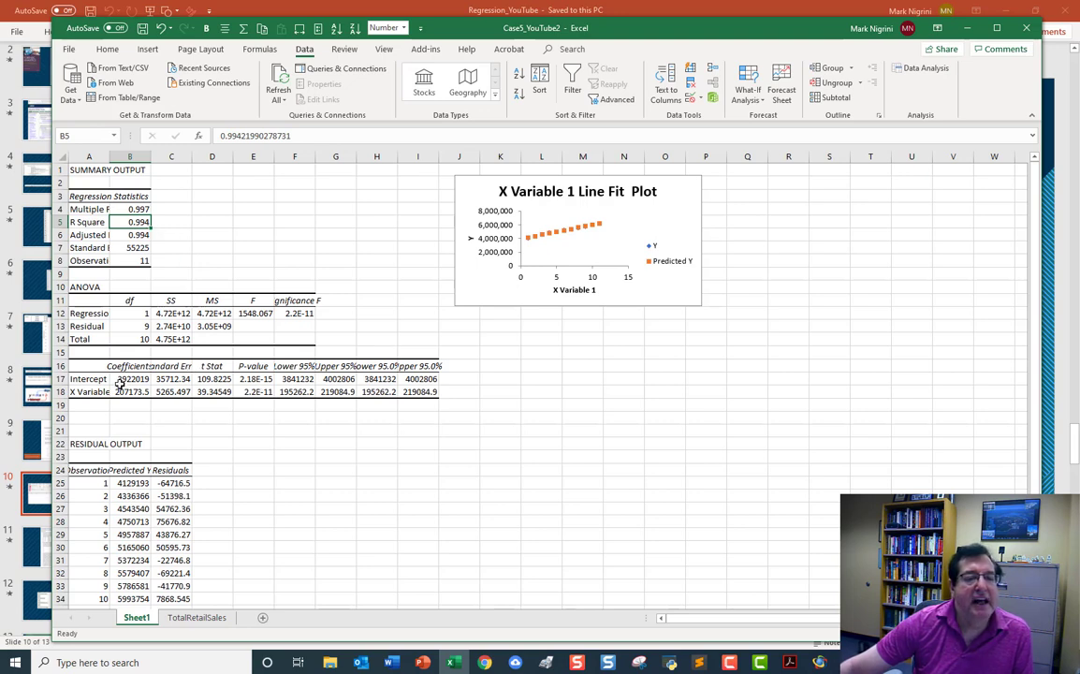
Format coefficients B17:B18 as whole numbers with thousands separators, showing 3,922,019 and 207,174
drag(134, 379, 134, 387)
right_click(135, 386)
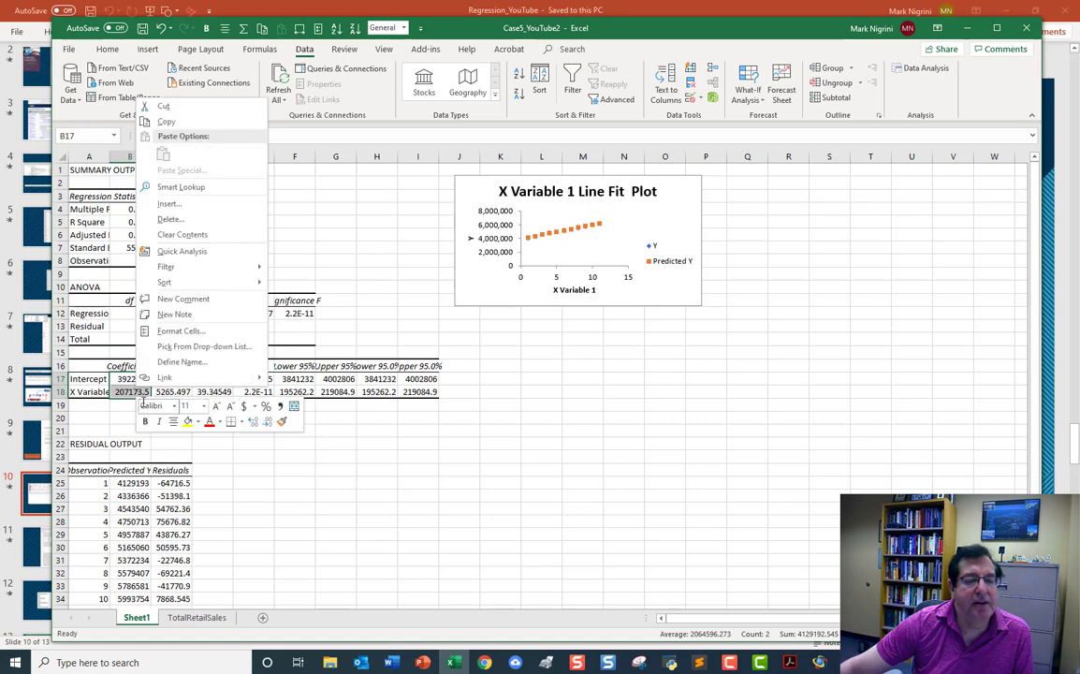
click(180, 331)
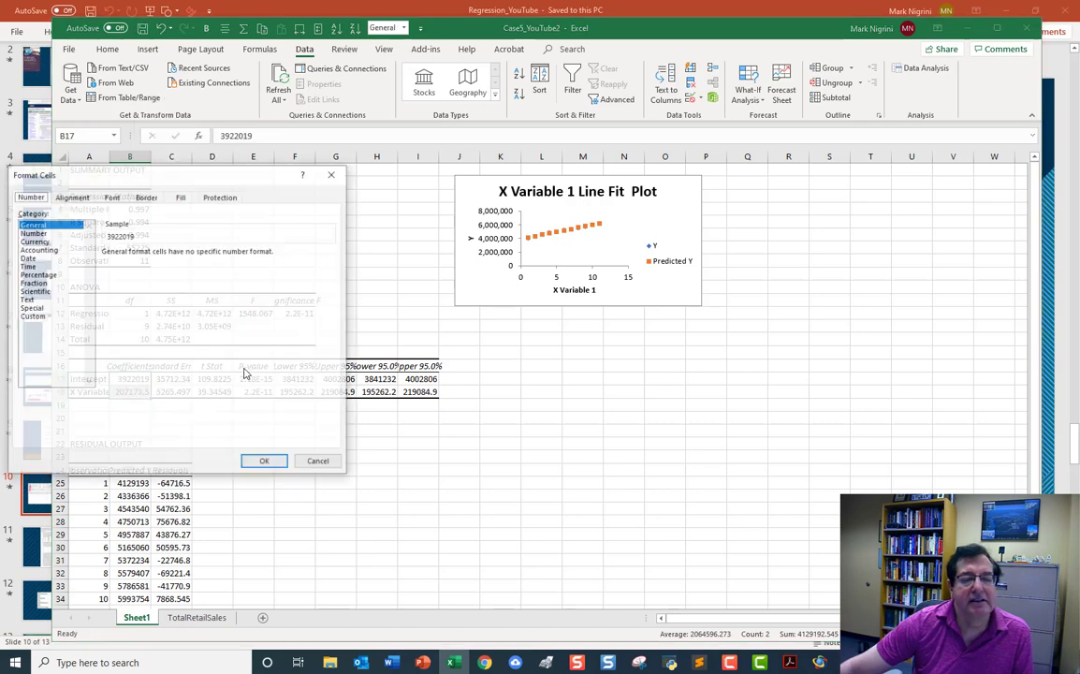
click(33, 233)
click(188, 256)
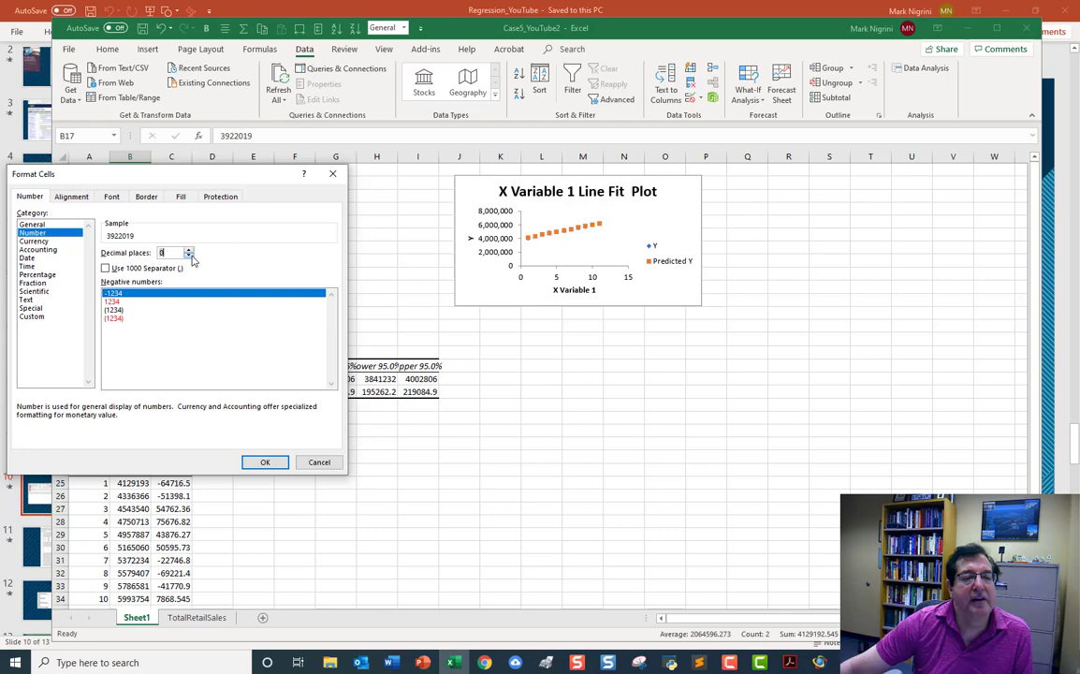
click(188, 255)
click(105, 269)
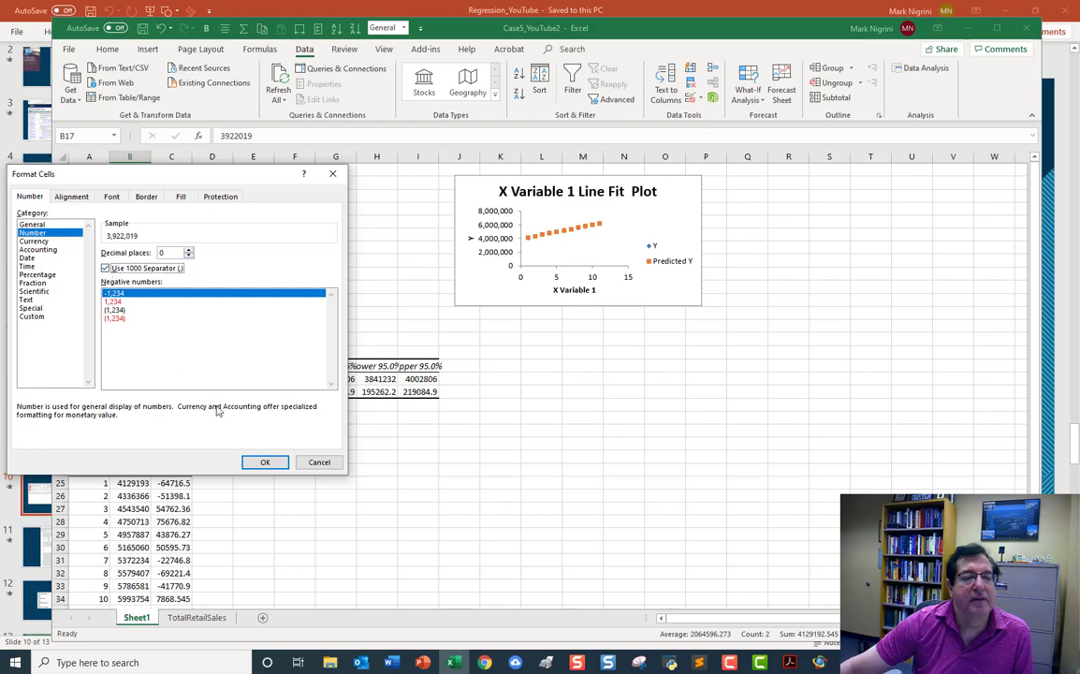
click(261, 461)
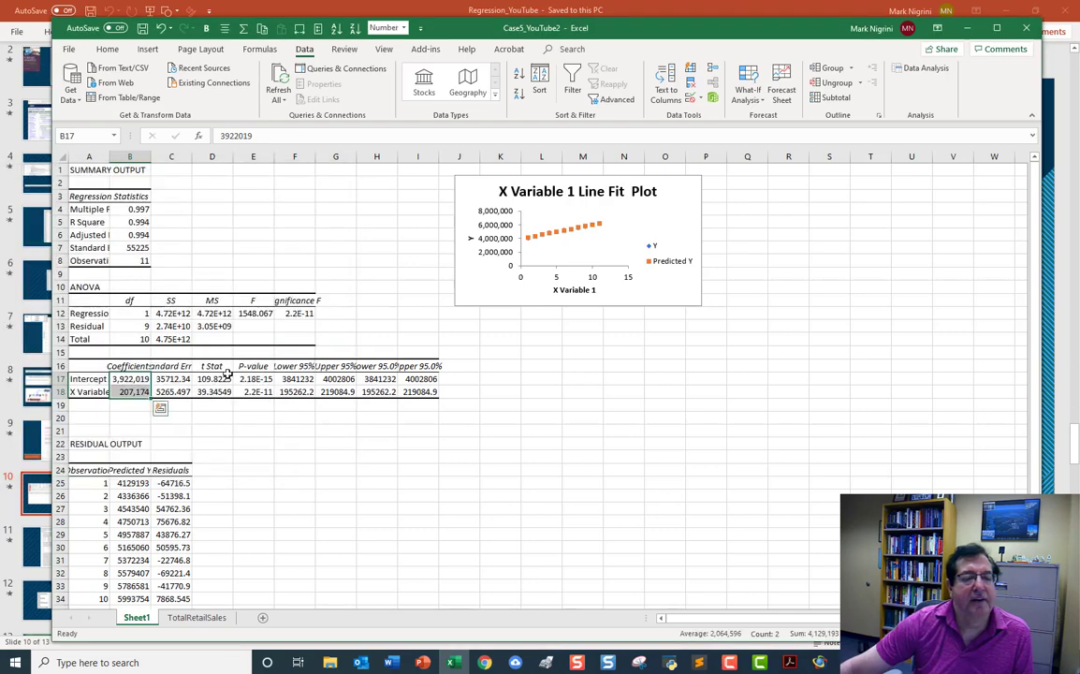
click(160, 408)
click(129, 378)
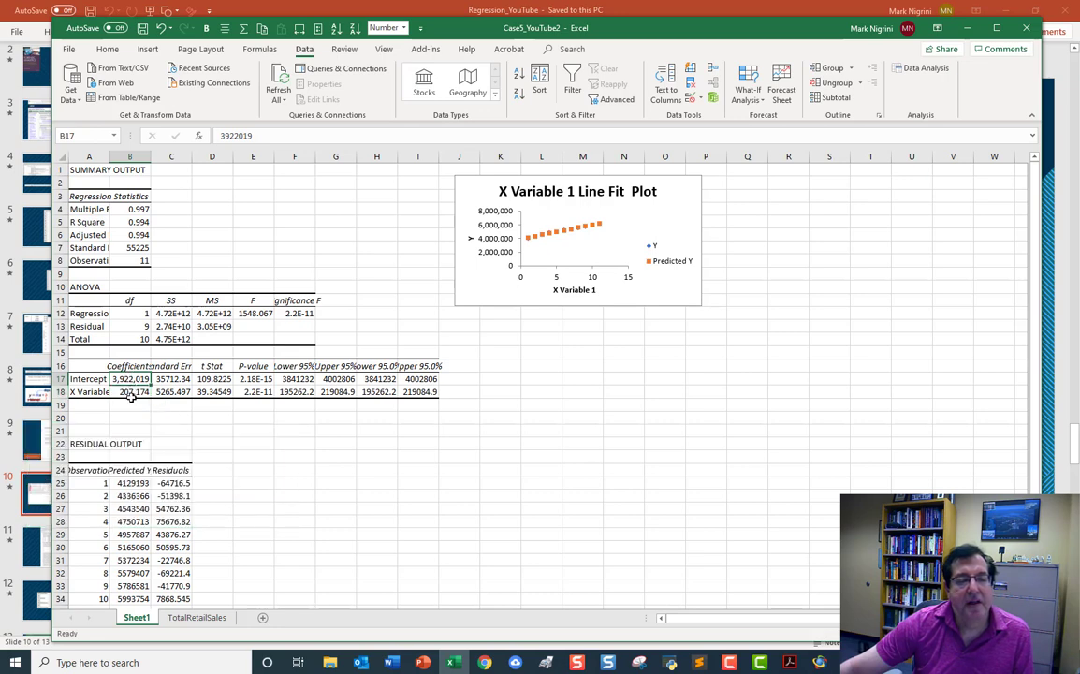
click(131, 391)
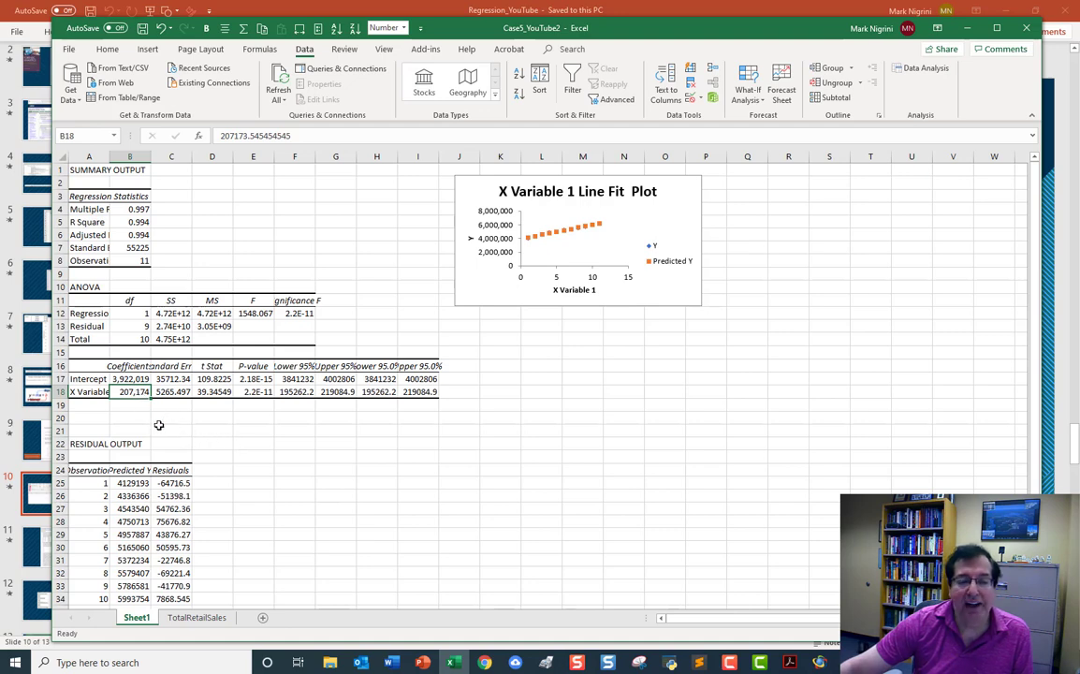
Format the standard errors, t stats and confidence limits in C17:I18 with 2 decimals
drag(214, 379, 226, 389)
right_click(224, 389)
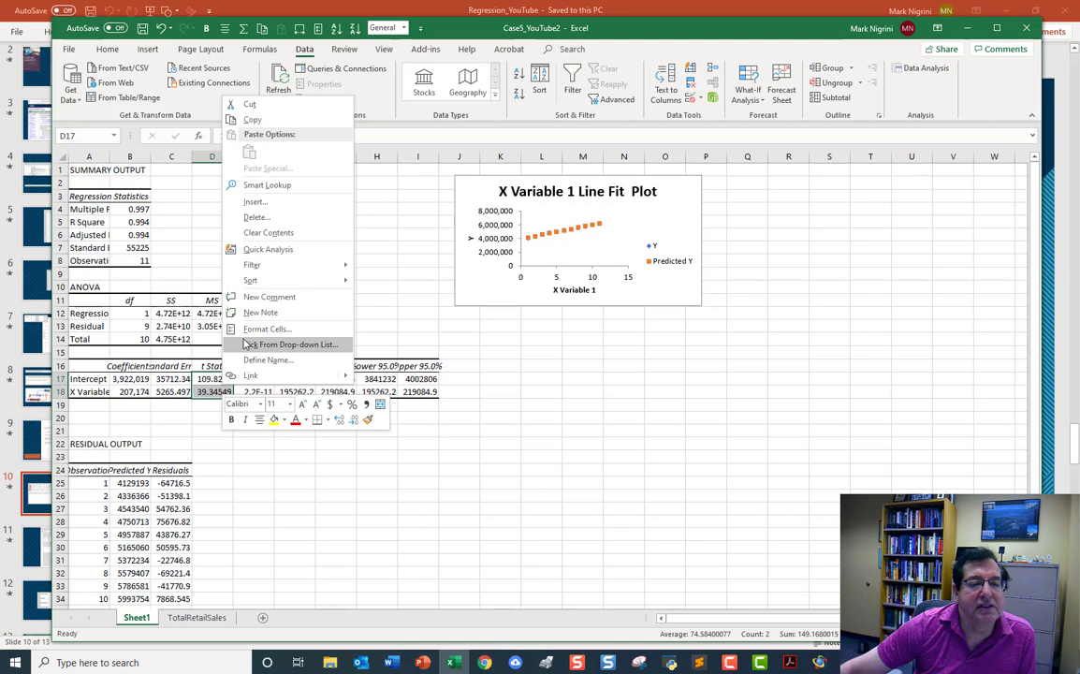
click(156, 339)
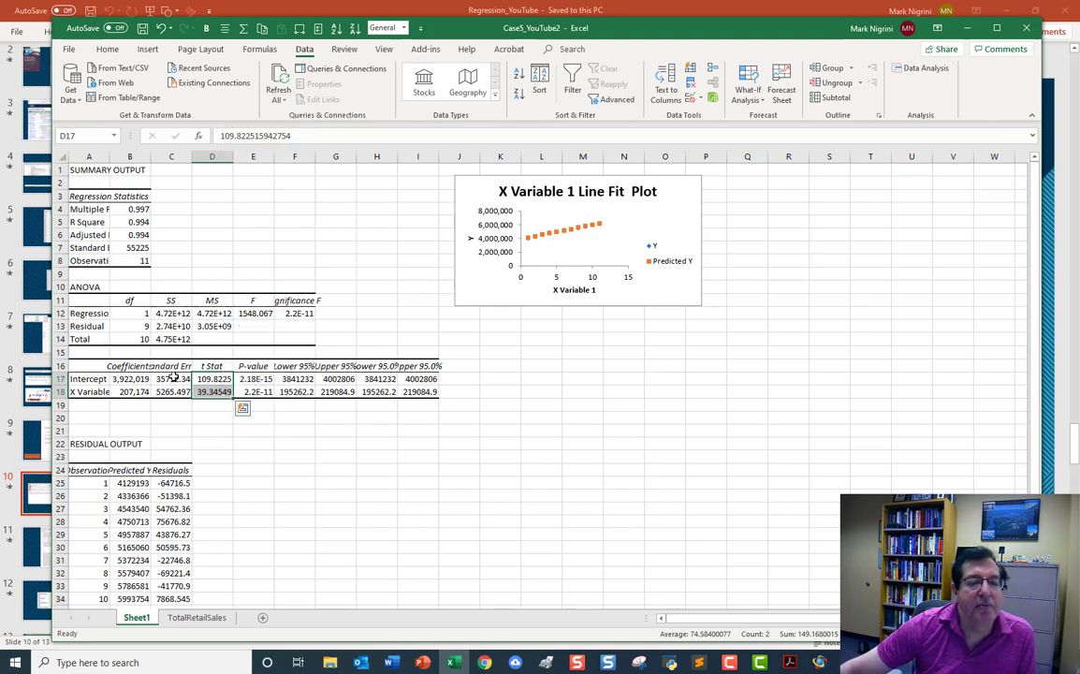
click(183, 379)
key(shift+Right)
key(shift+Right)
key(shift+Right)
key(shift+Right)
key(shift+Right)
key(shift+Right)
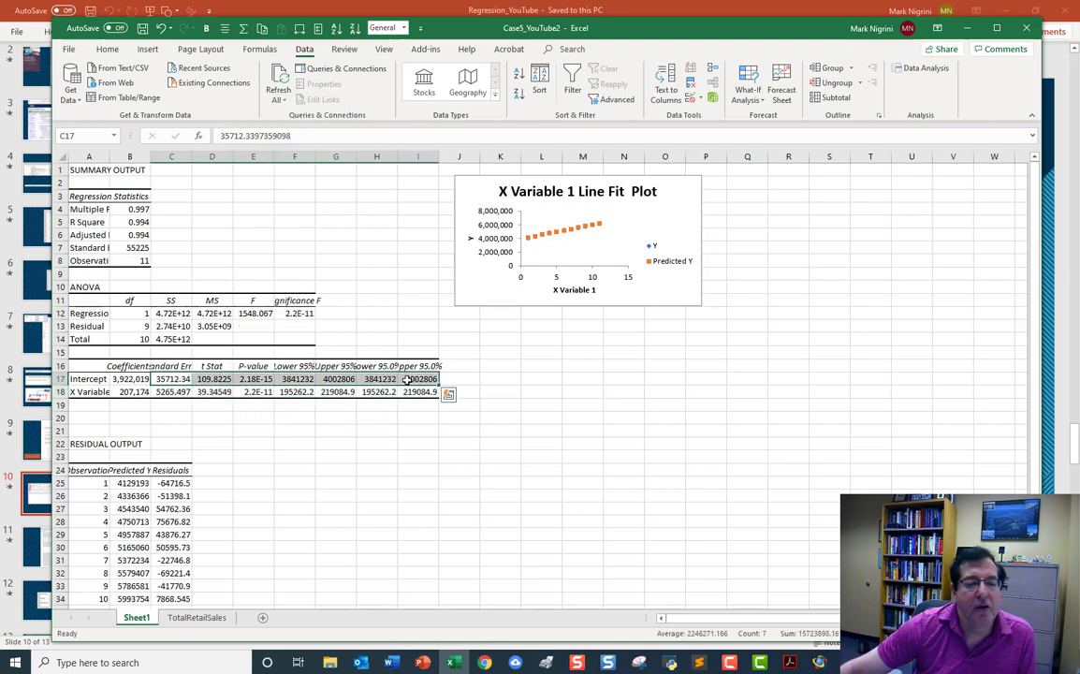
drag(183, 379, 421, 391)
right_click(390, 384)
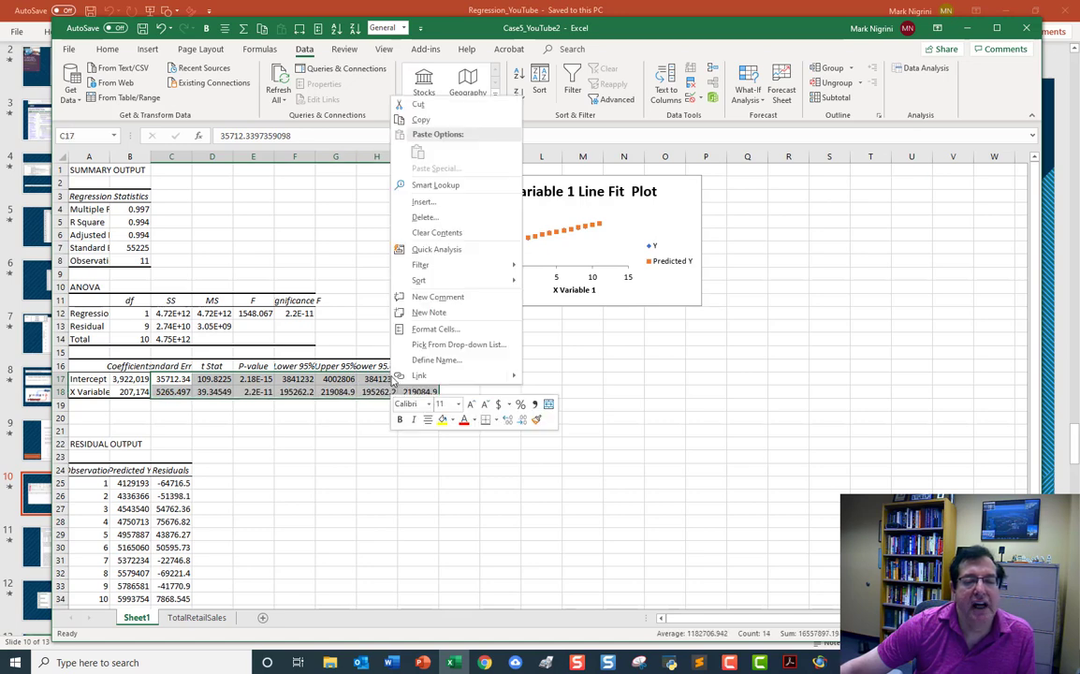
click(420, 327)
click(301, 230)
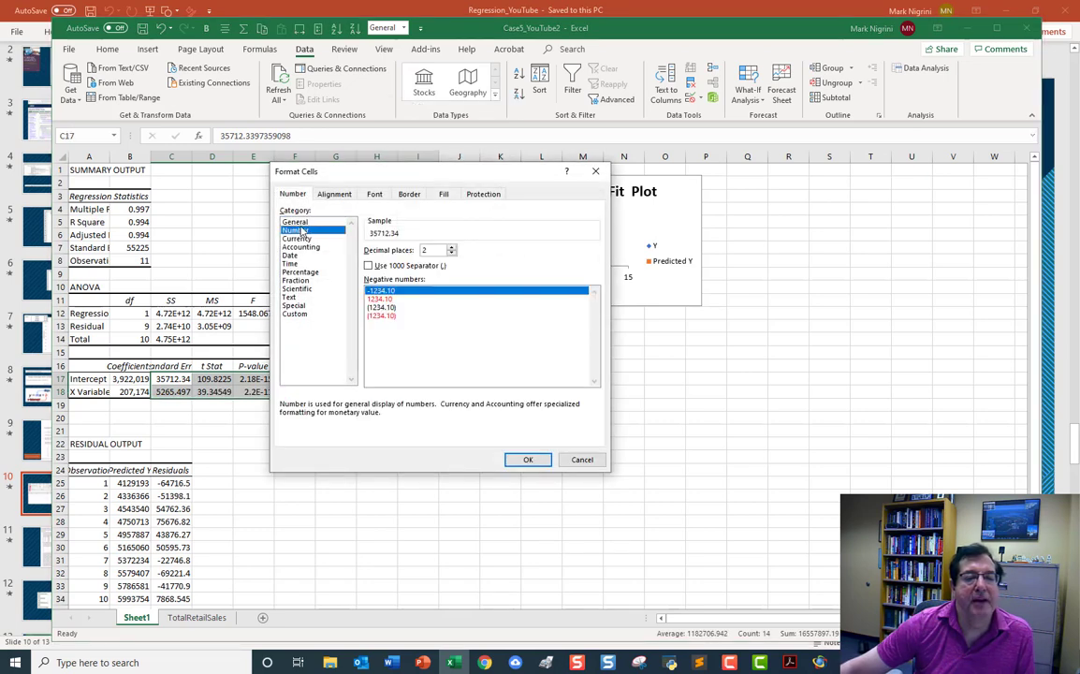
click(530, 458)
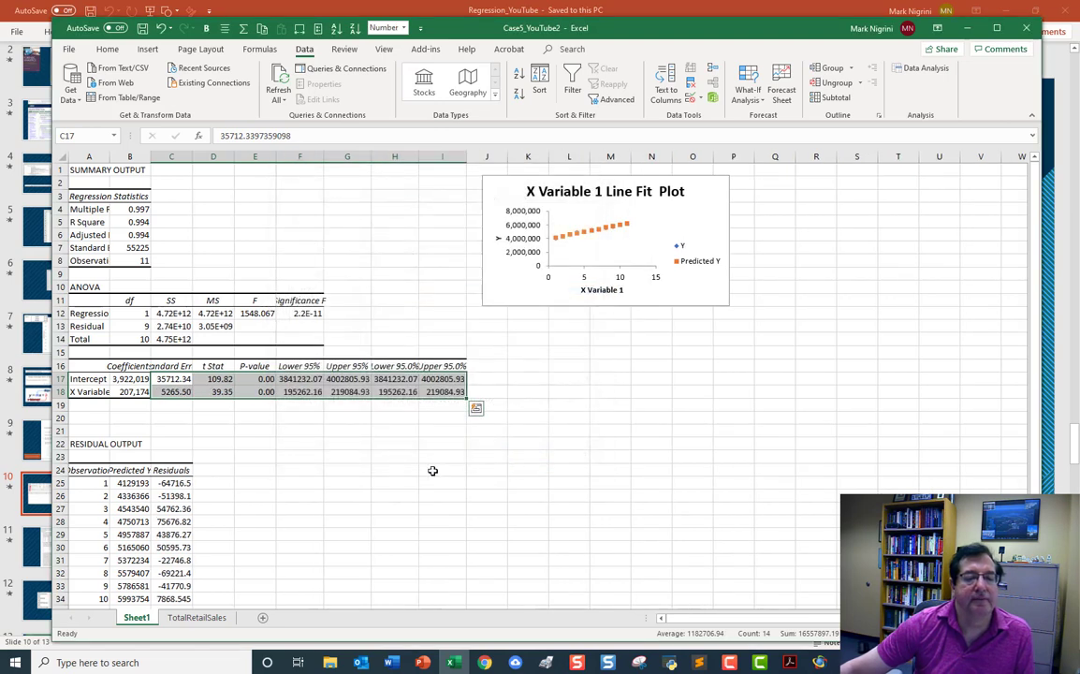
click(222, 380)
click(221, 392)
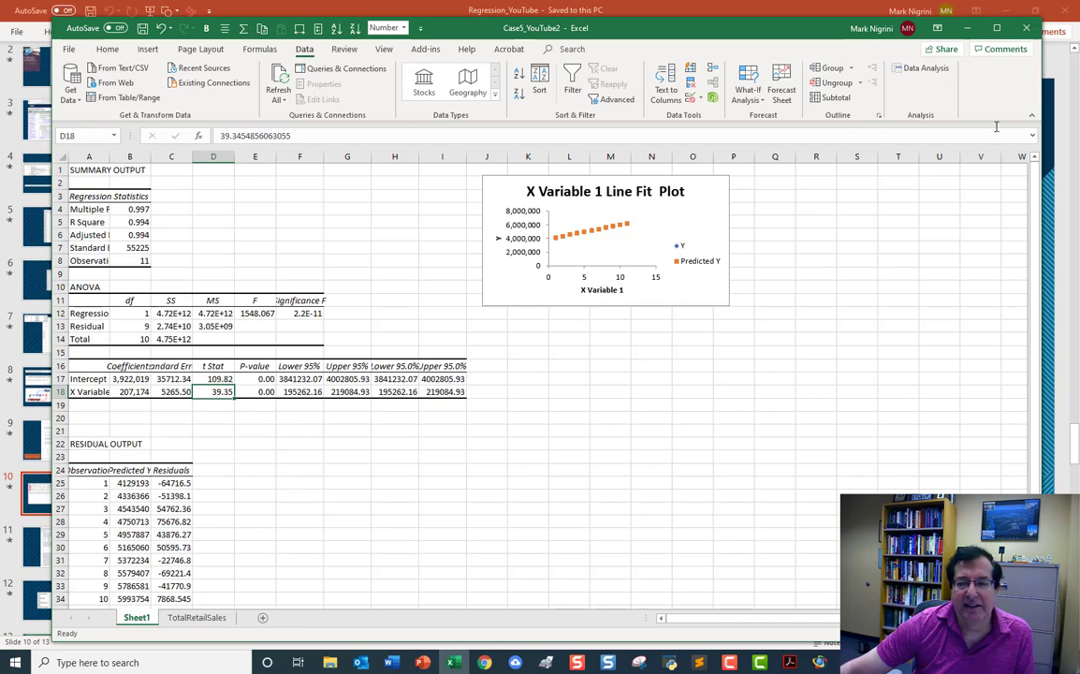
Inspect the residual output, selecting the ten predicted RetailSales values
drag(685, 26, 689, 13)
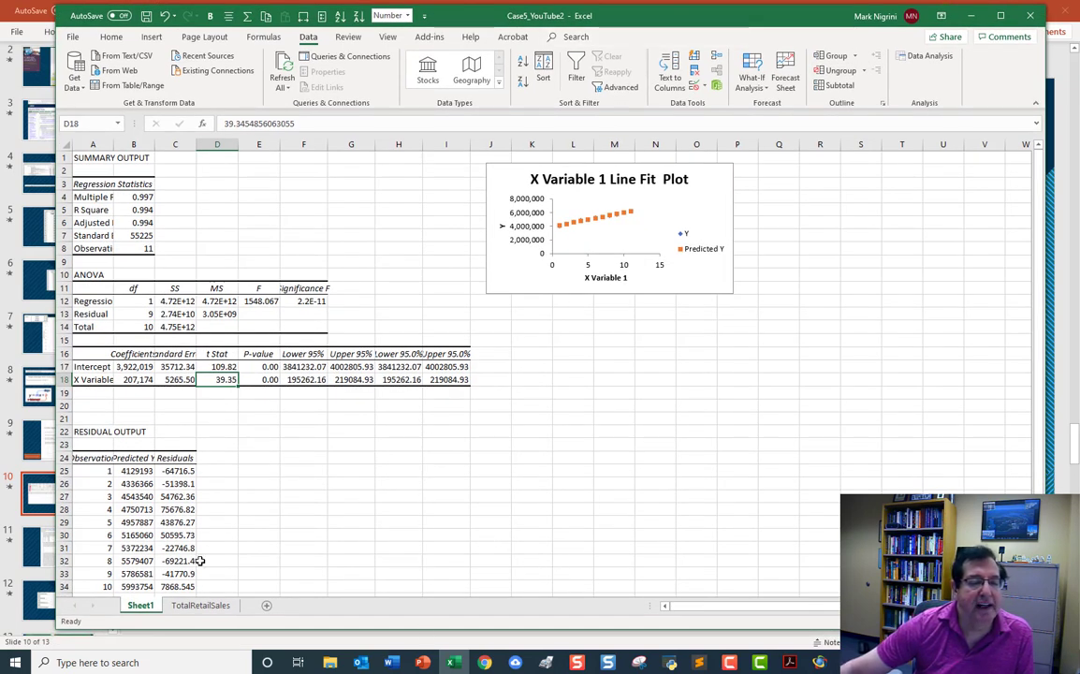
click(94, 471)
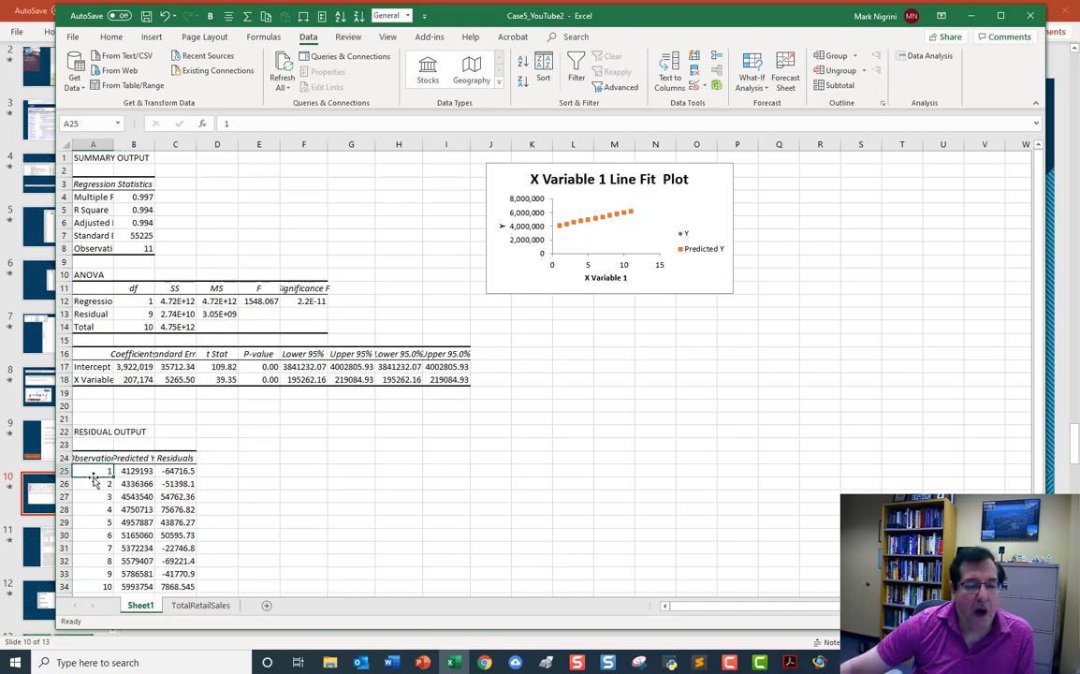
click(89, 587)
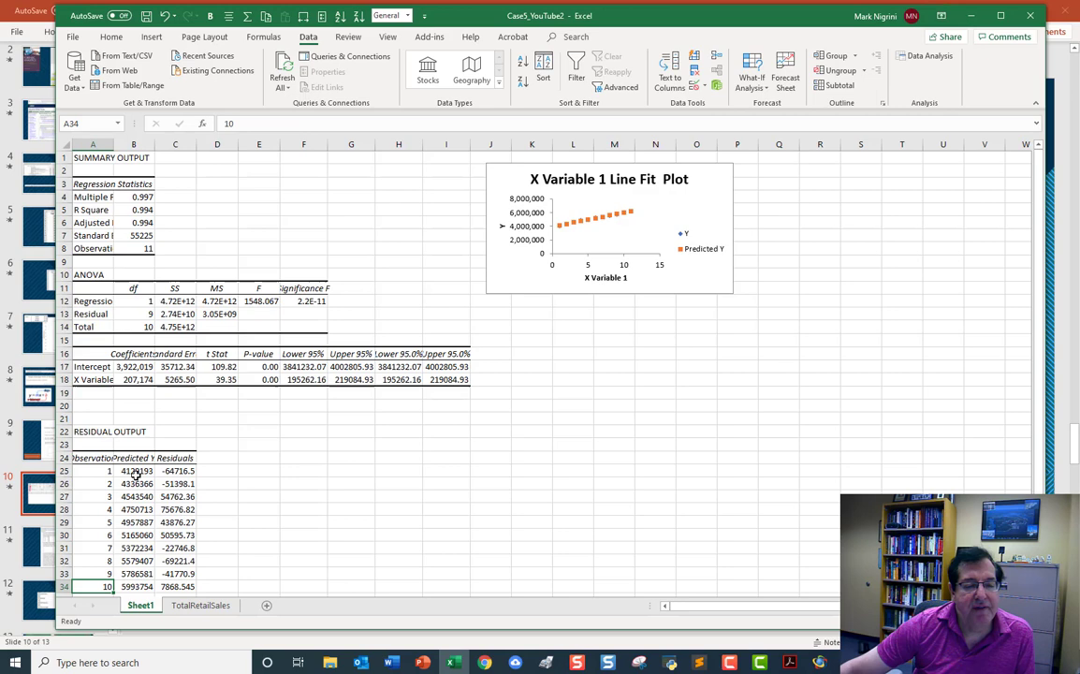
drag(138, 471, 145, 587)
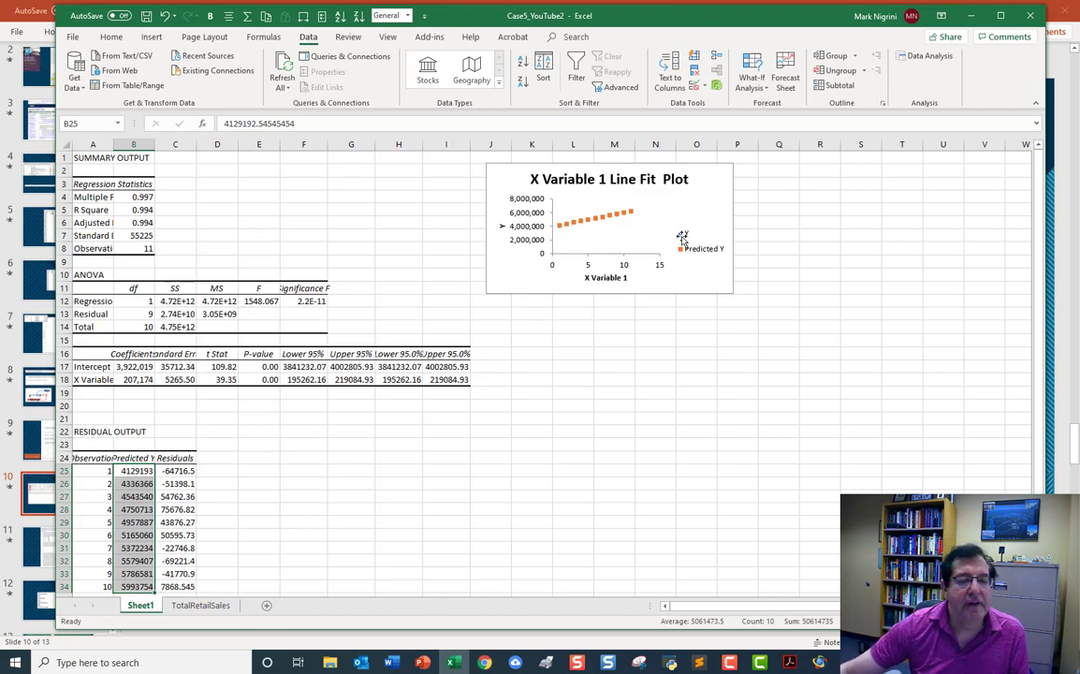
Make the X Variable 1 Line Fit Plot taller and wider, then return to TotalRetailSales
click(610, 294)
drag(610, 297, 602, 479)
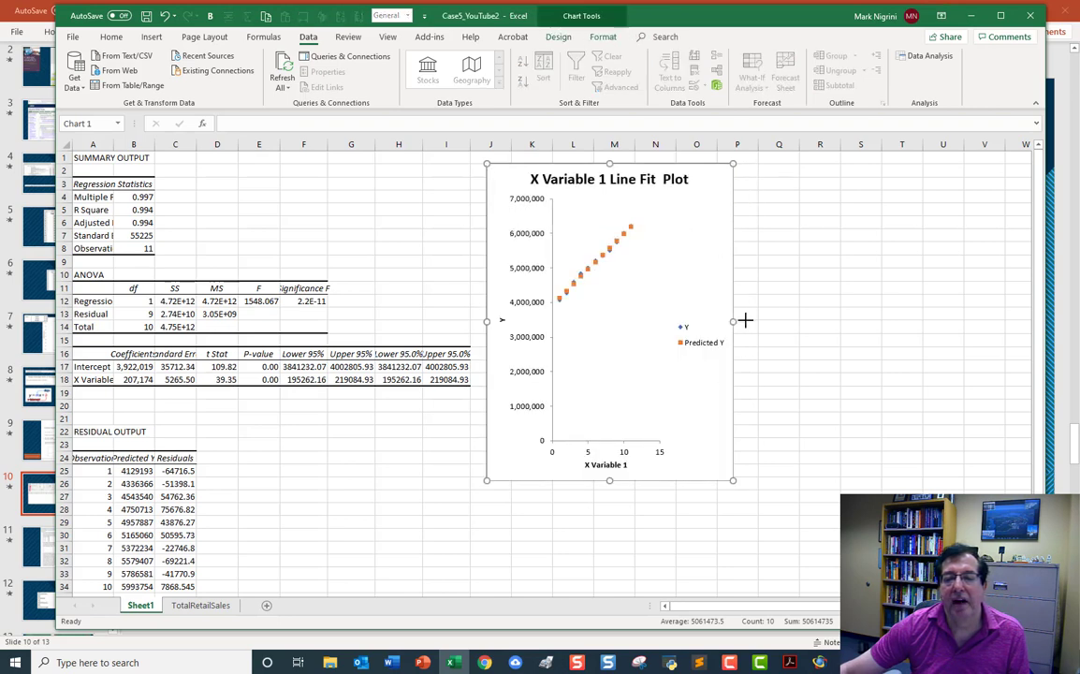
drag(745, 320, 1003, 294)
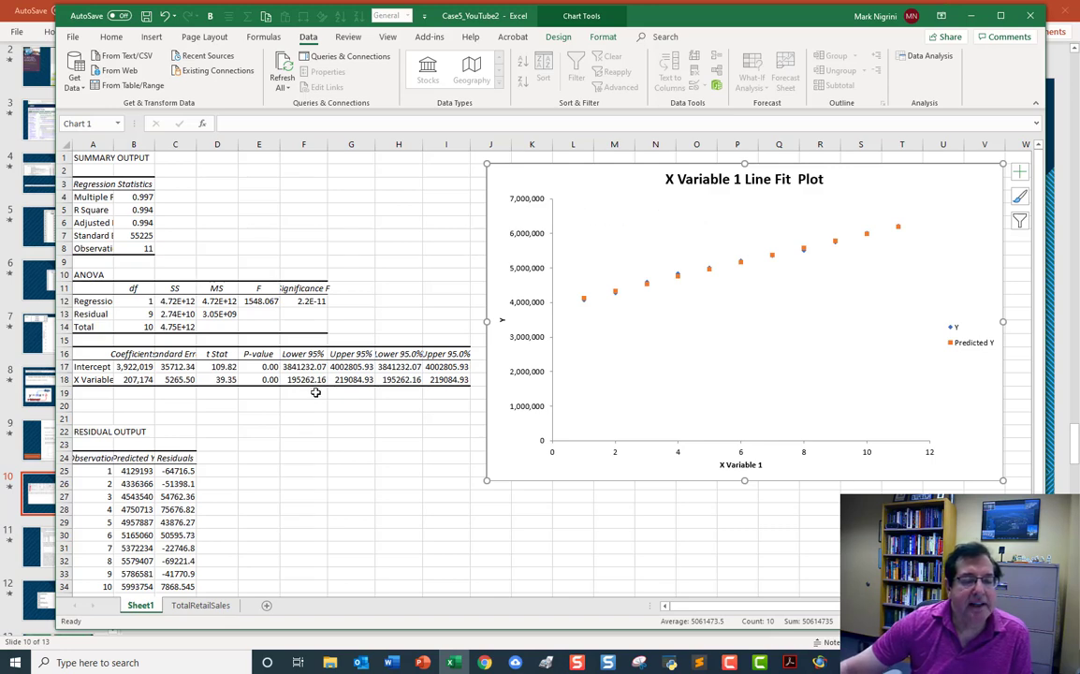
click(214, 608)
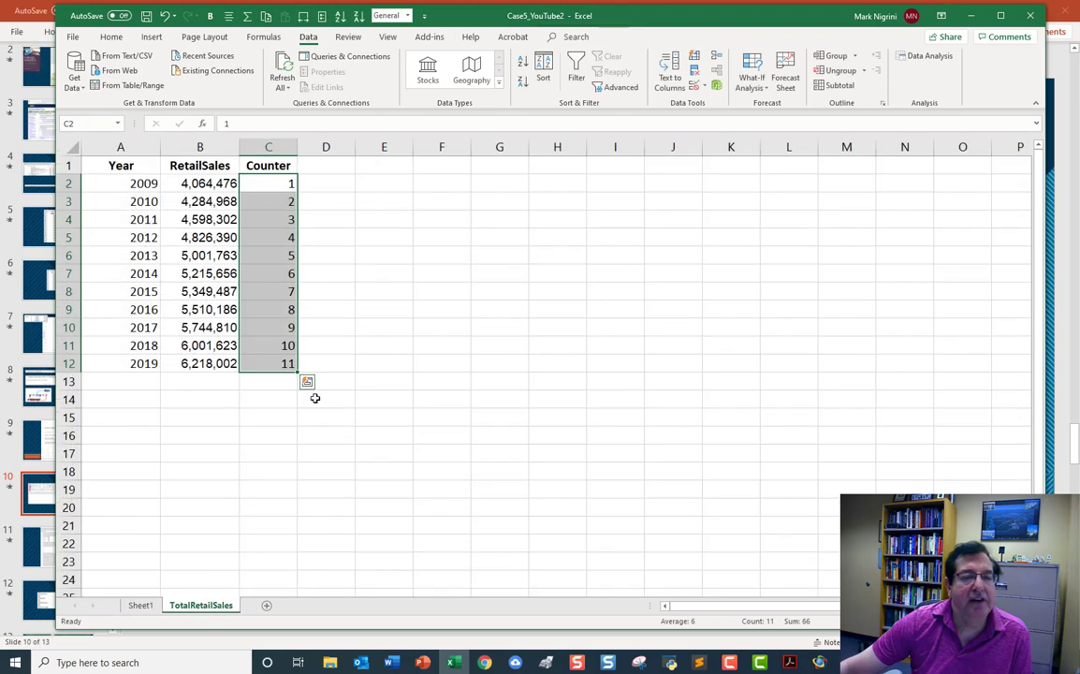
Enter the header 'Predicted' in cell D1
click(338, 165)
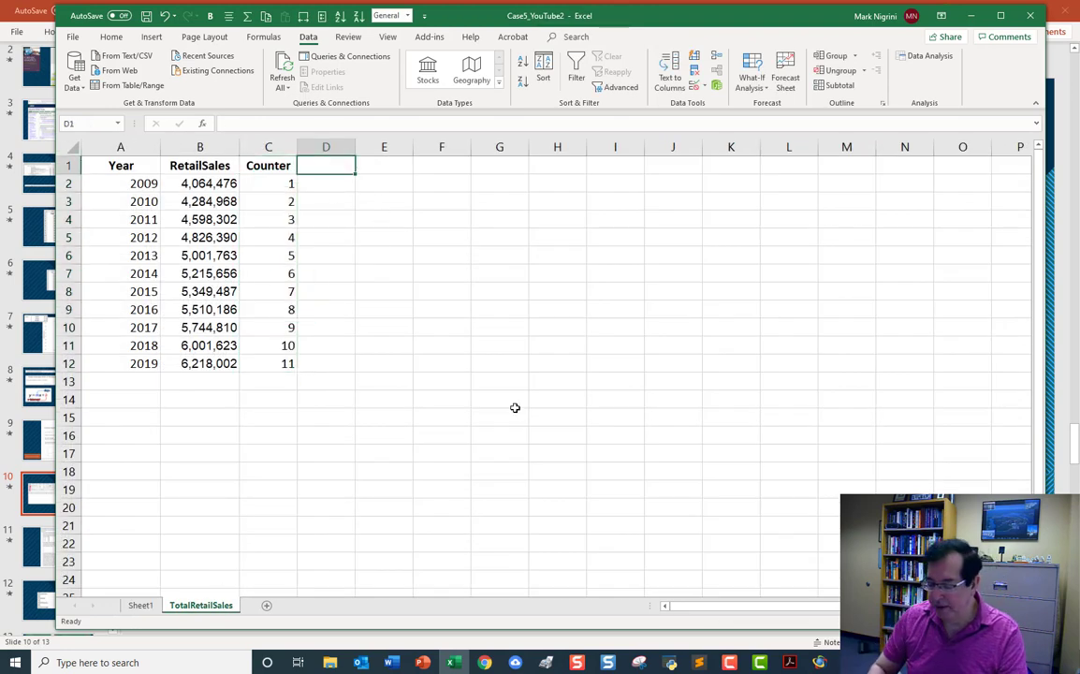
text(Predicted)
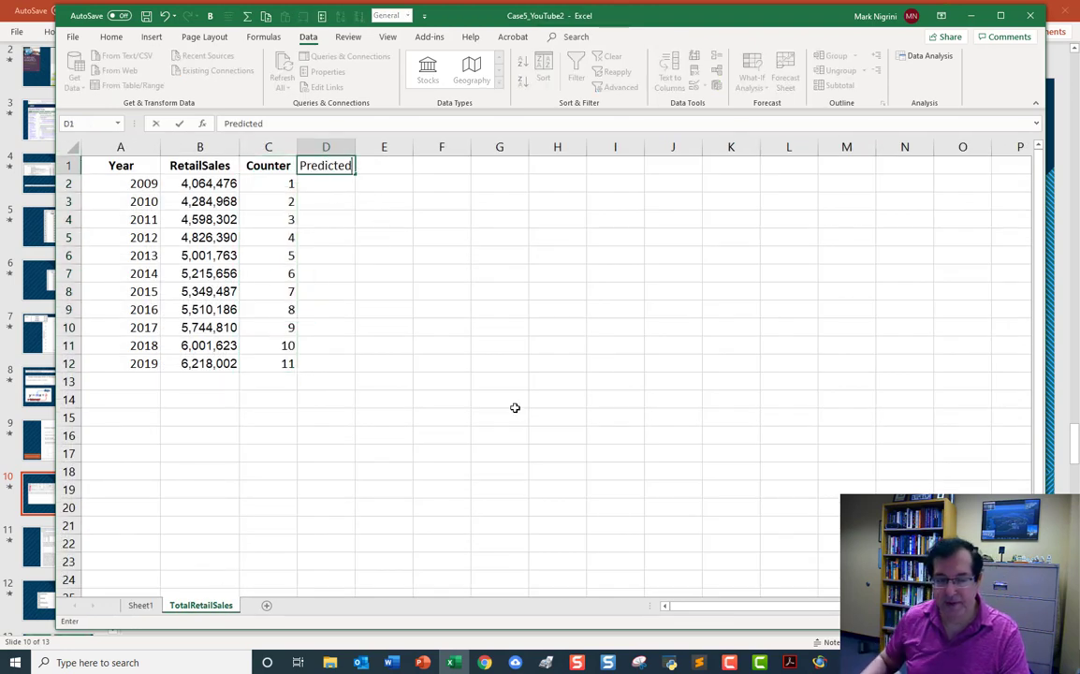
key(Return)
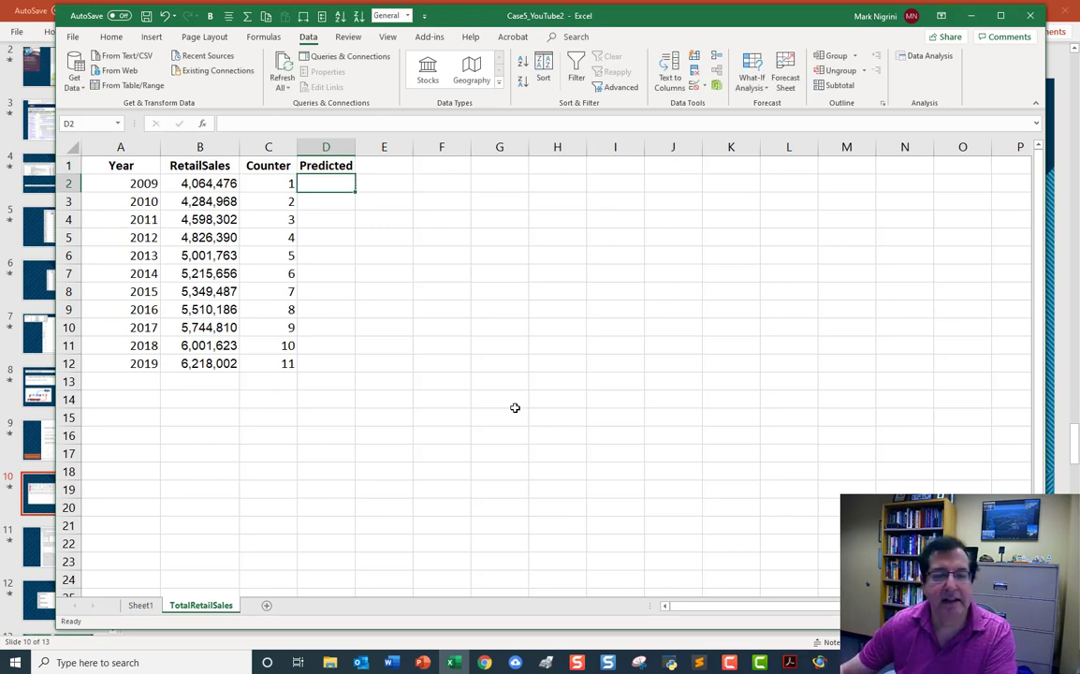
Enter =Sheet1!$B$17+TotalRetailSales!C2*Sheet1!$B$18 in D2, giving 4129193 for 2009
text(=)
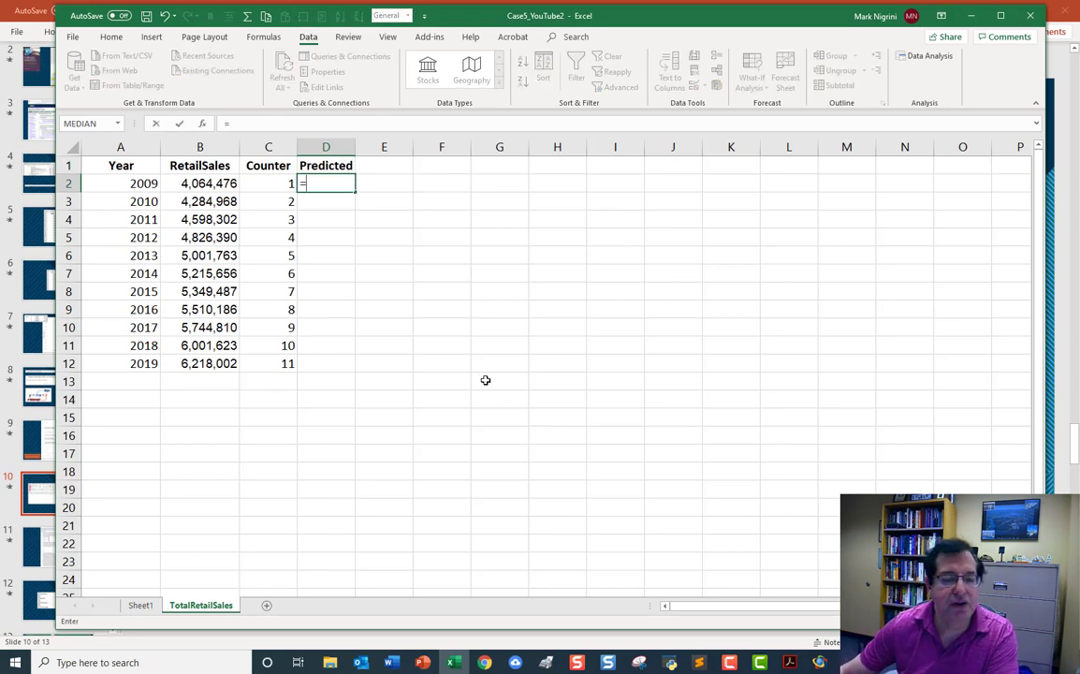
click(141, 606)
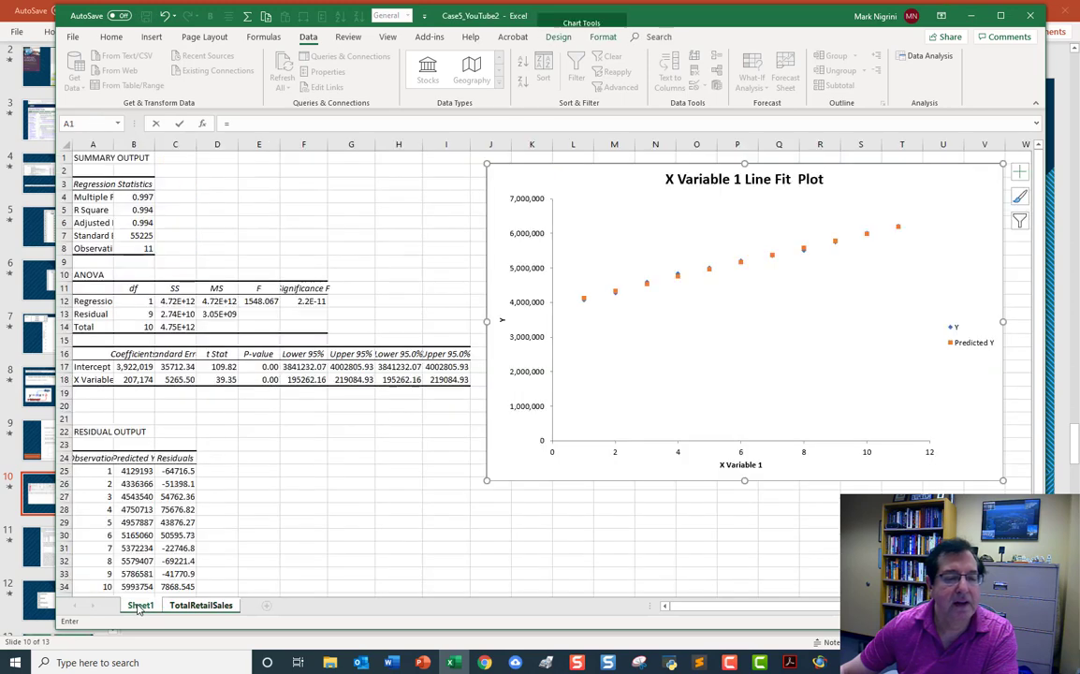
click(137, 367)
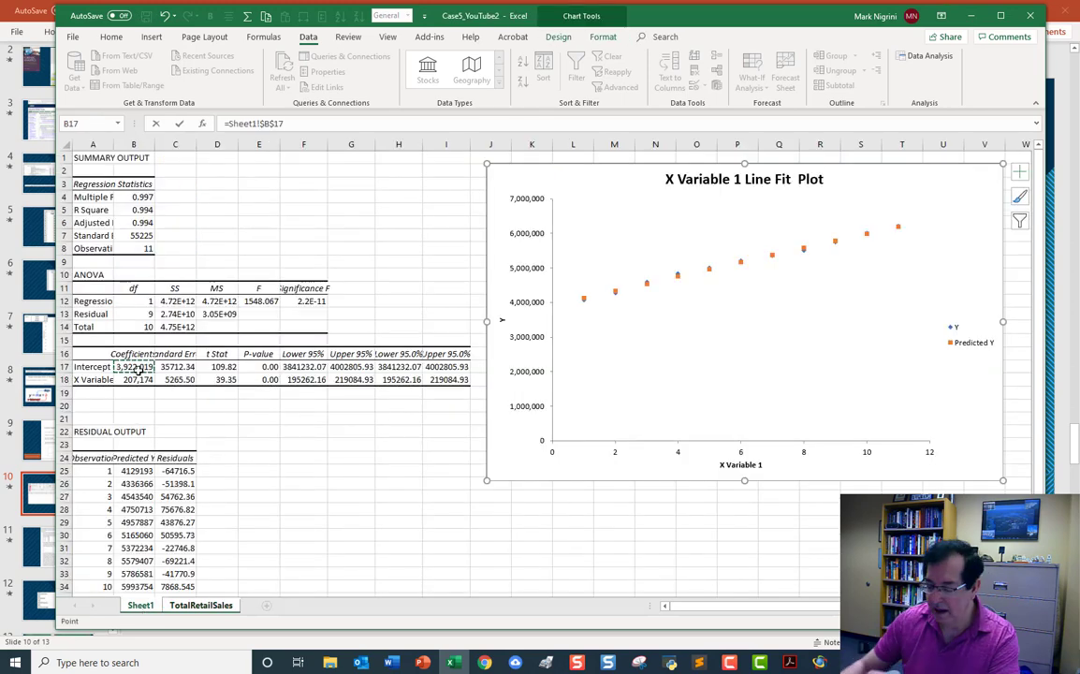
text(*)
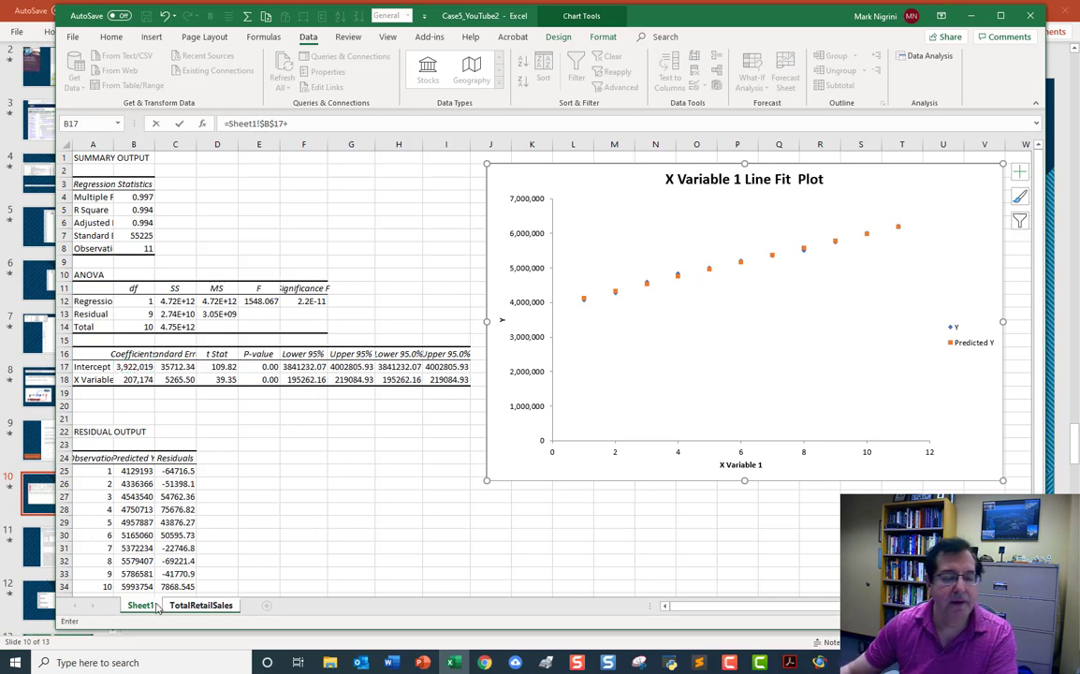
click(198, 606)
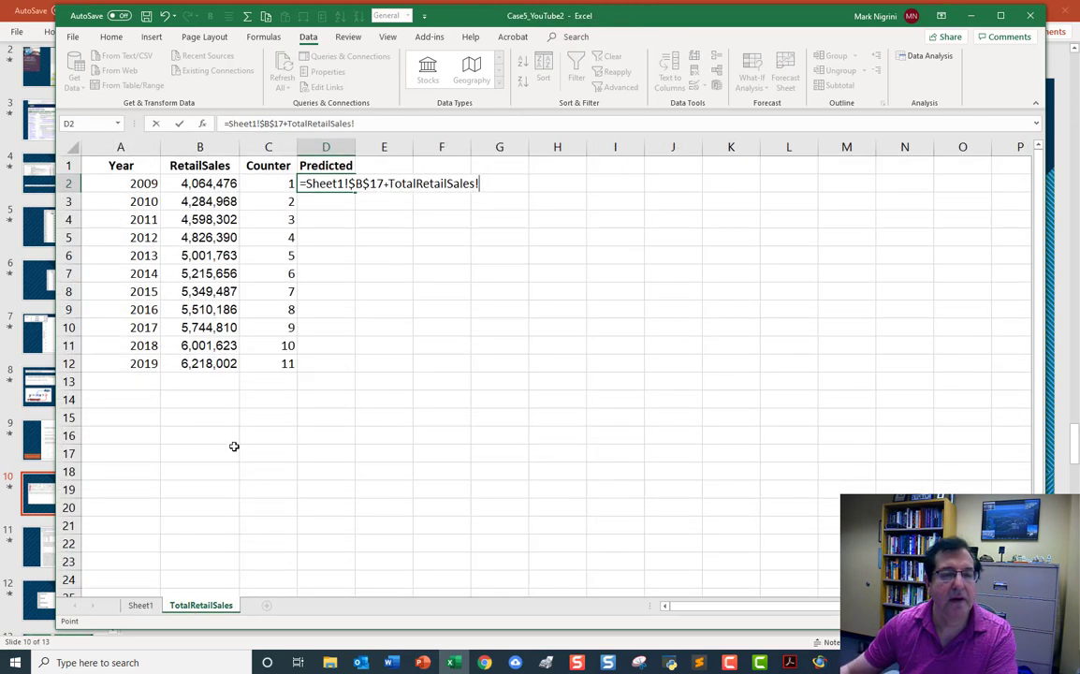
click(268, 189)
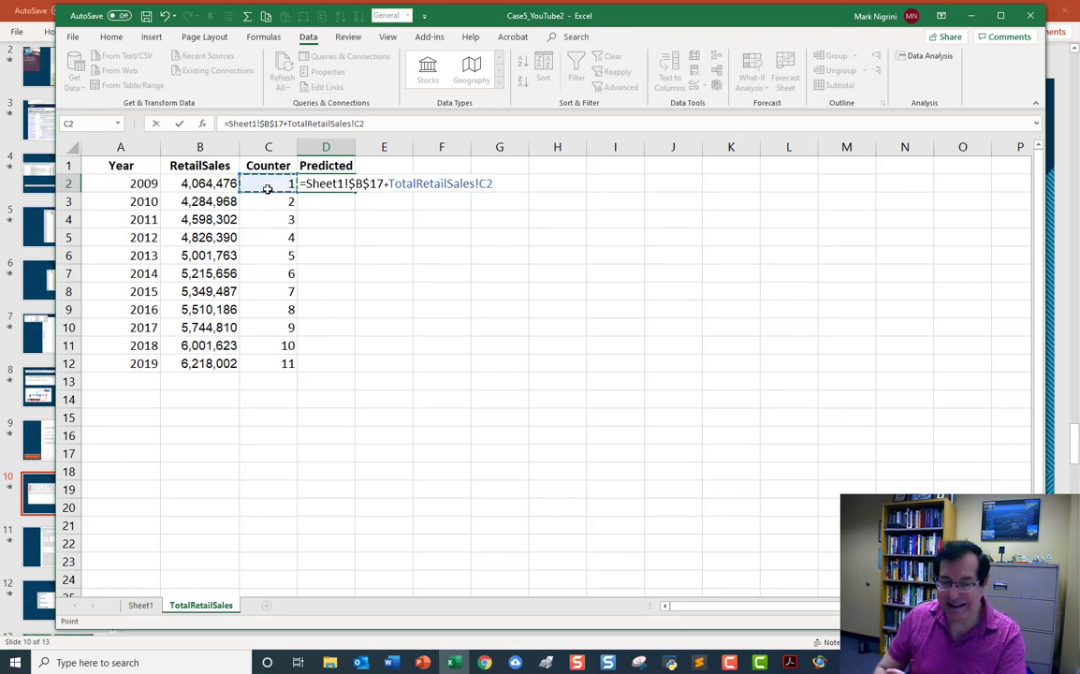
text(*)
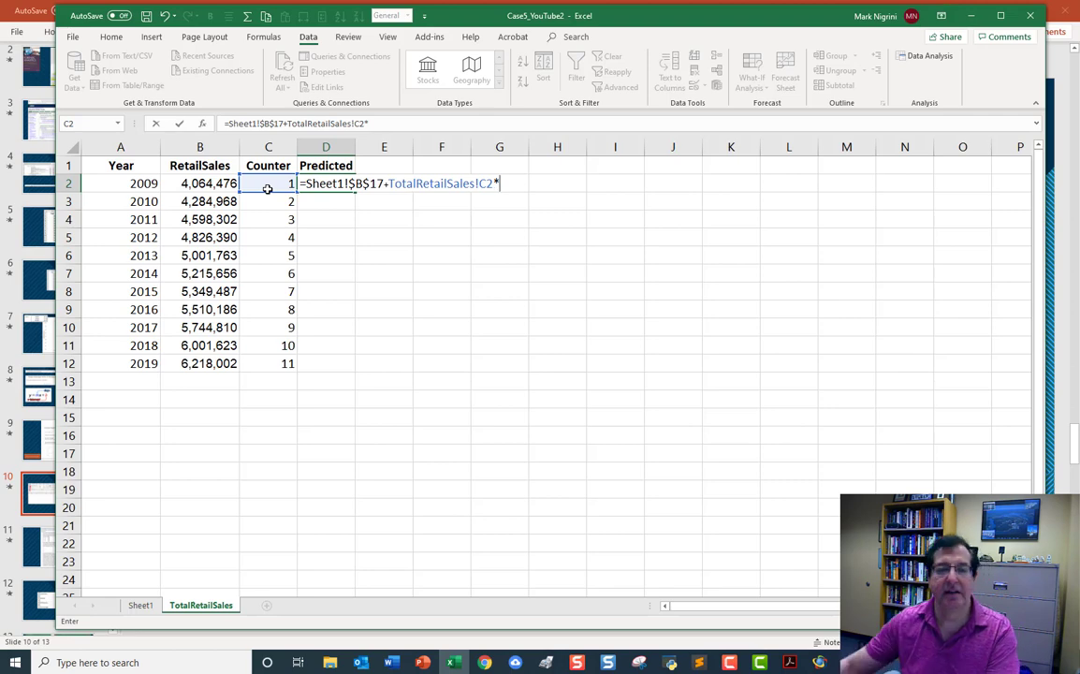
click(140, 606)
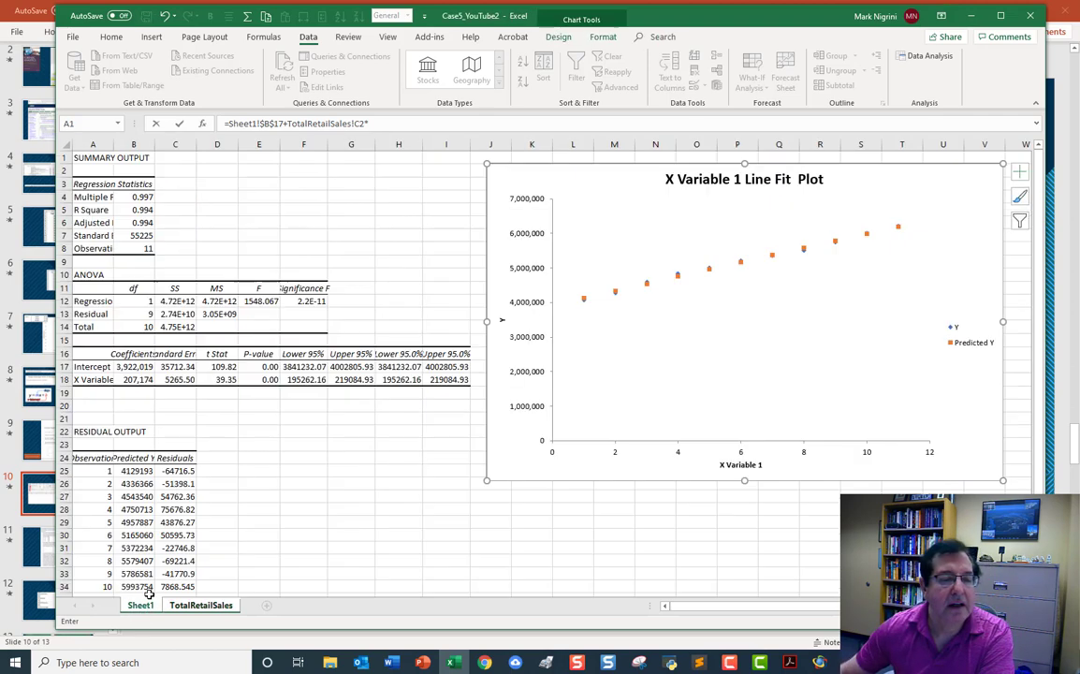
click(133, 379)
key(F4)
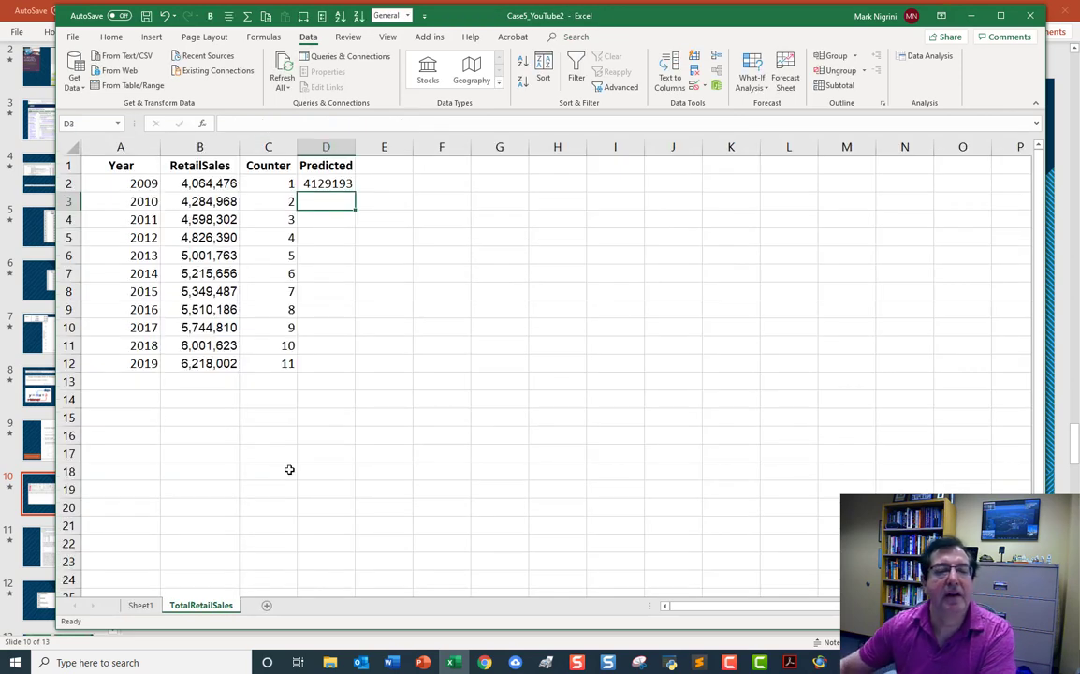
Check D2's formula against the regression output, then fill it down to D12 (6200928 for 2019)
click(318, 185)
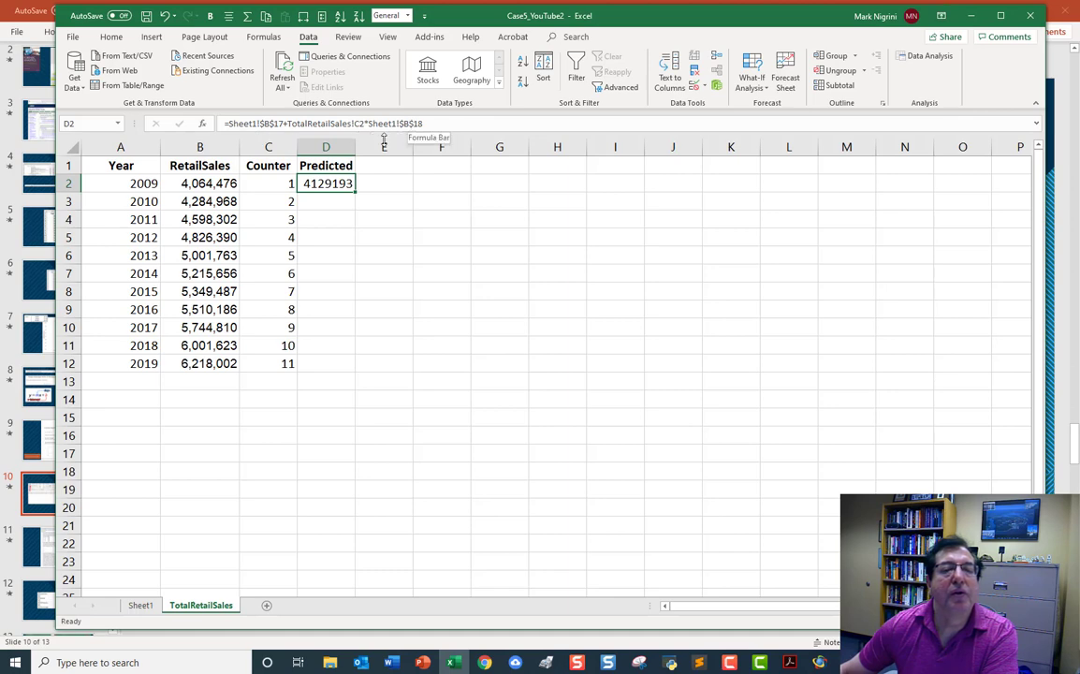
click(141, 605)
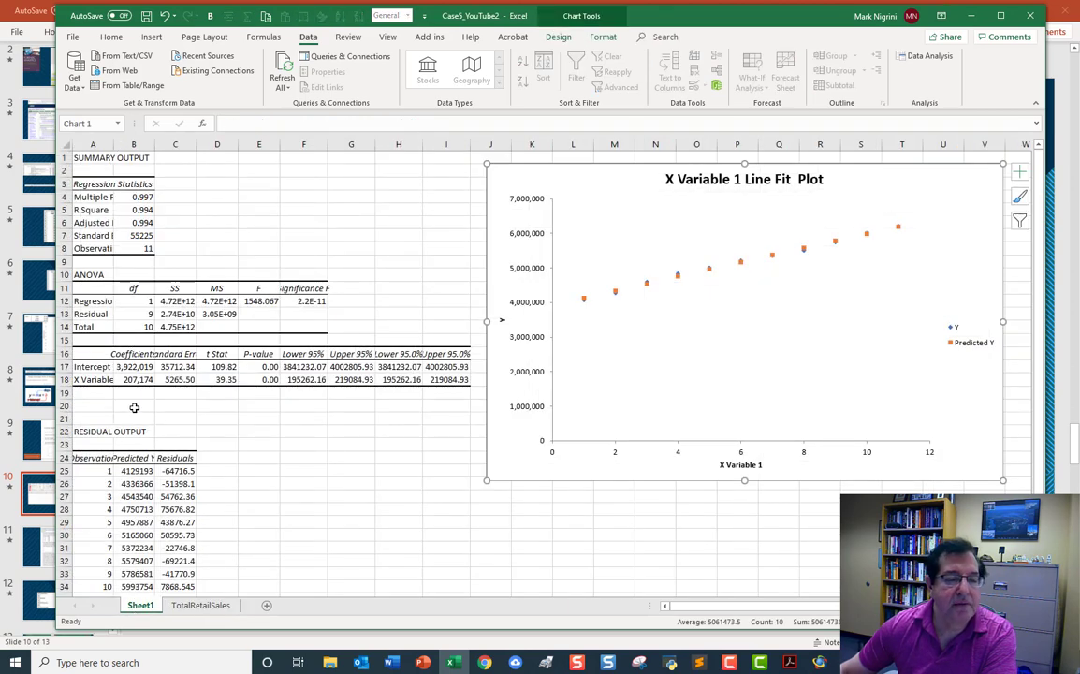
click(210, 606)
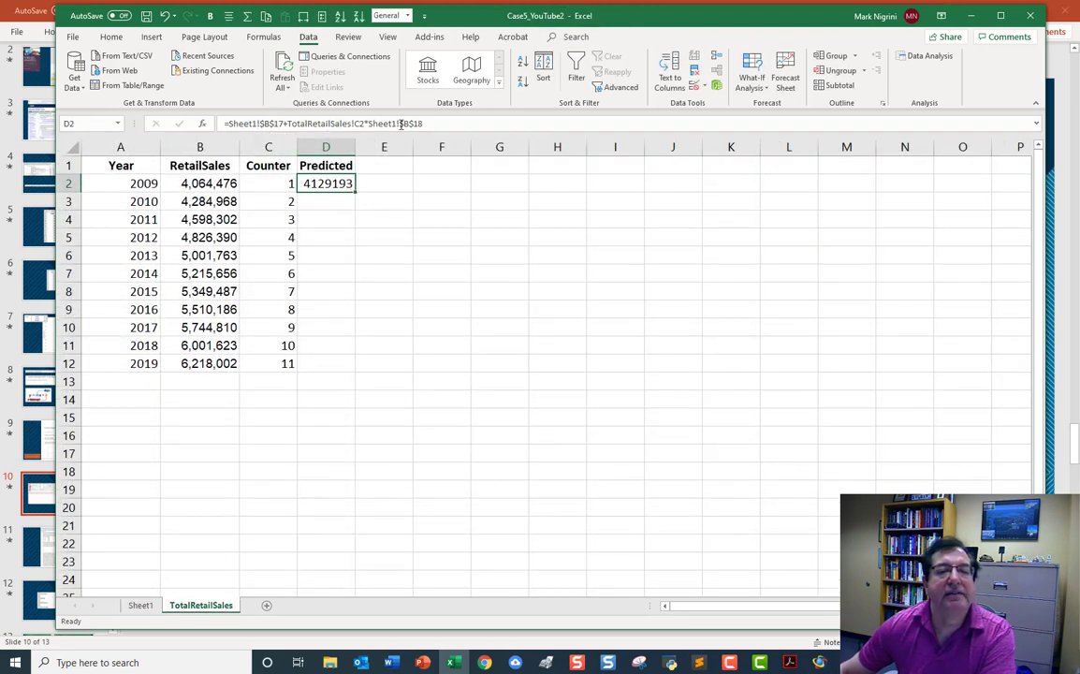
double_click(354, 192)
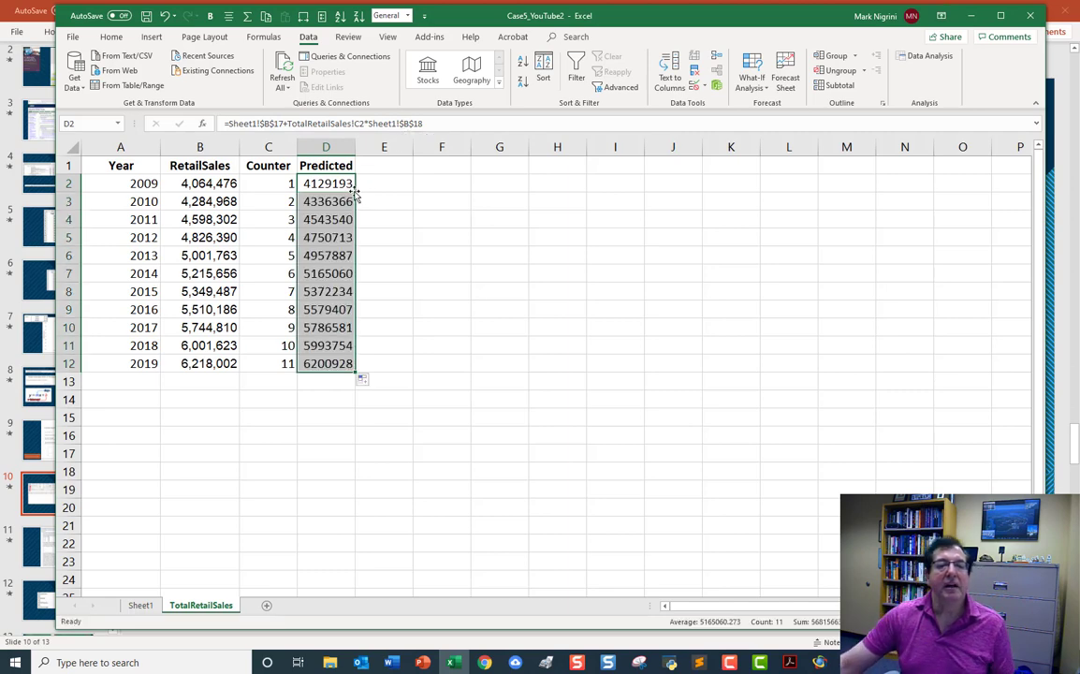
Select the Predicted values D2:D12 and open Format Cells for them
drag(327, 183, 338, 435)
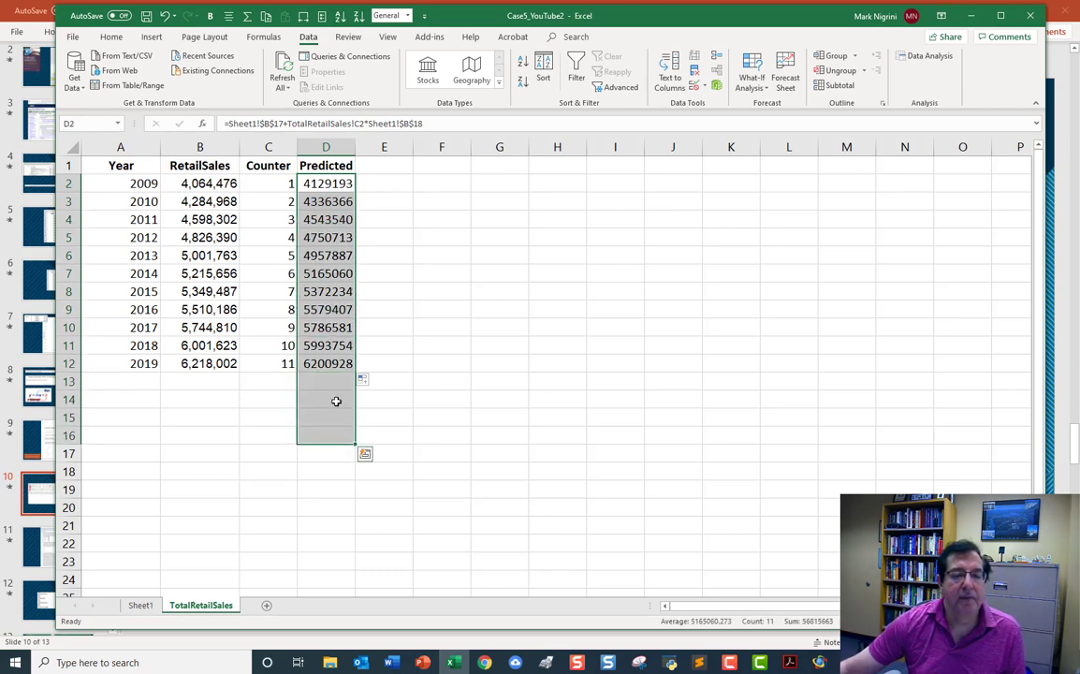
right_click(318, 264)
click(380, 497)
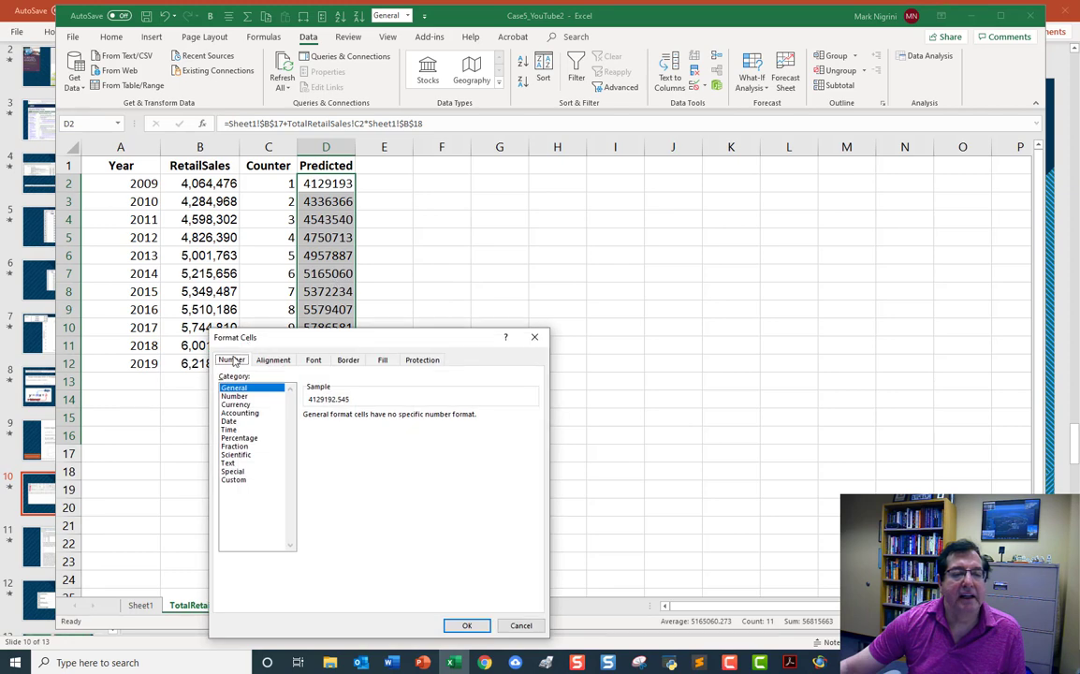
Format the Predicted values as Currency with 0 decimal places, then select RetailSales B2:B12
click(236, 404)
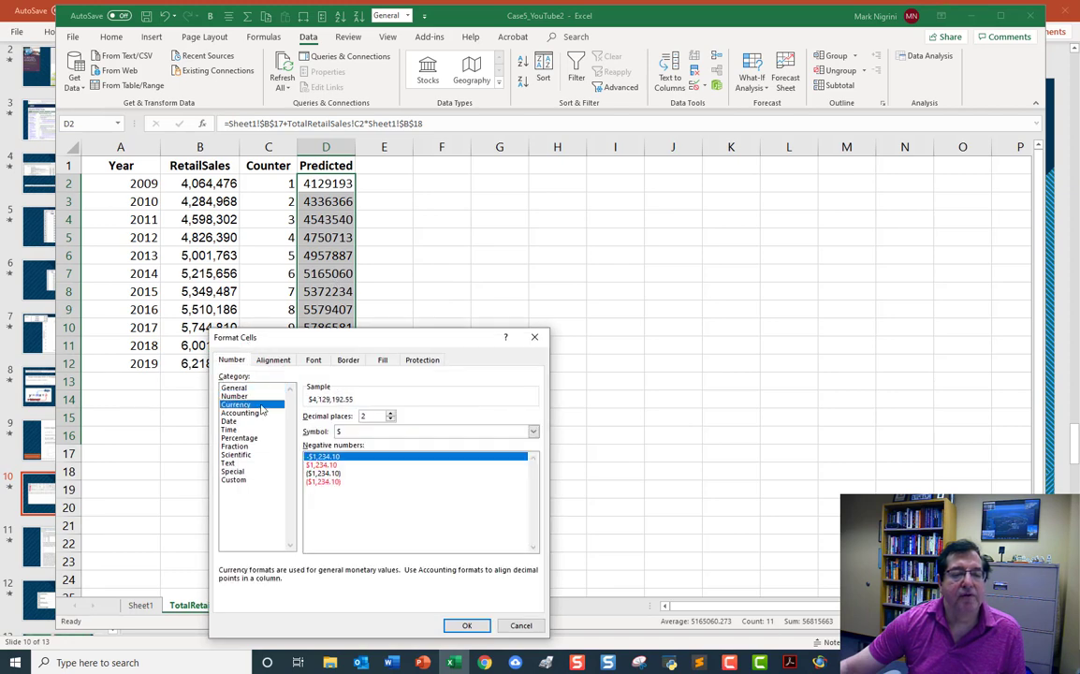
click(391, 419)
click(391, 419)
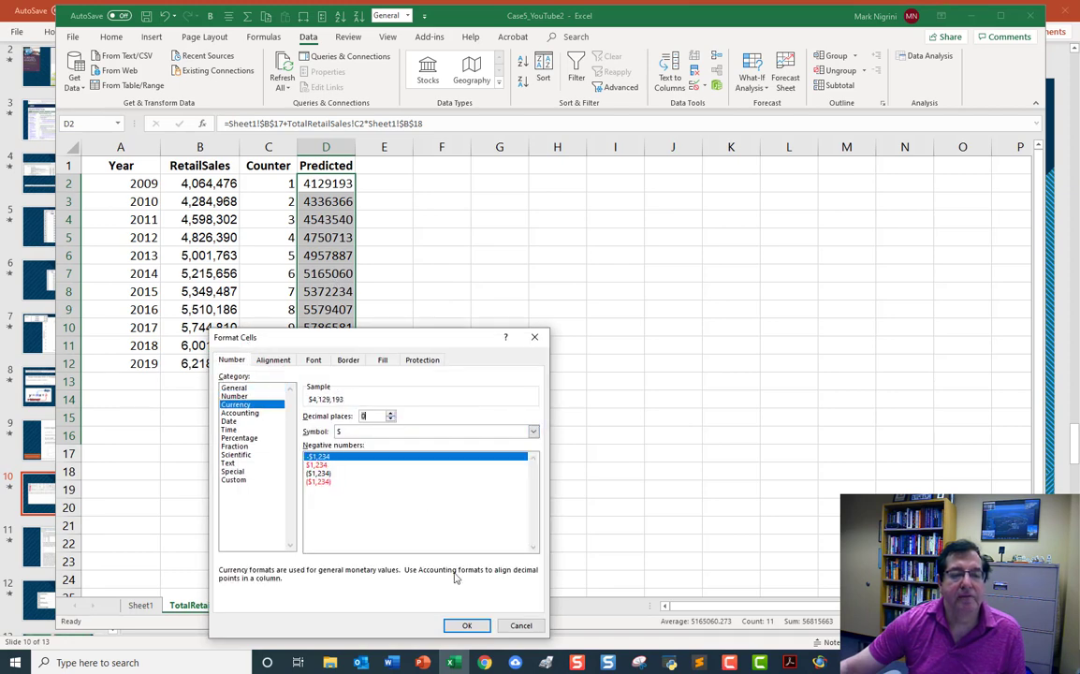
click(466, 626)
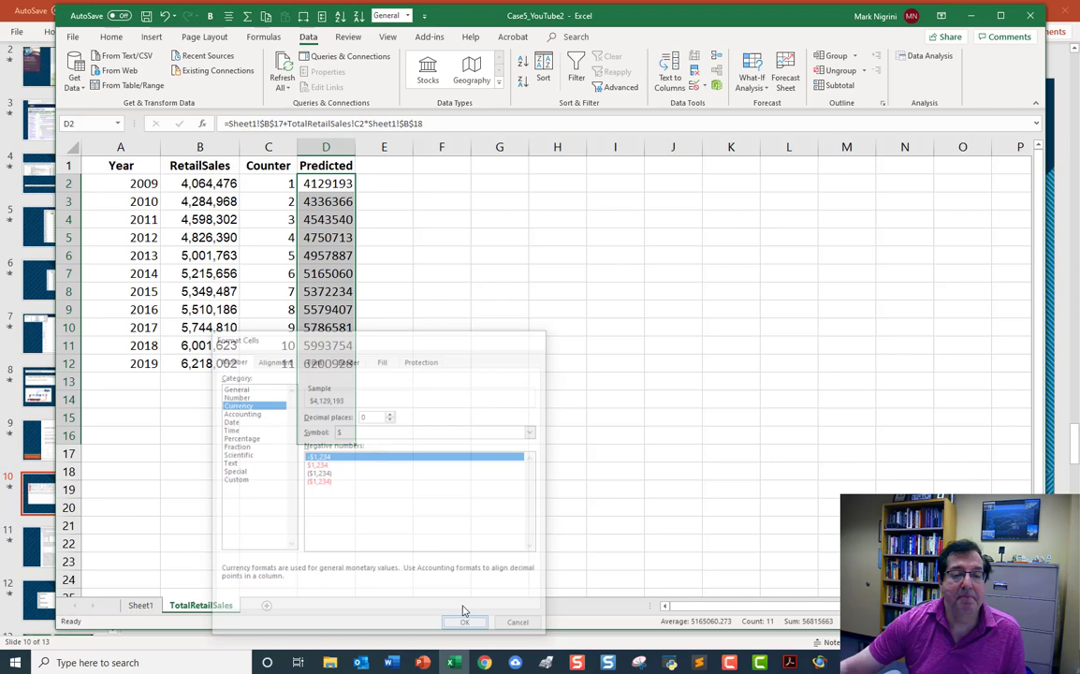
click(342, 183)
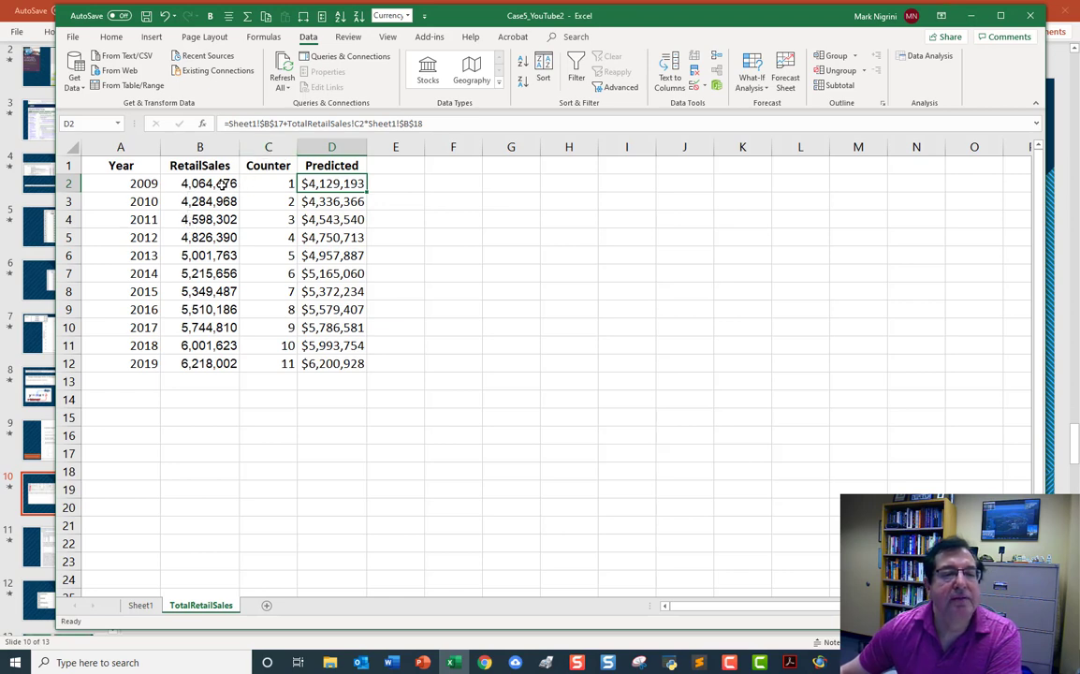
drag(217, 183, 227, 366)
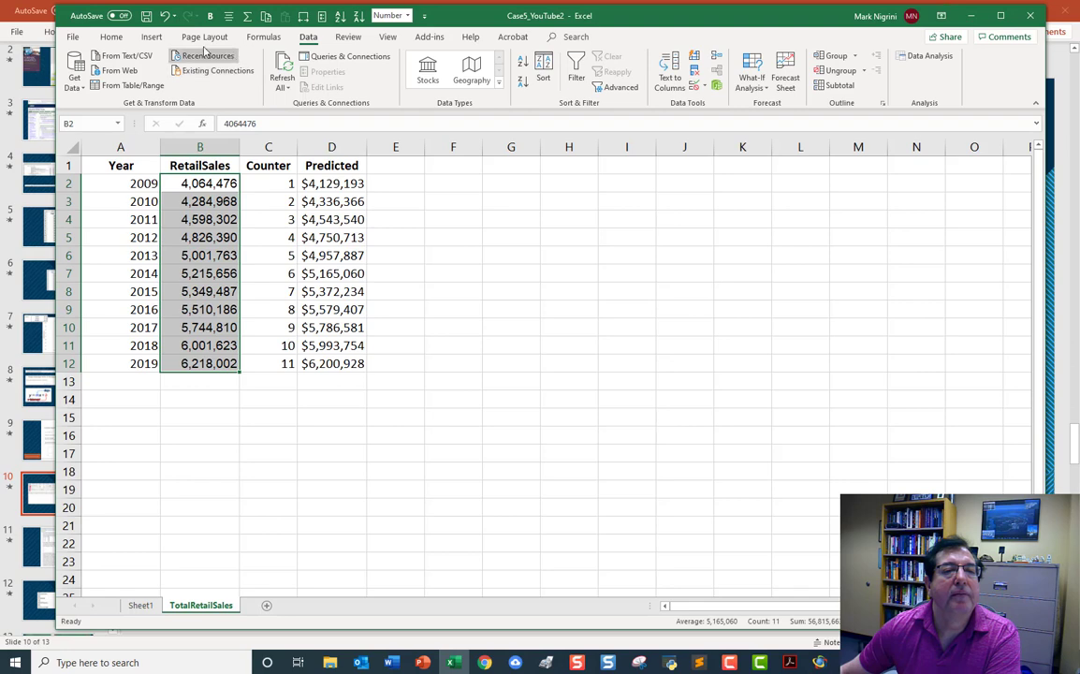
Insert a Line with Markers chart of RetailSales B2:B12 and place it beside the table
click(152, 36)
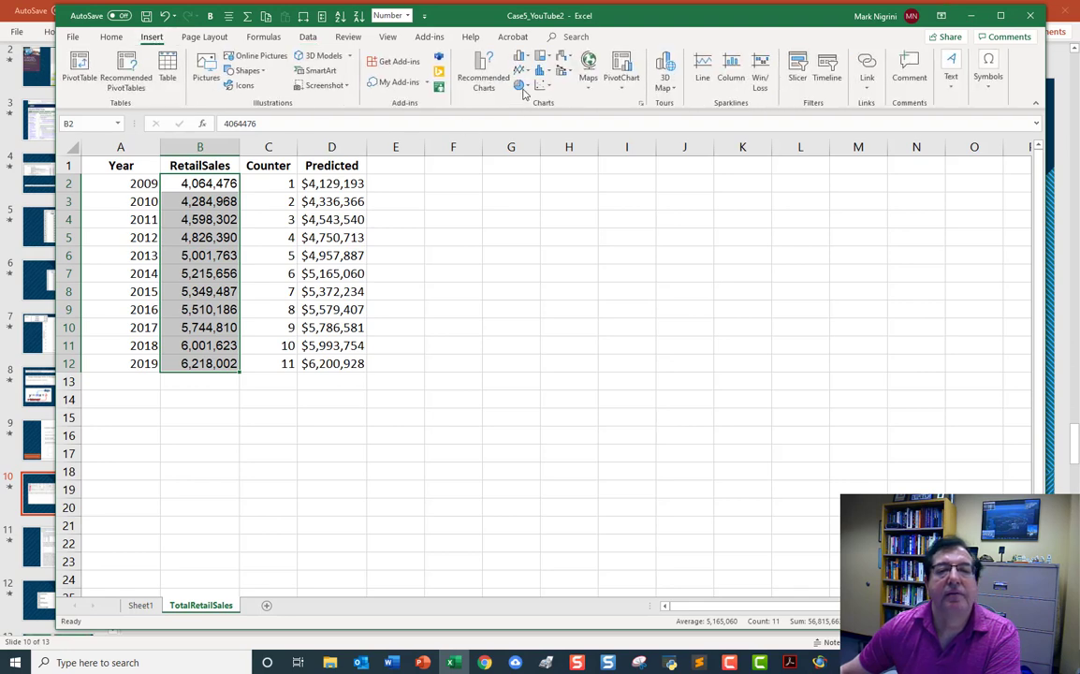
click(542, 85)
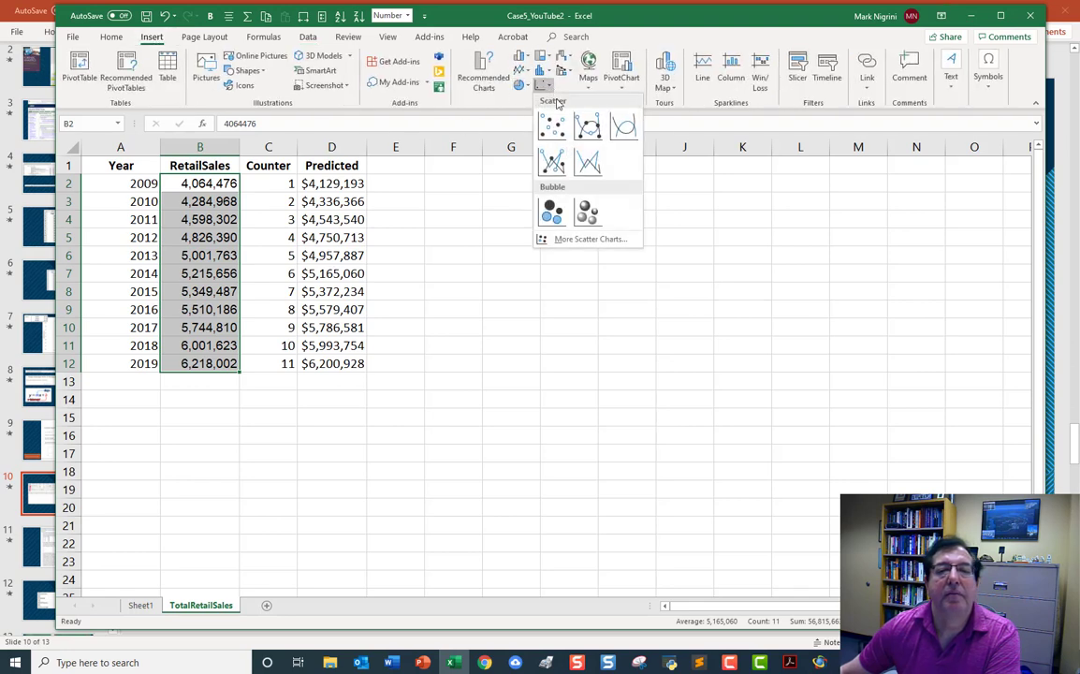
click(522, 72)
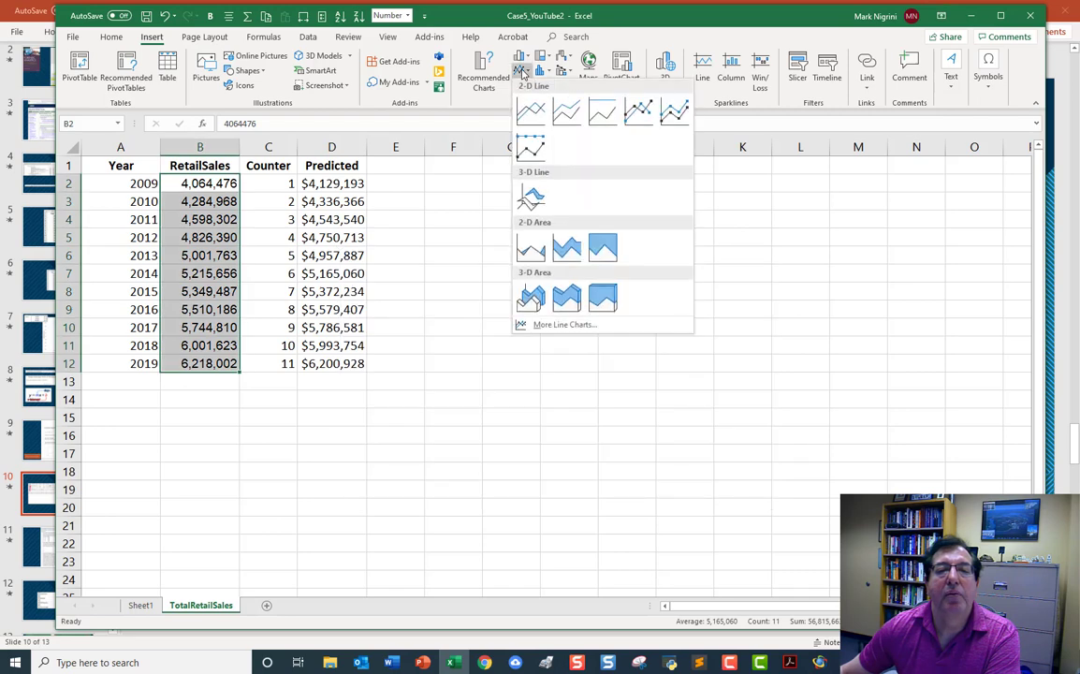
click(638, 112)
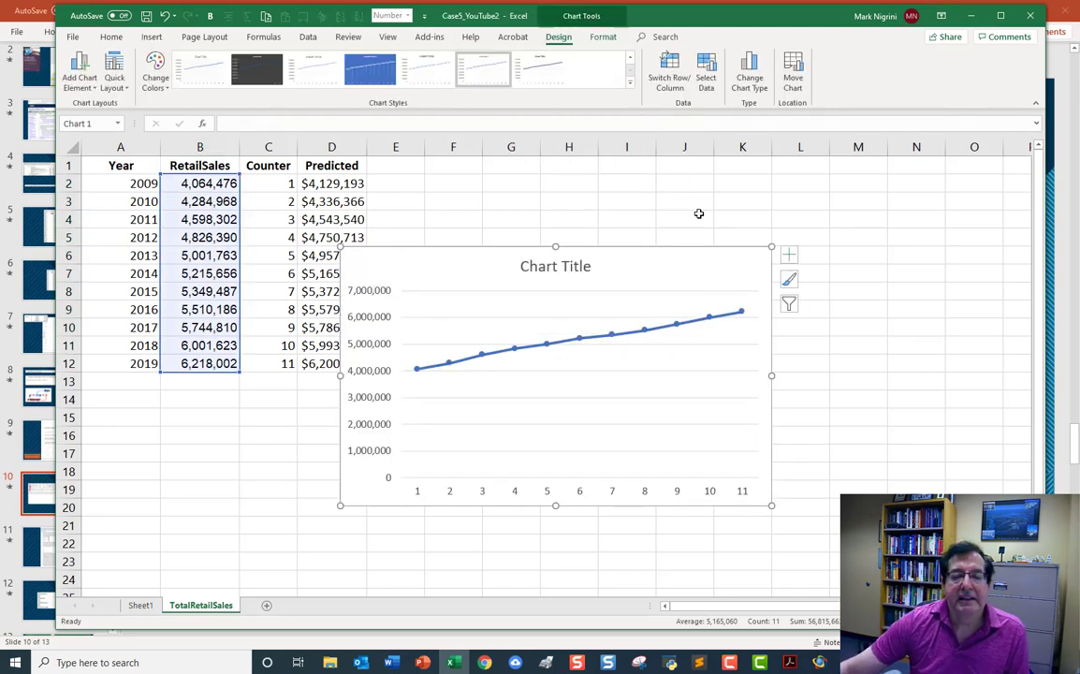
drag(644, 259, 728, 222)
click(981, 309)
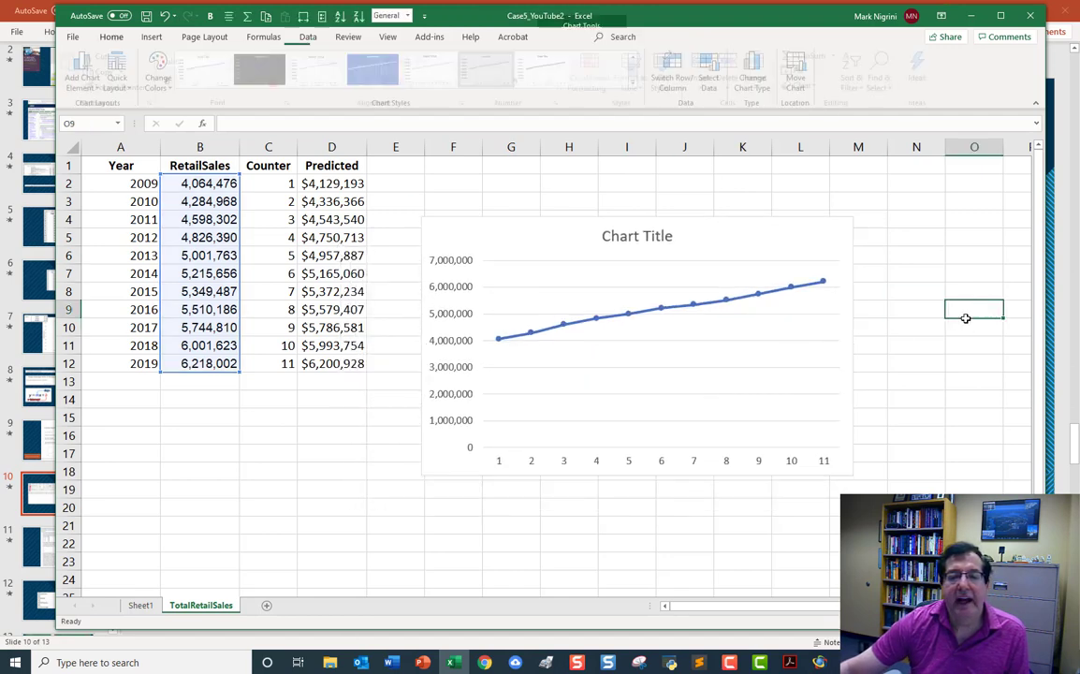
Set the sales series line to No line so only markers show
click(655, 314)
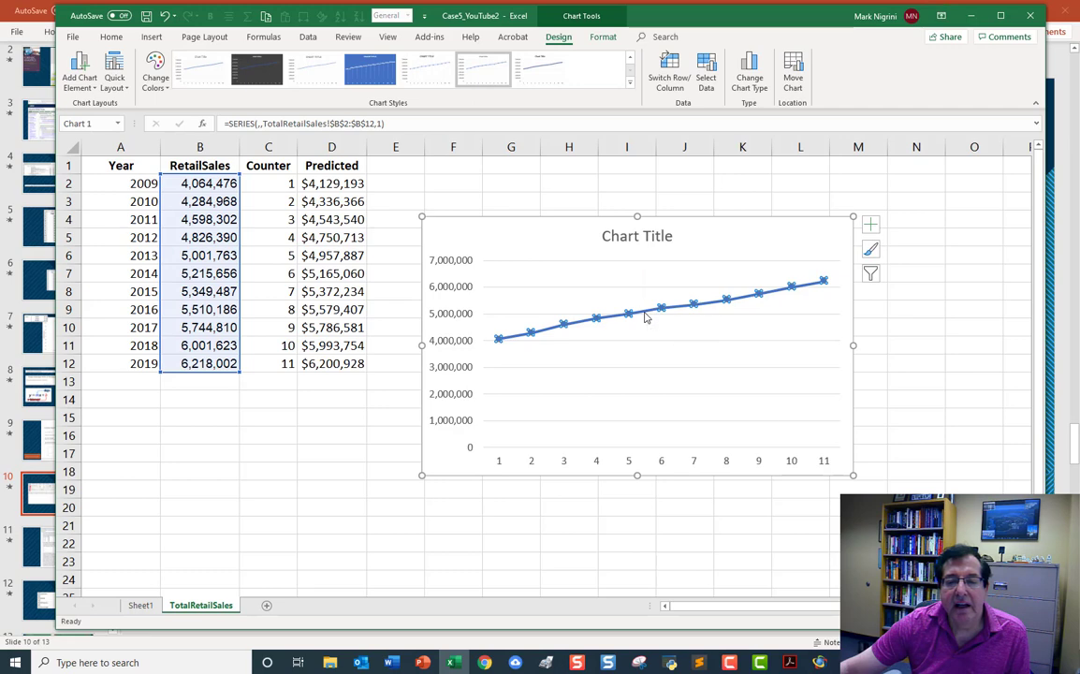
right_click(653, 315)
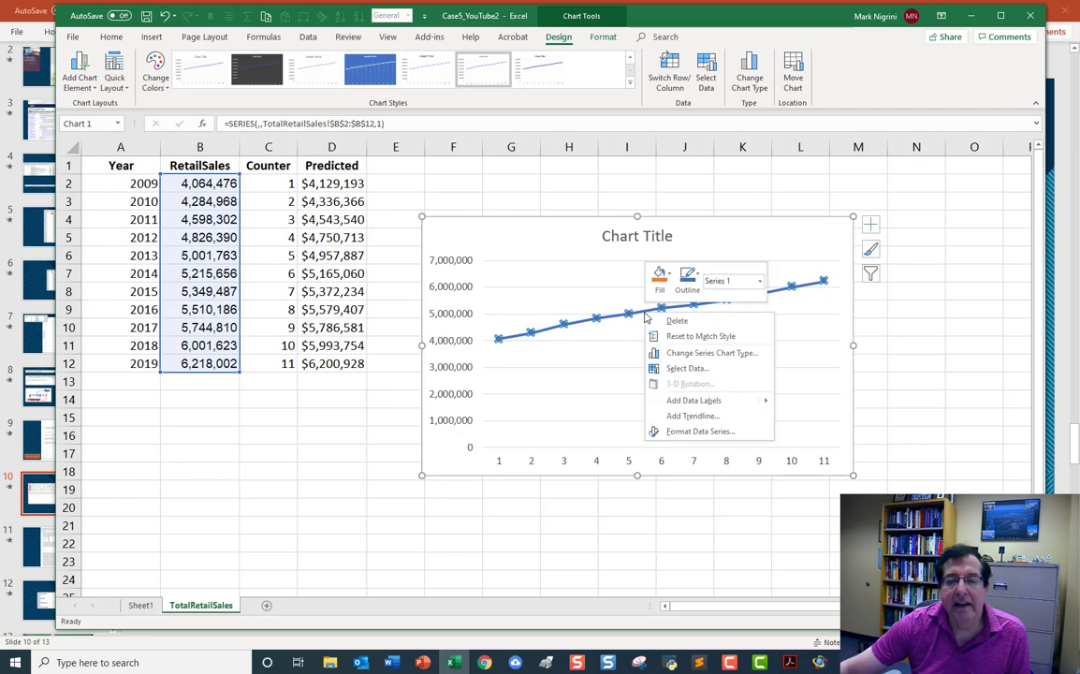
click(698, 432)
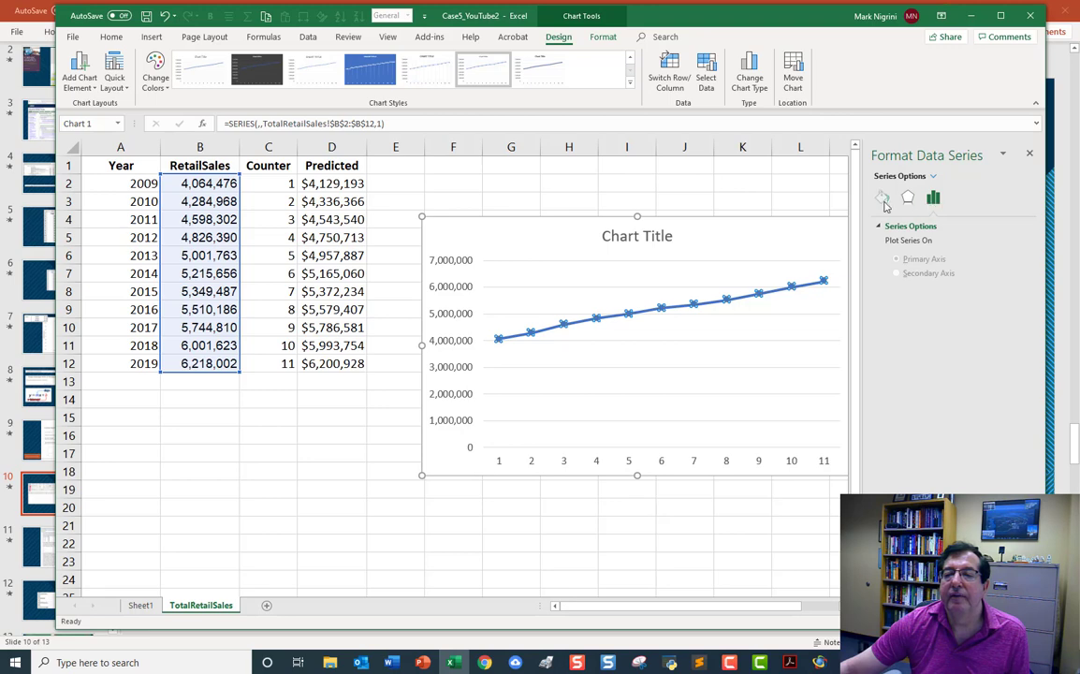
click(883, 200)
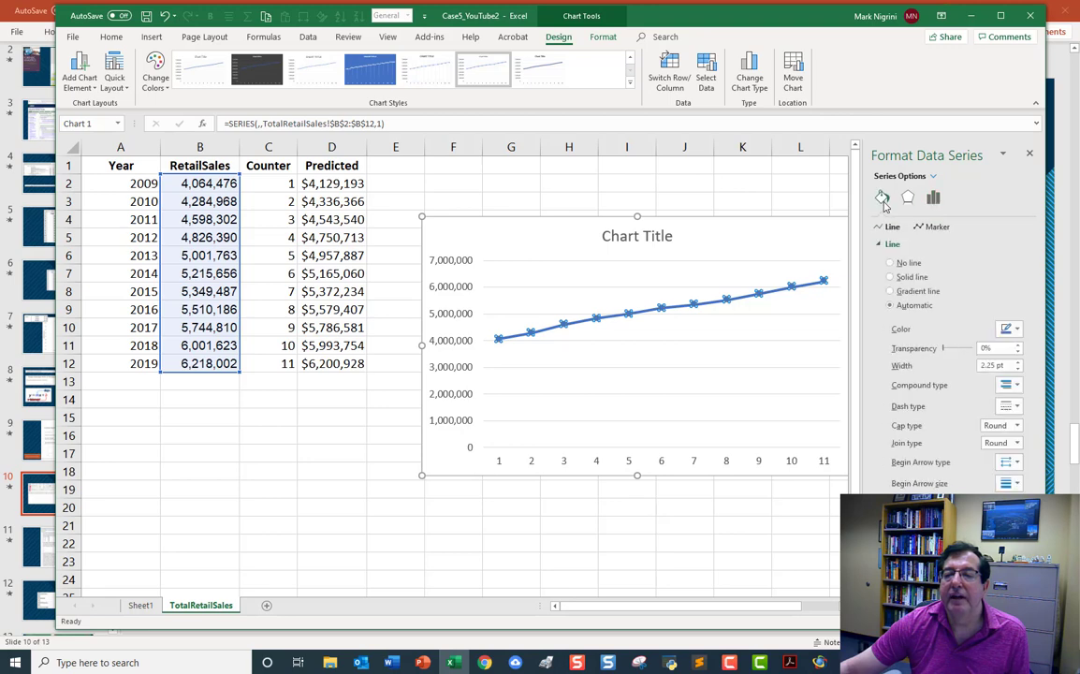
click(890, 263)
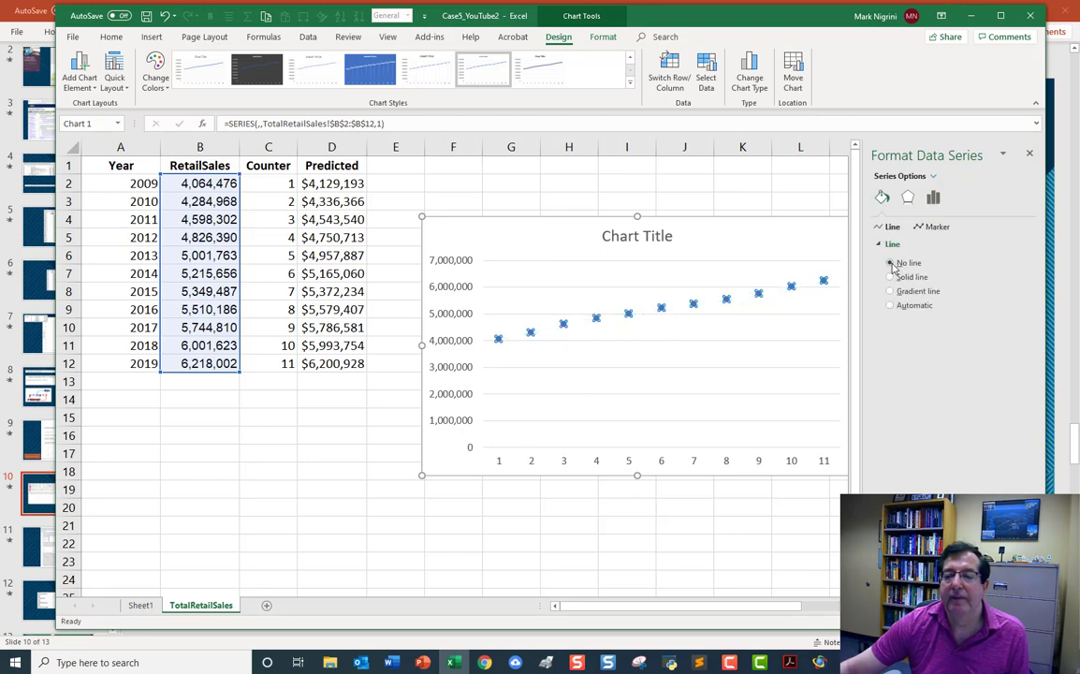
click(740, 182)
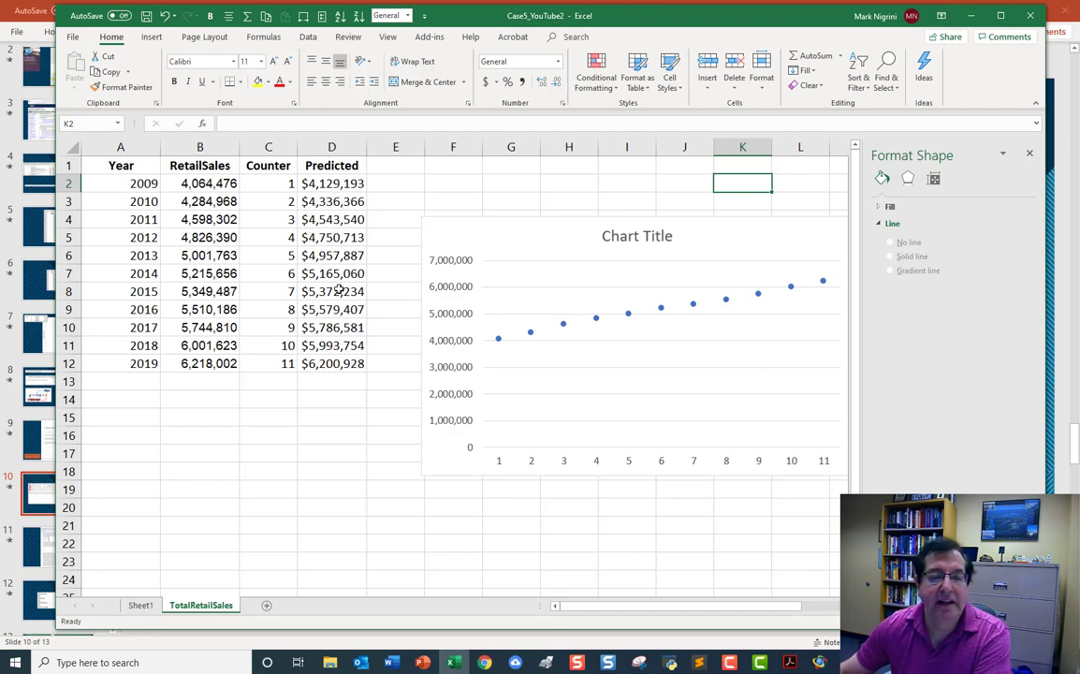
Add a second chart series with values from Predicted D2:D12
click(549, 295)
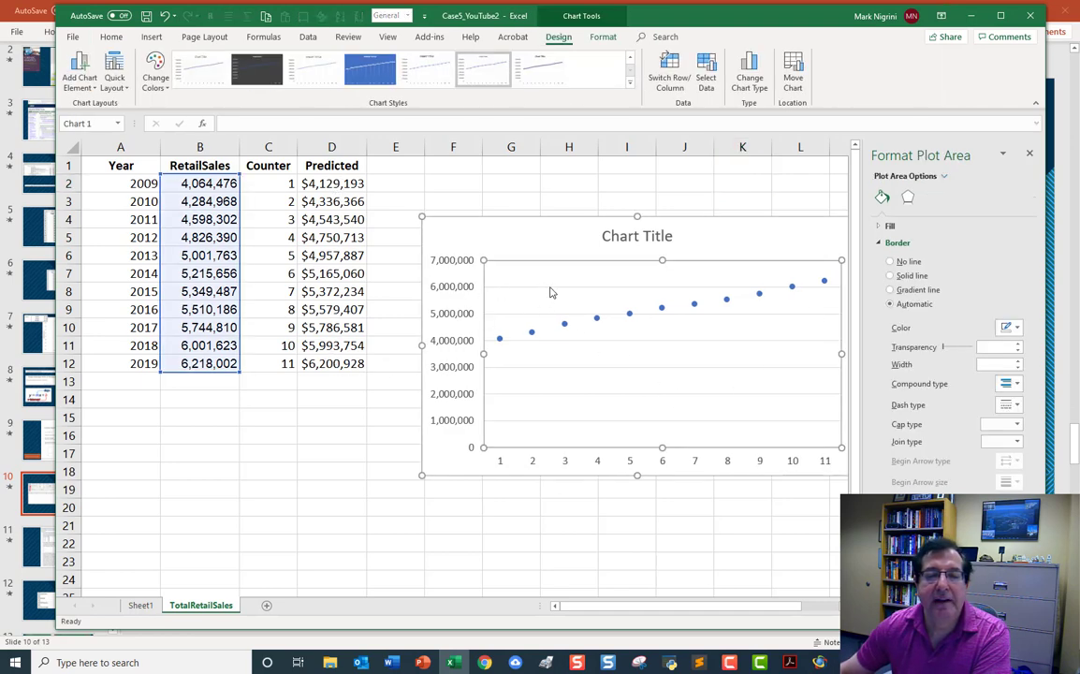
right_click(550, 292)
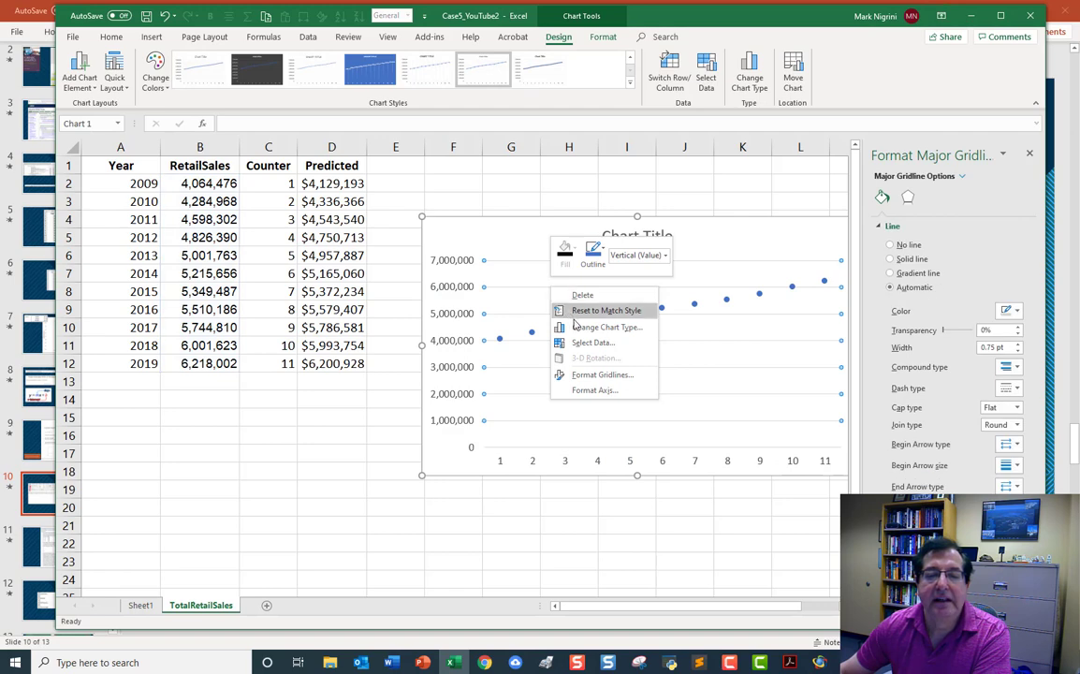
click(592, 344)
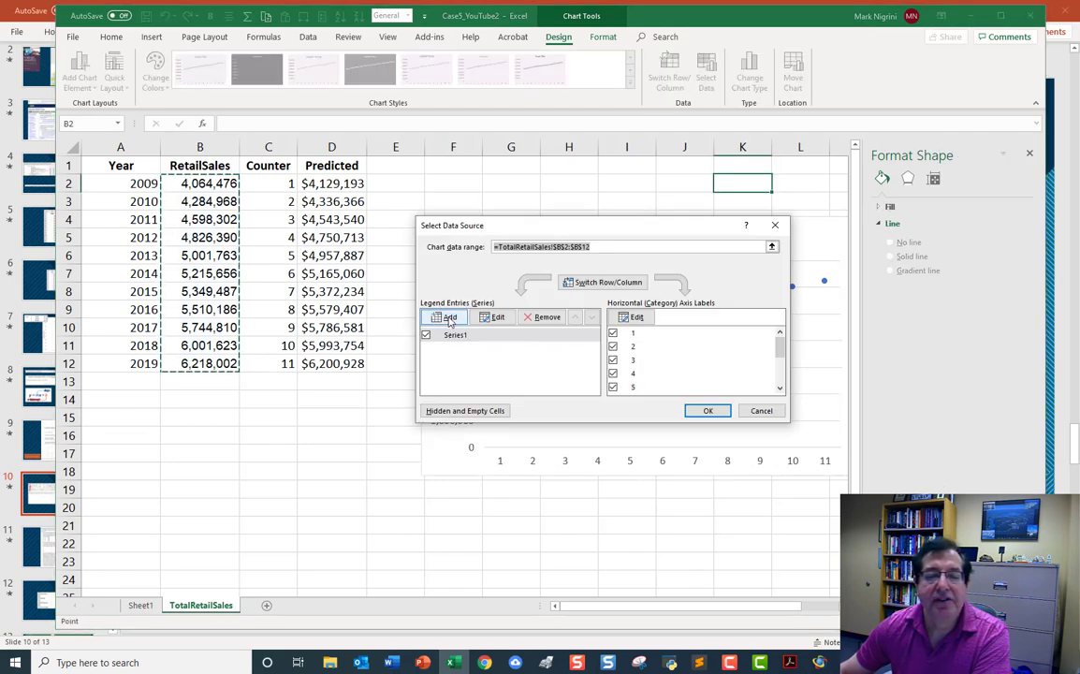
click(445, 316)
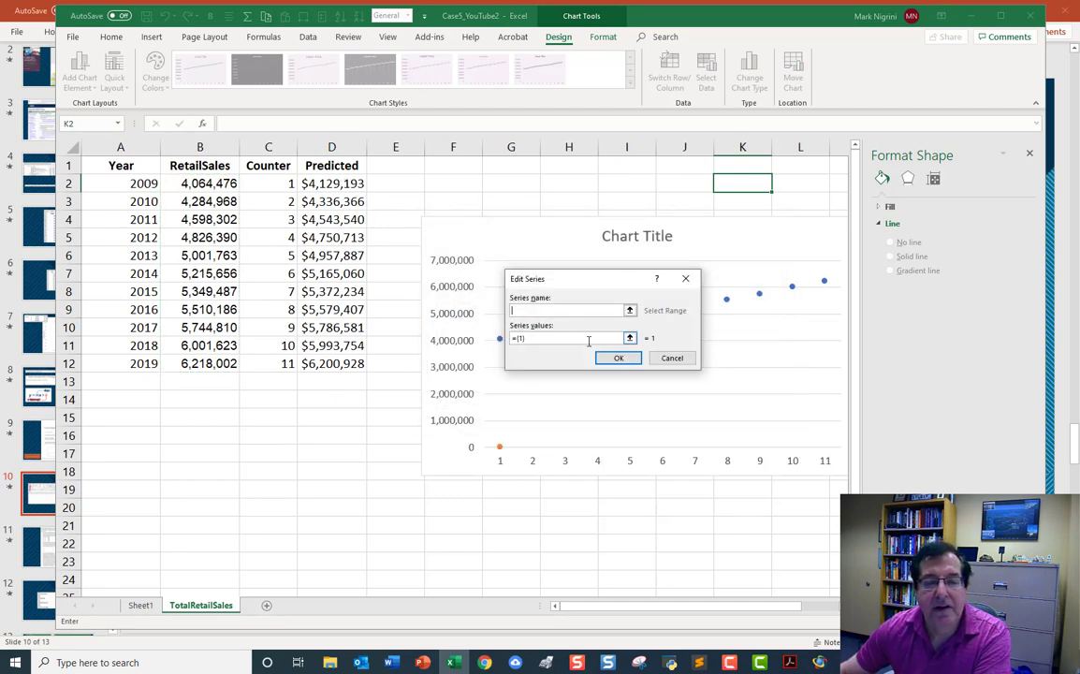
click(629, 339)
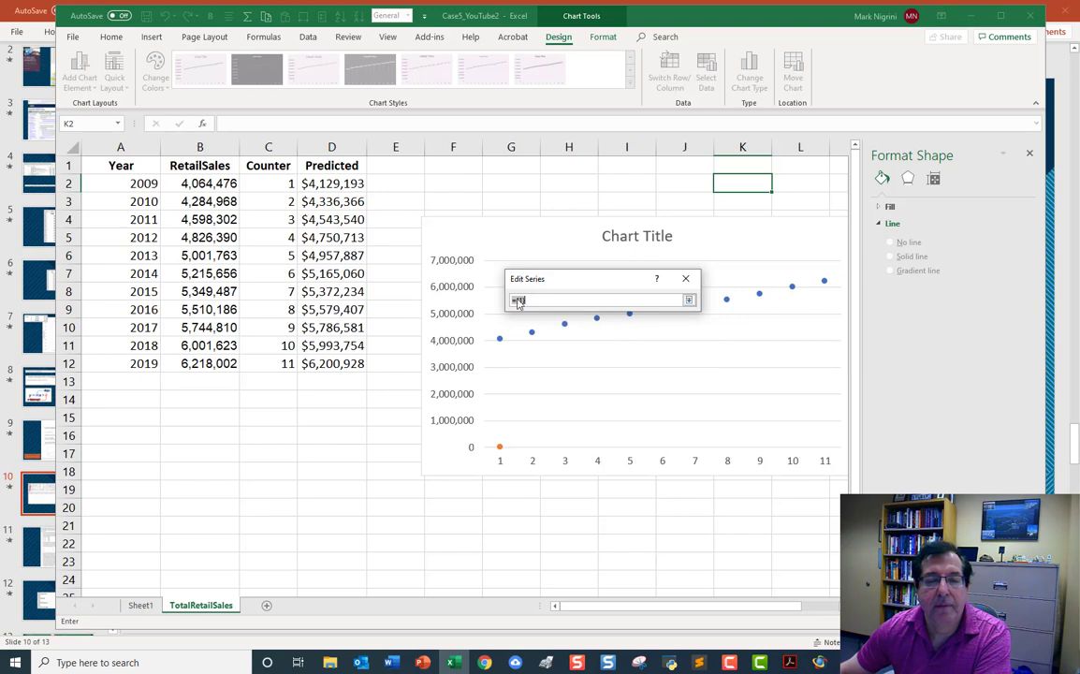
drag(344, 185, 348, 361)
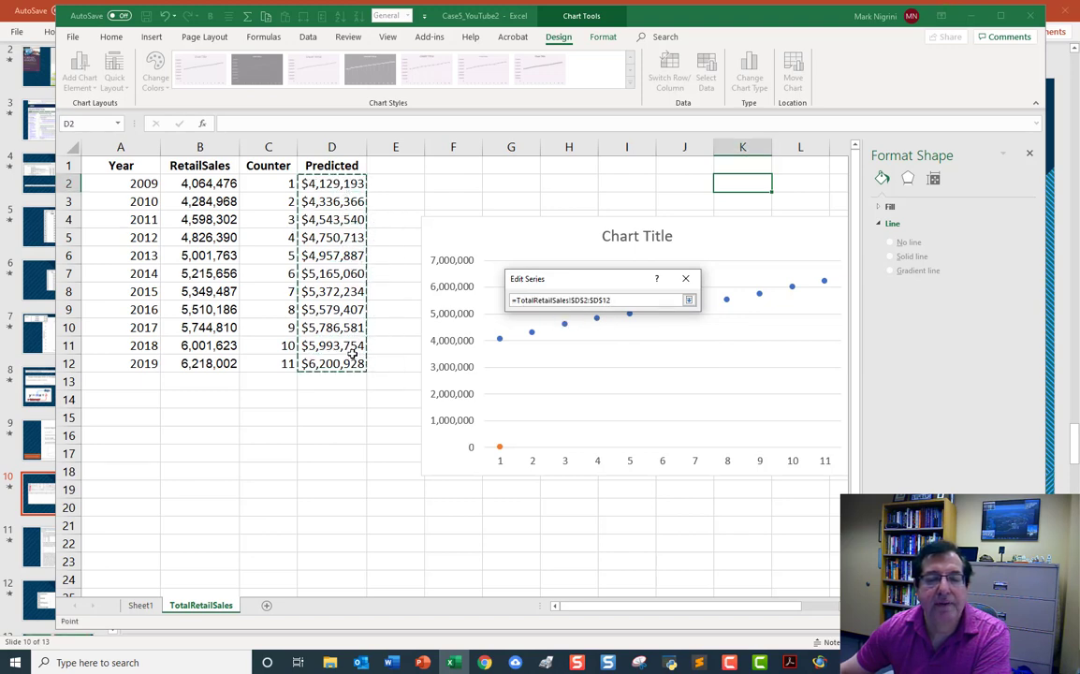
click(689, 300)
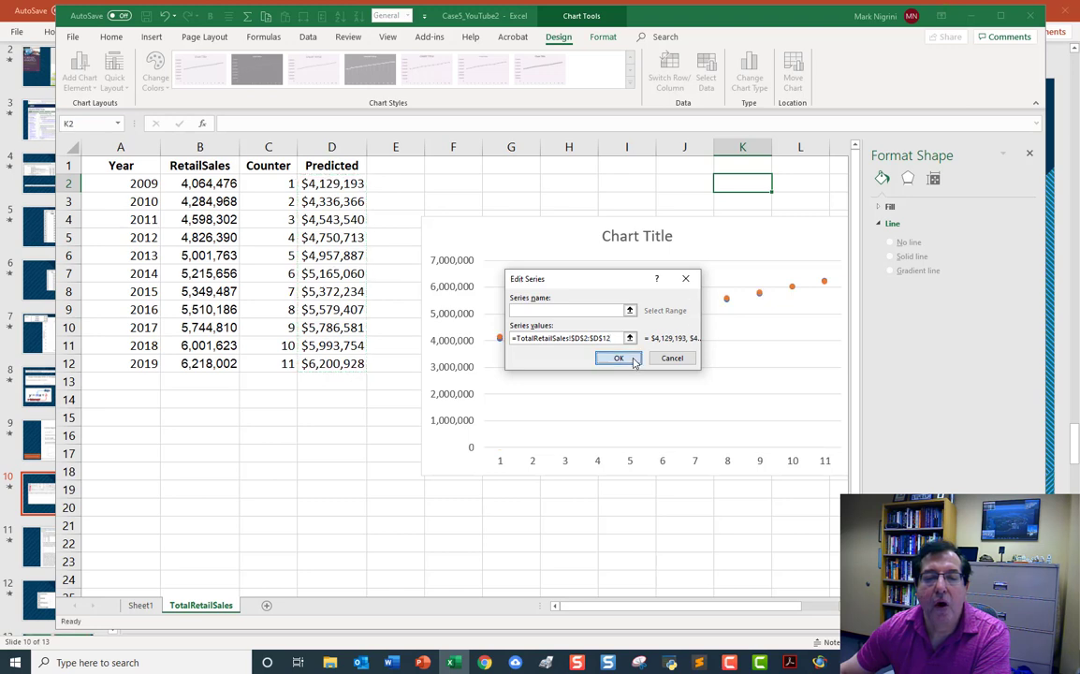
click(630, 360)
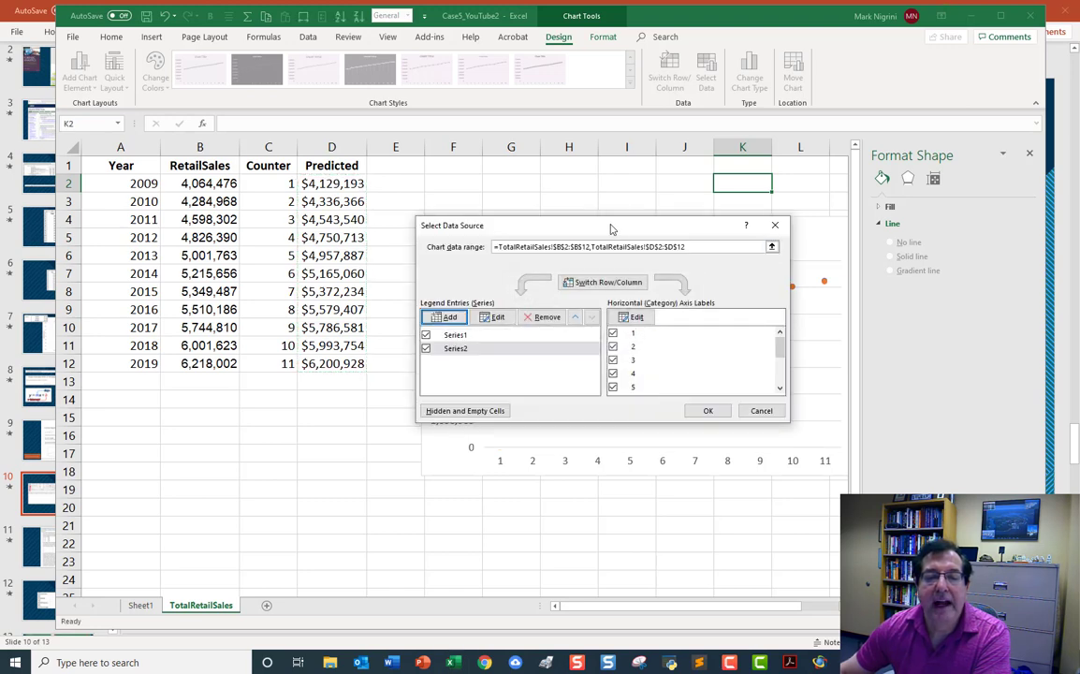
Use the years in A2:A12 as horizontal axis labels and apply the changes
drag(610, 228, 415, 207)
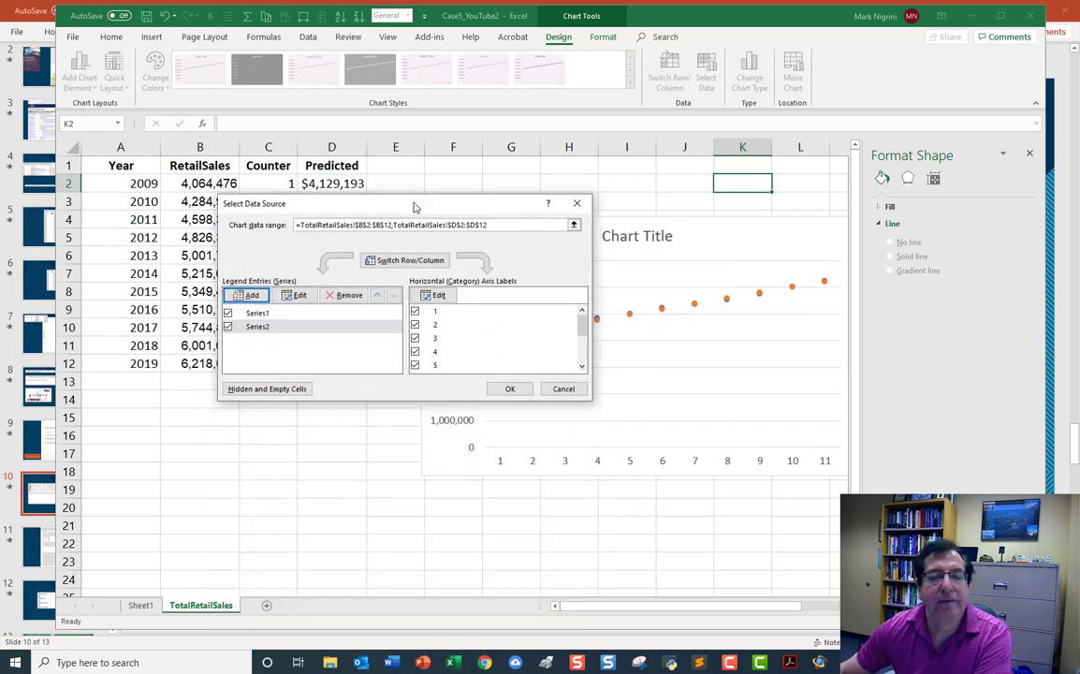
click(439, 296)
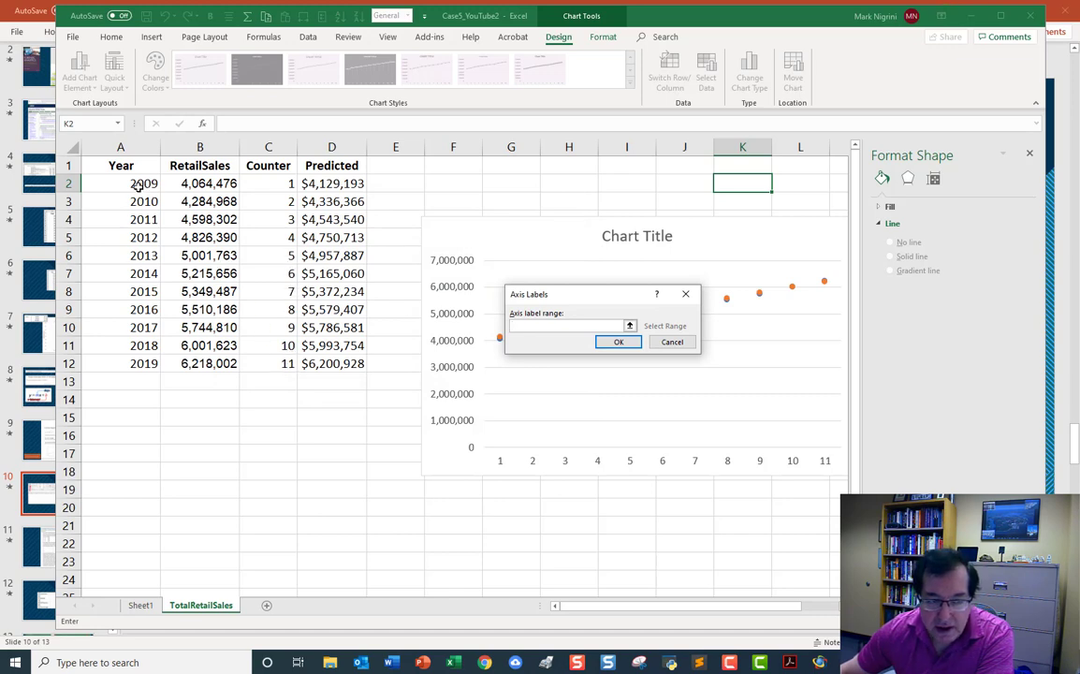
drag(137, 187, 138, 361)
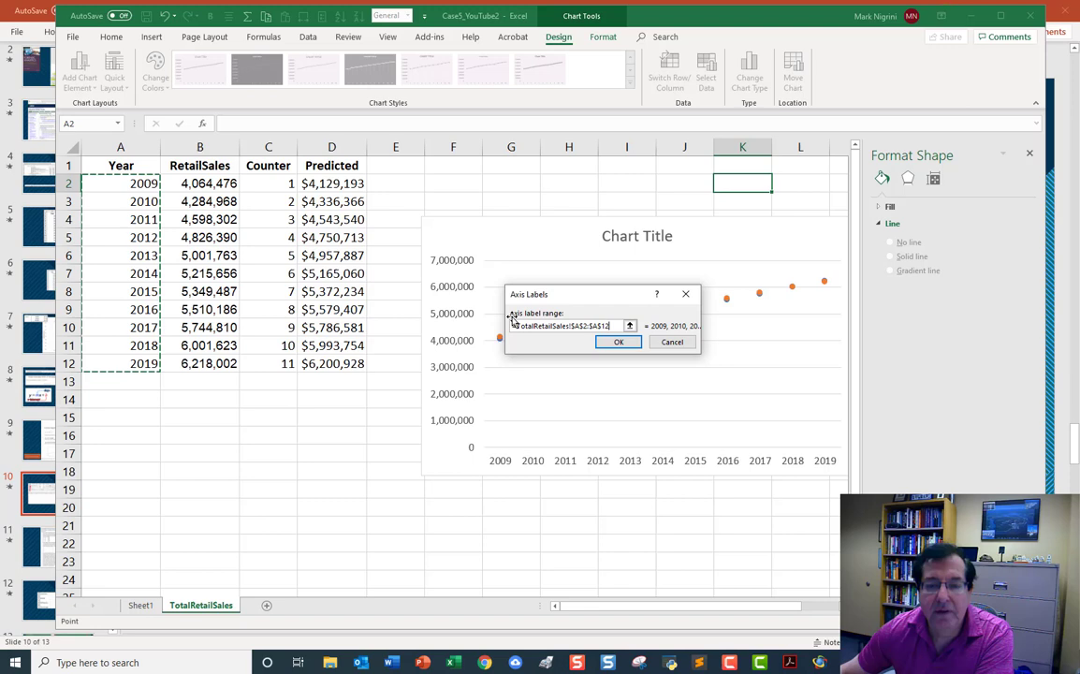
click(619, 342)
click(512, 388)
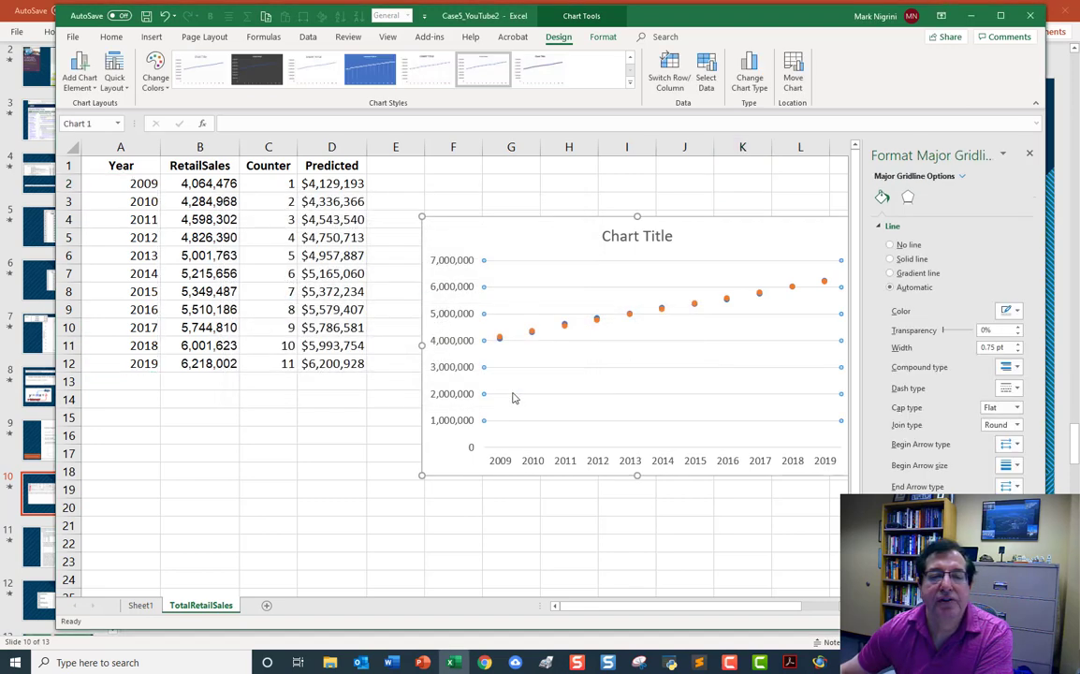
Move the chart to a new sheet named RetailSales and close the Format Chart Area pane
click(537, 237)
right_click(536, 237)
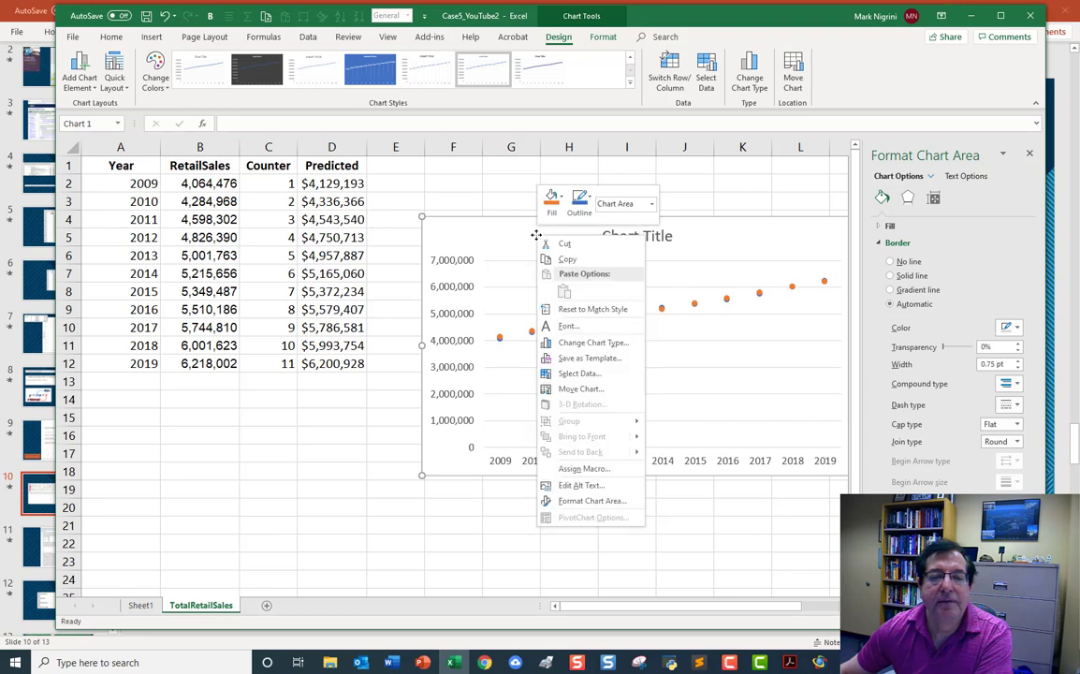
click(581, 389)
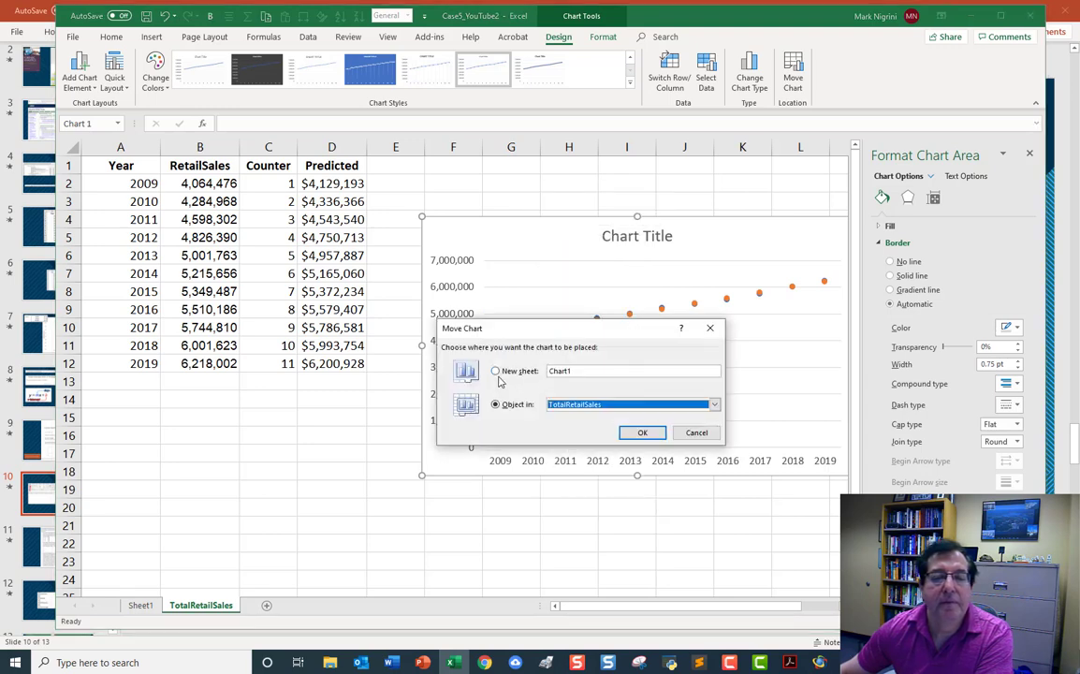
click(495, 370)
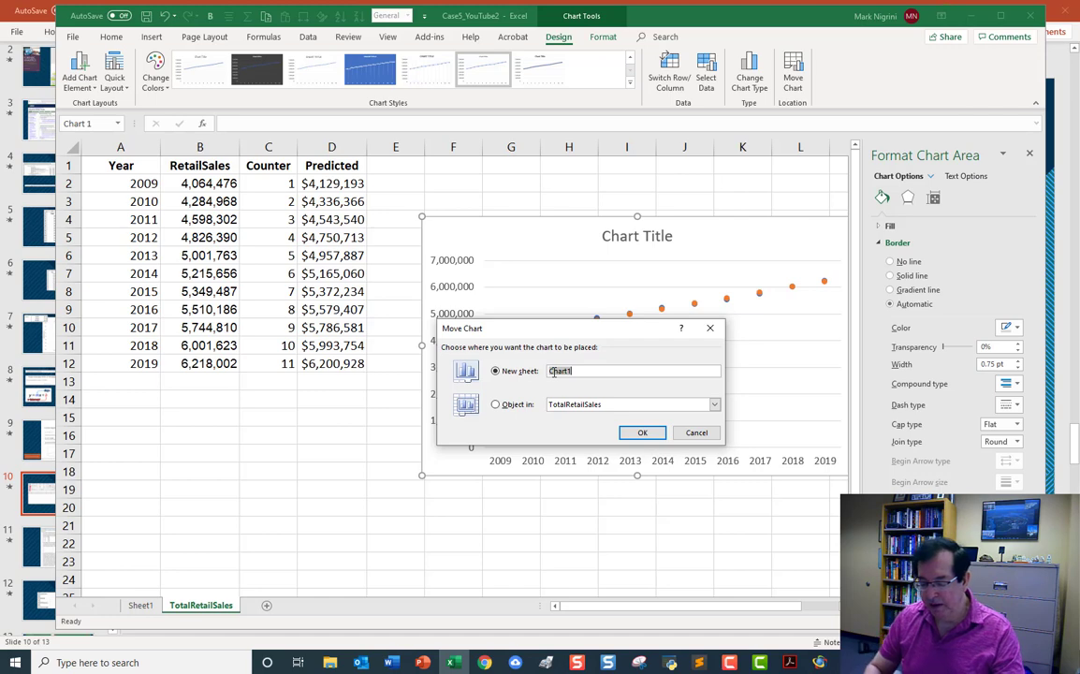
text(RetialSa)
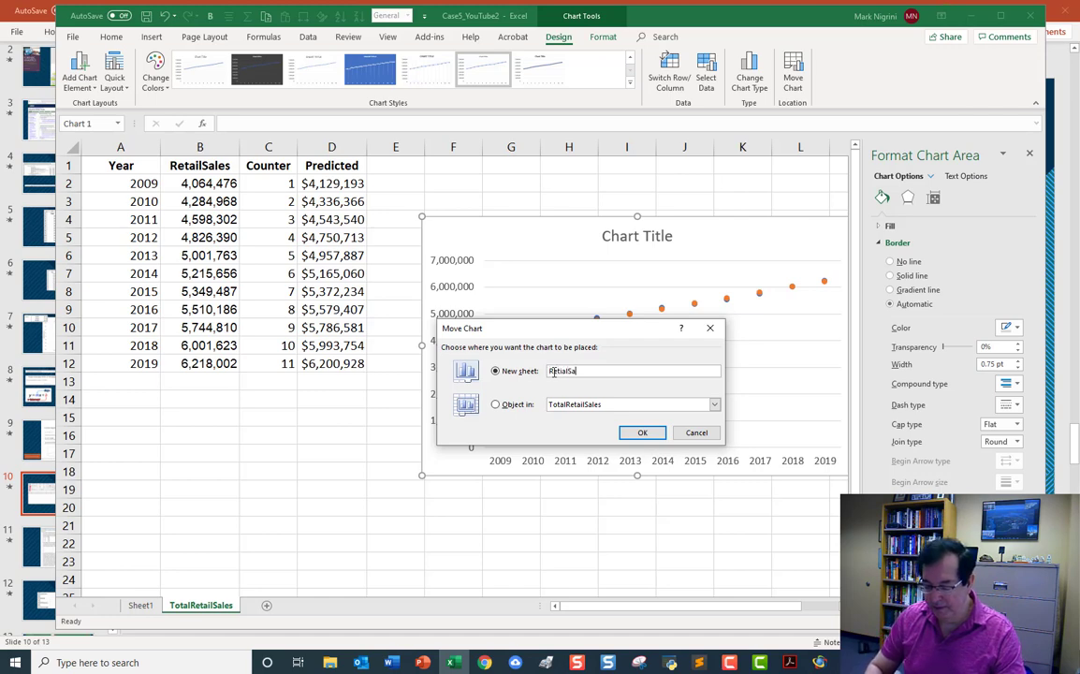
text(les)
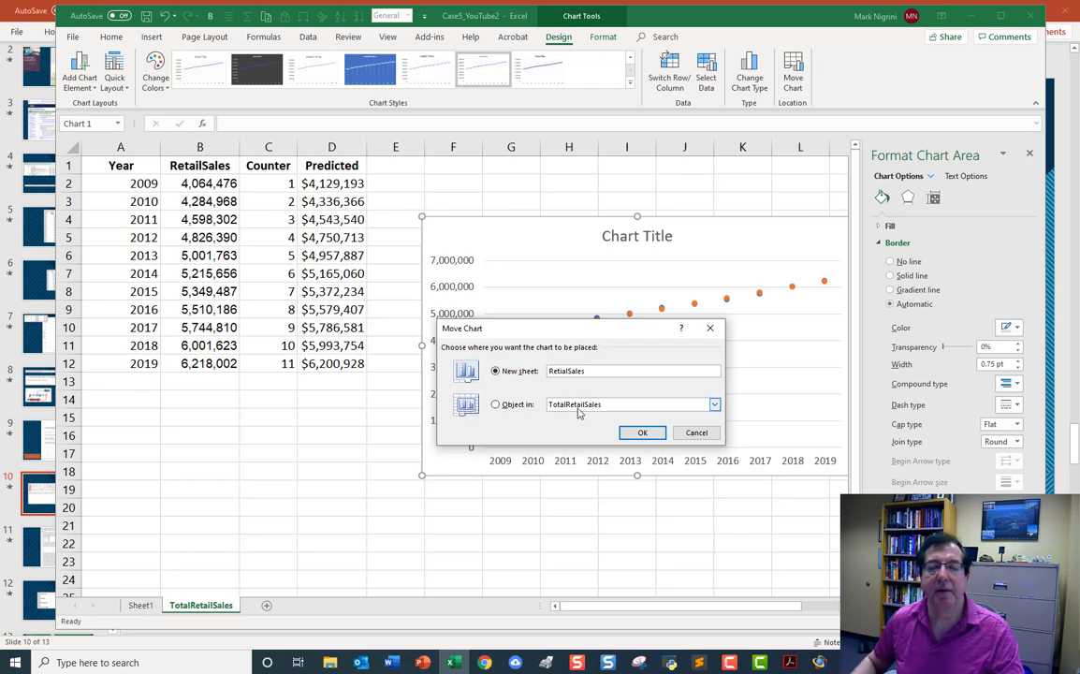
key(Right)
text(i)
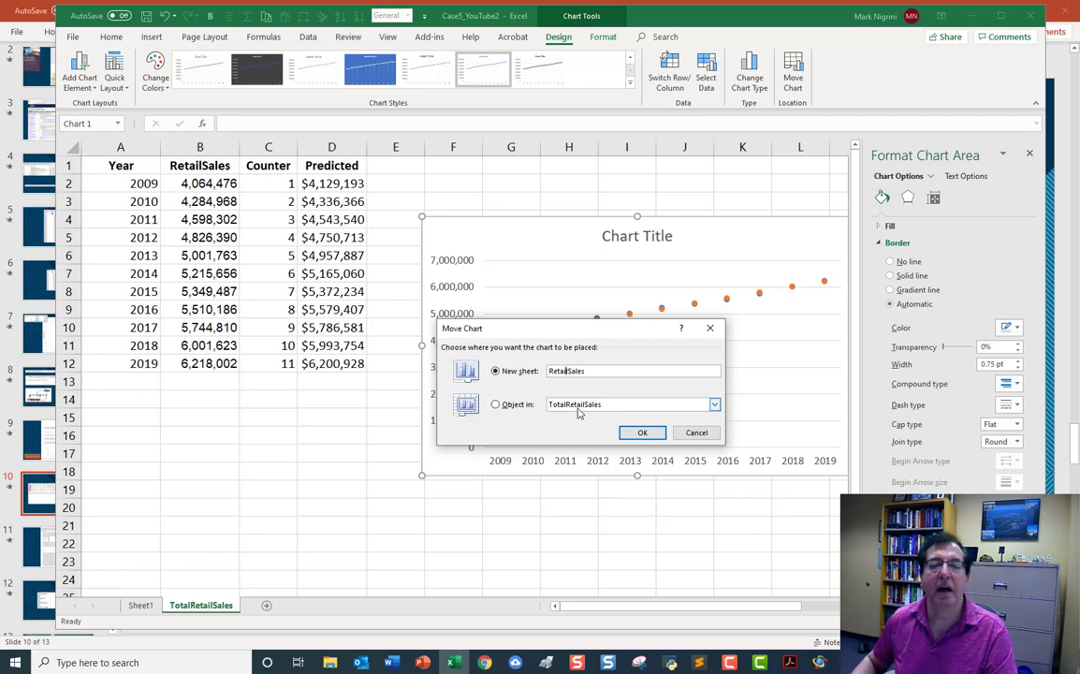
click(644, 433)
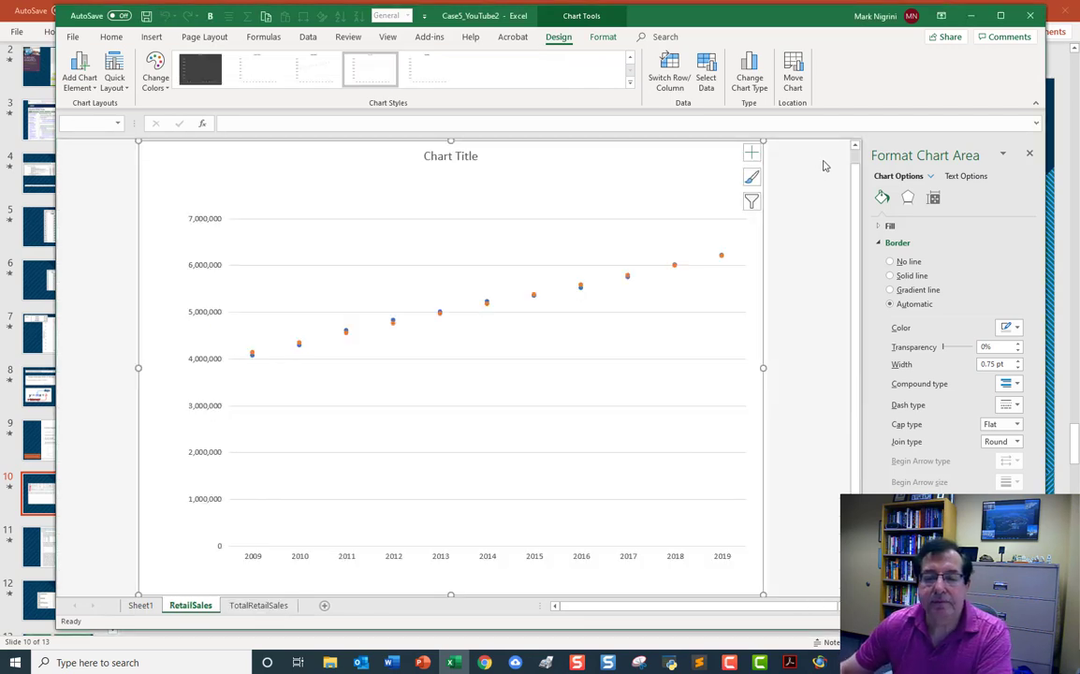
click(1029, 154)
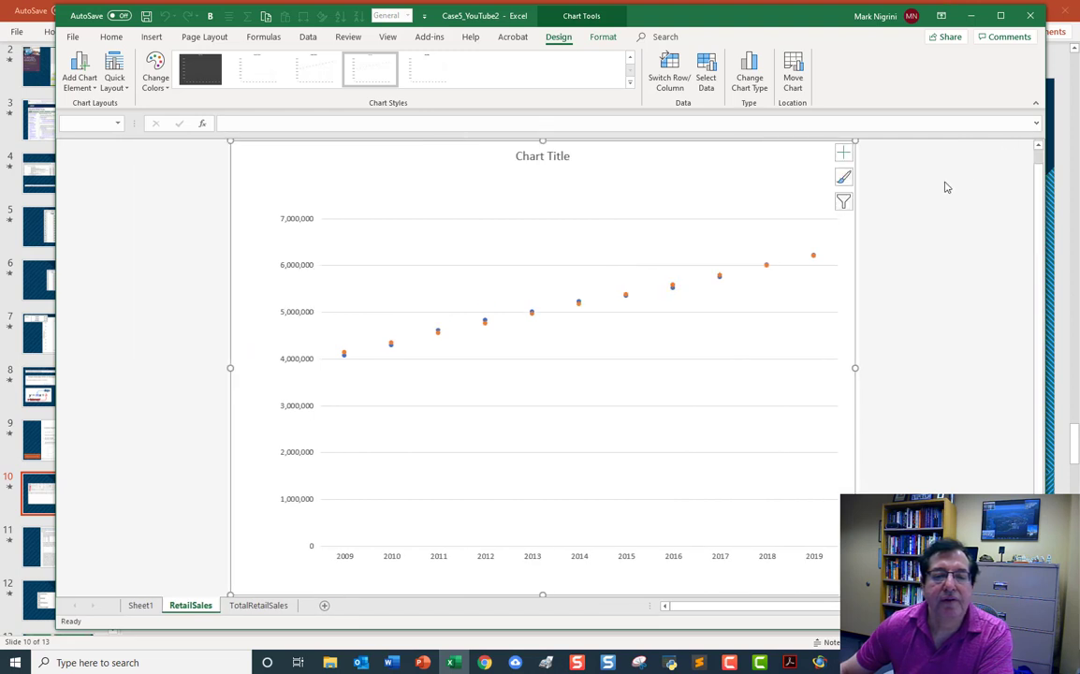
click(392, 344)
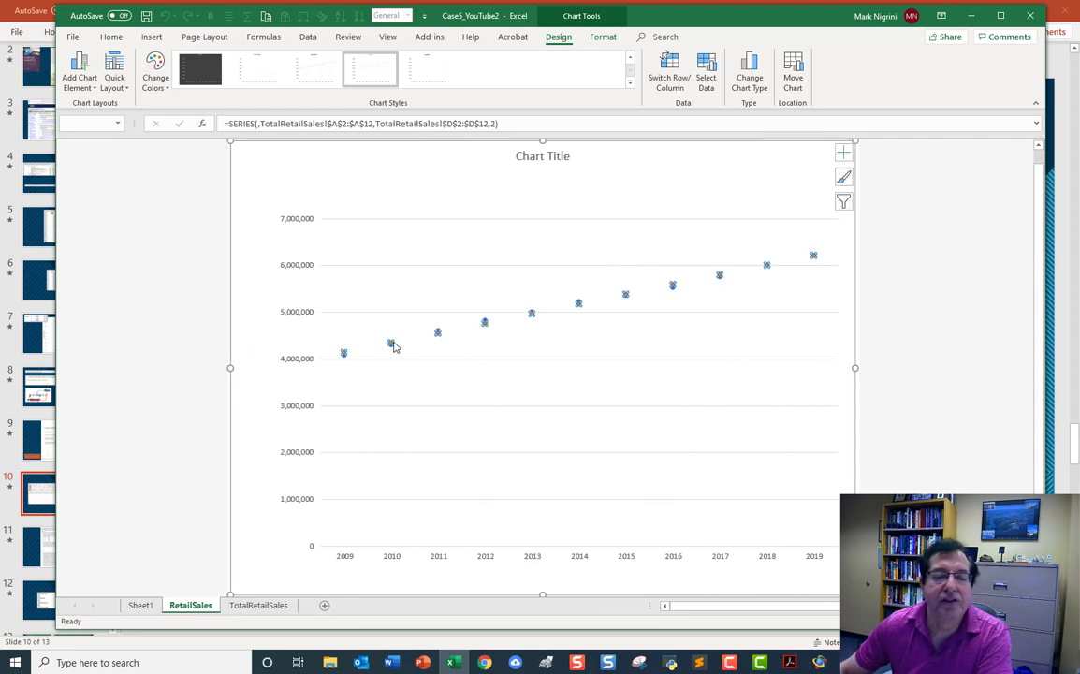
Give the Predicted series a solid dotted line and set its markers to None
right_click(394, 346)
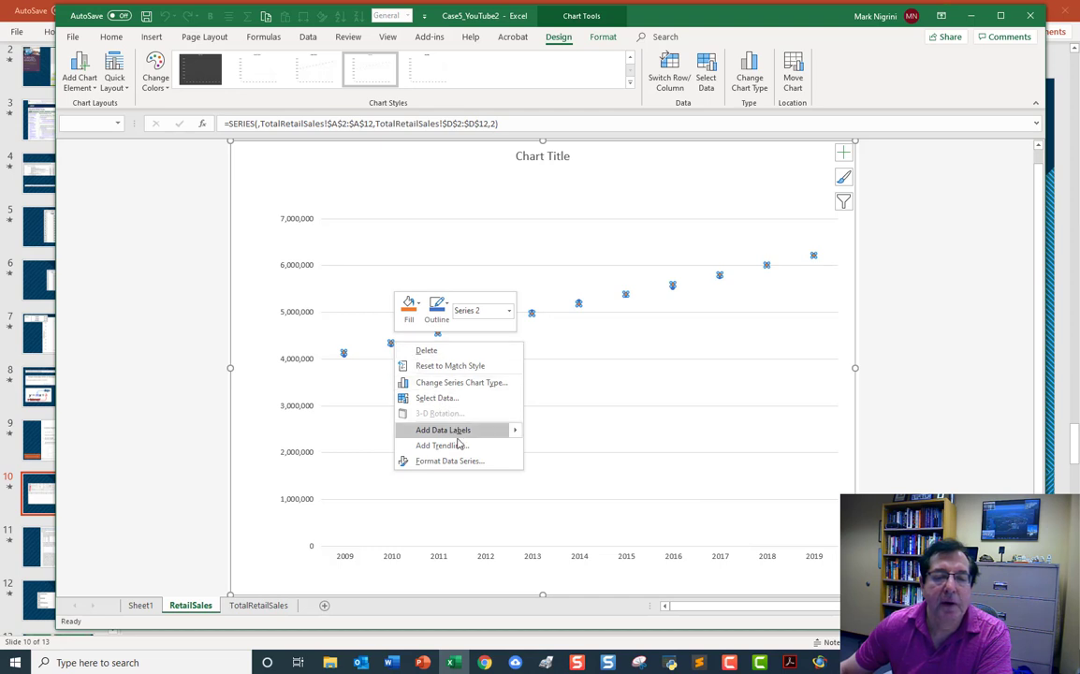
click(468, 461)
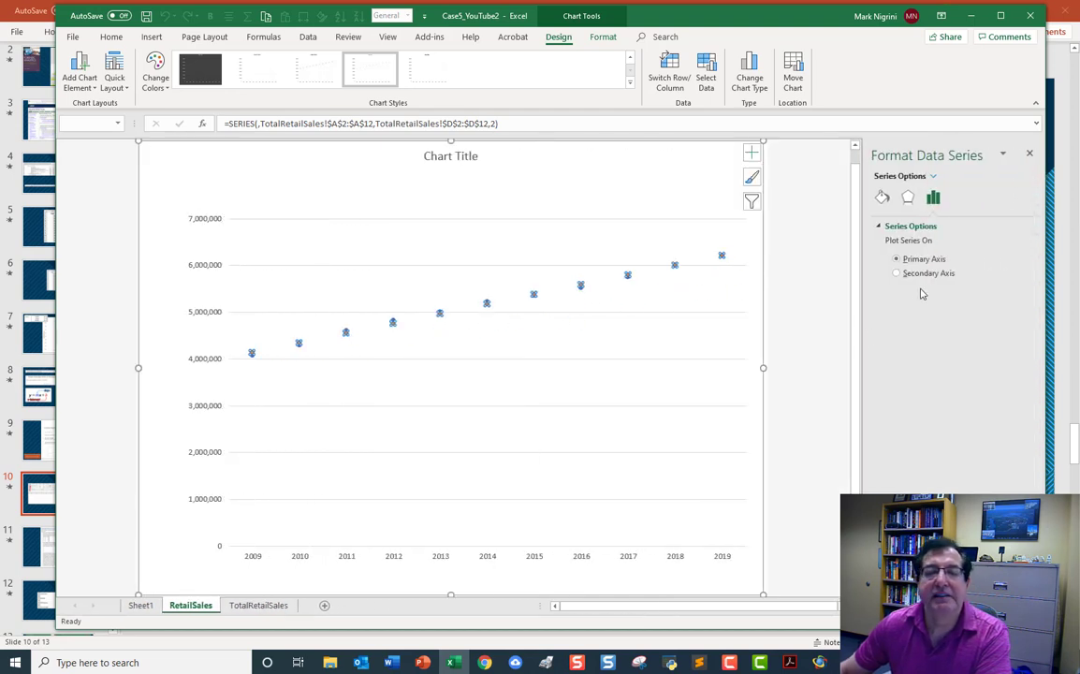
click(882, 197)
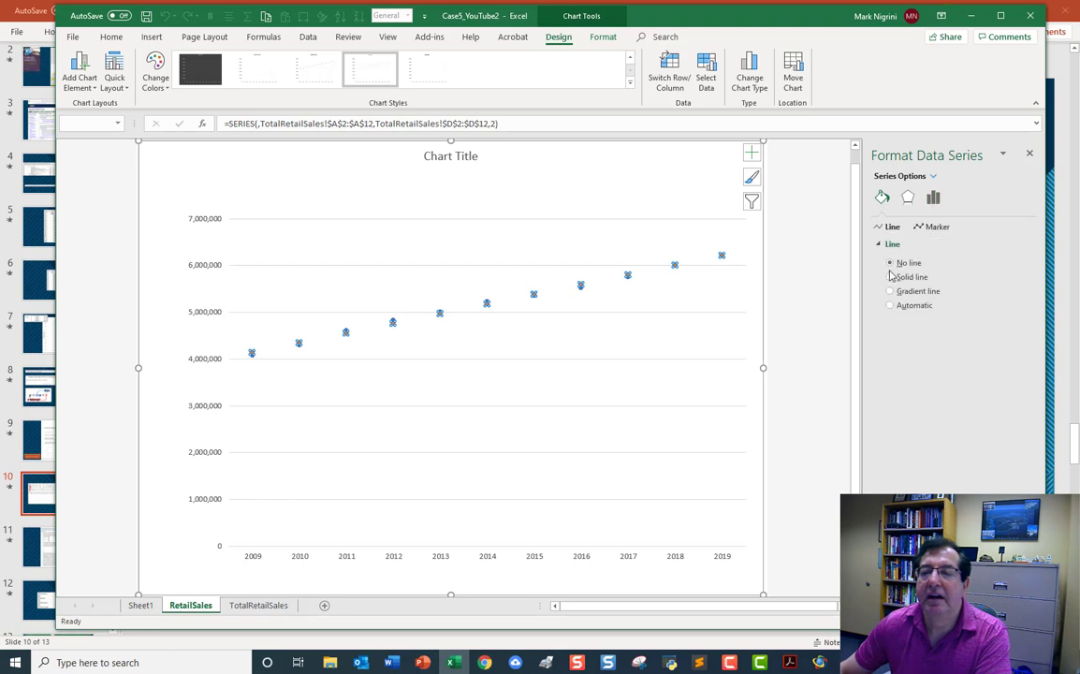
click(892, 278)
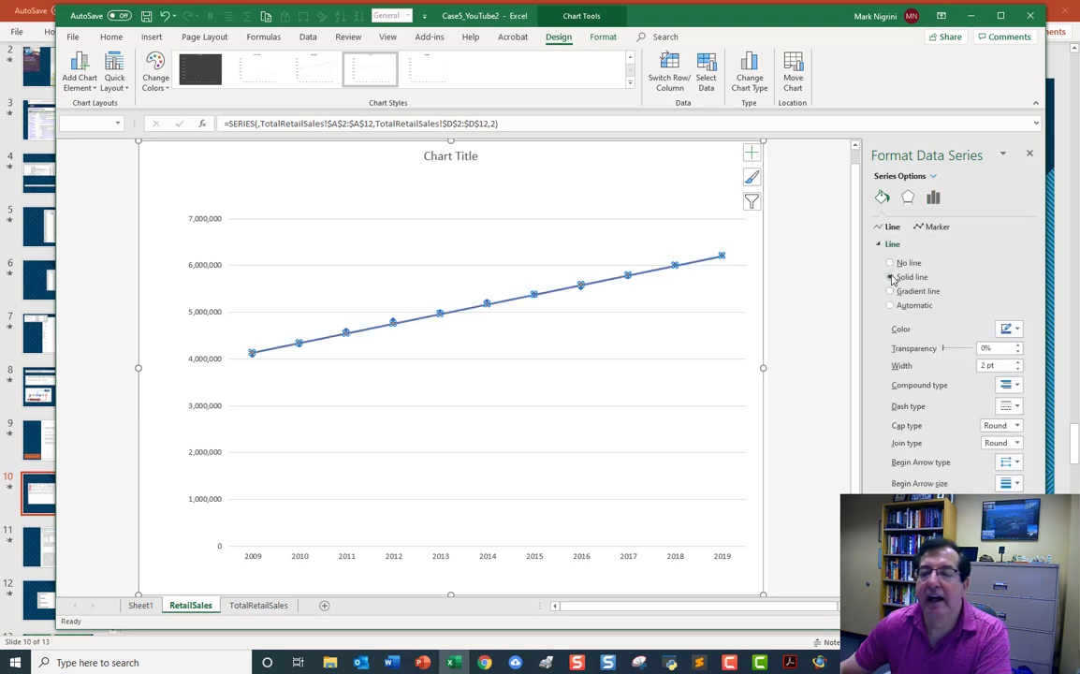
click(1017, 410)
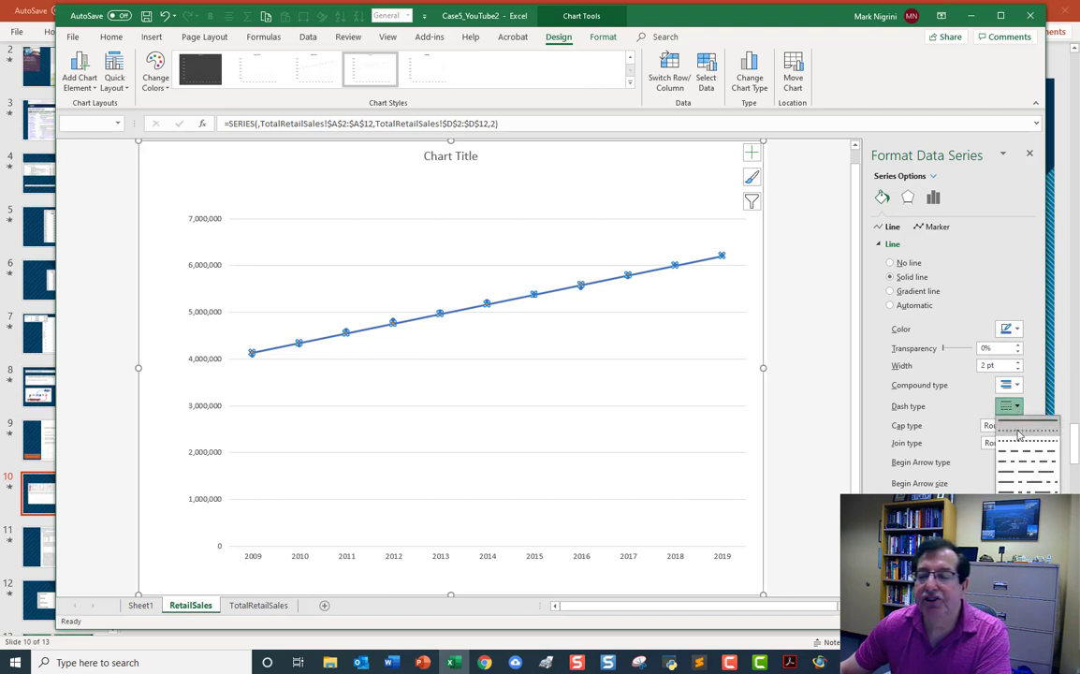
click(1020, 440)
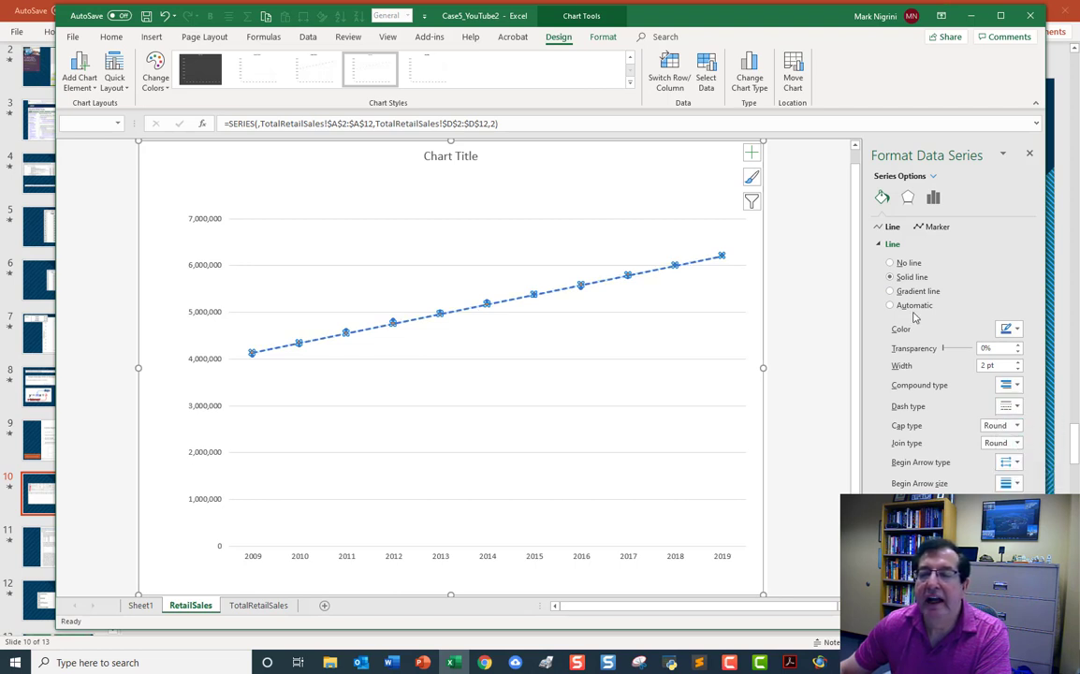
click(933, 227)
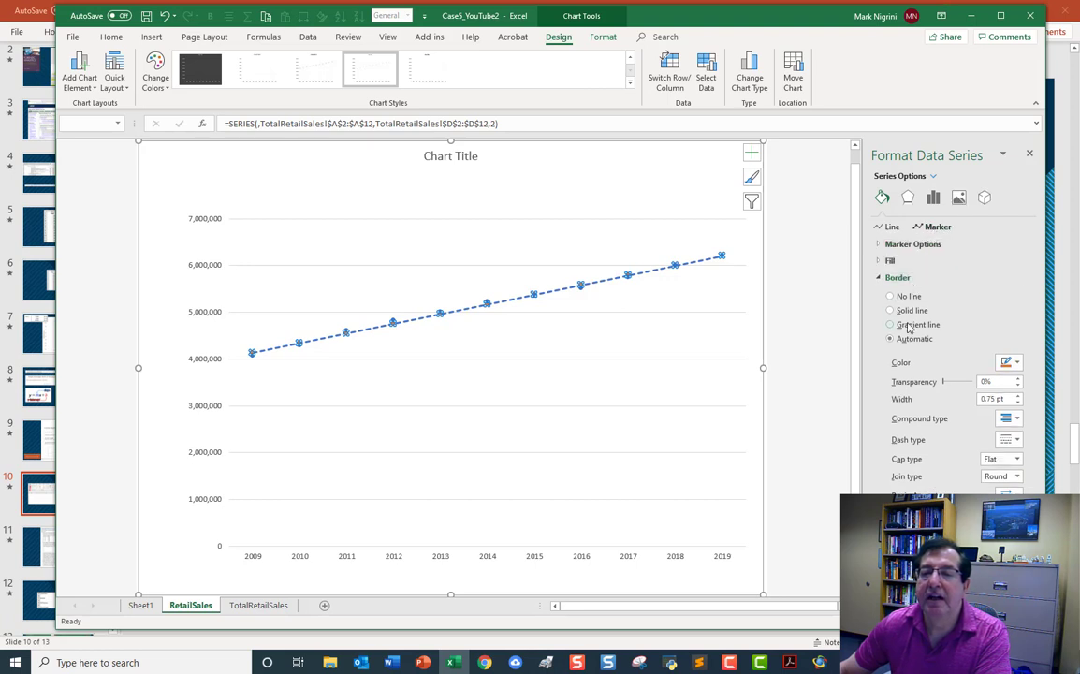
click(894, 245)
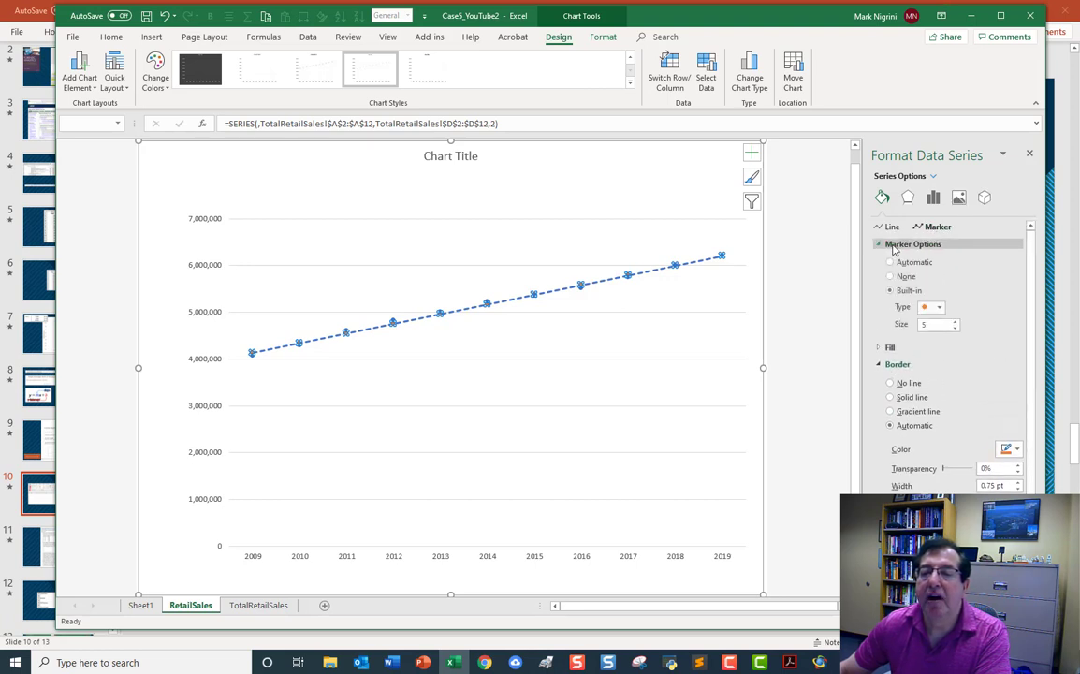
click(890, 277)
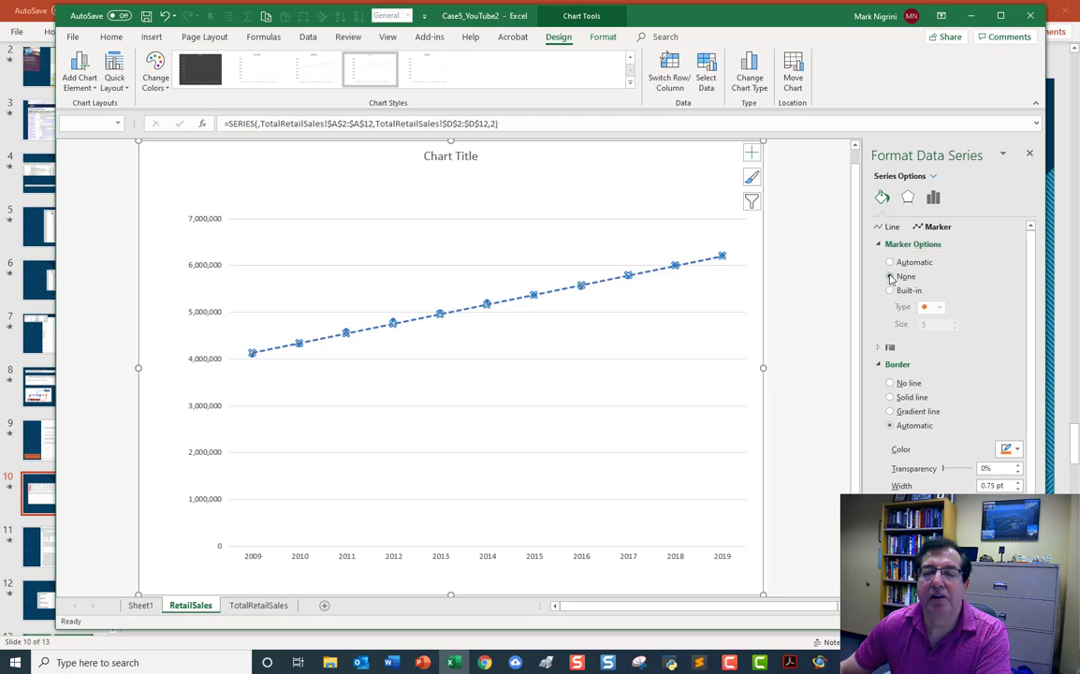
click(813, 271)
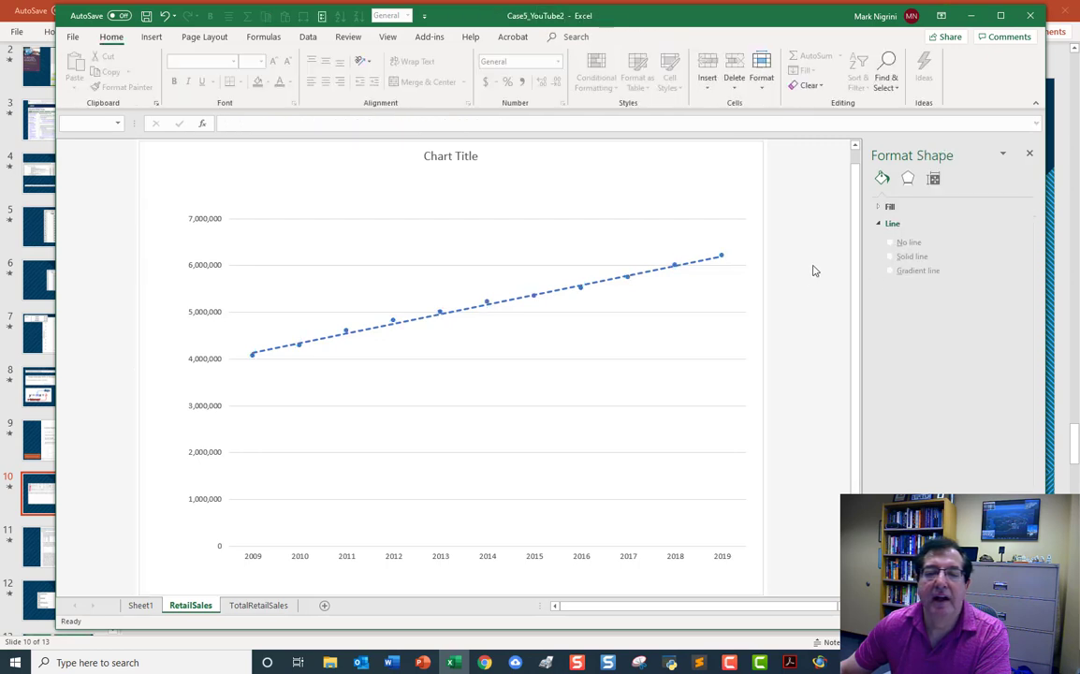
Set the dotted Predicted line's colour to black and width to 1 pt
click(412, 323)
right_click(412, 323)
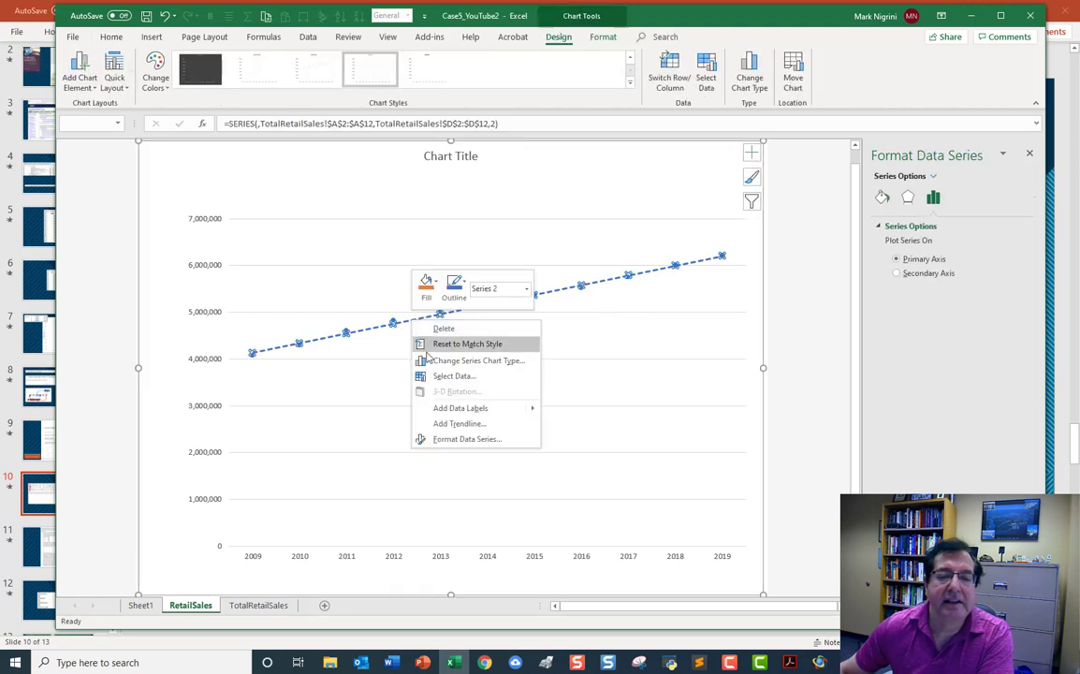
click(462, 439)
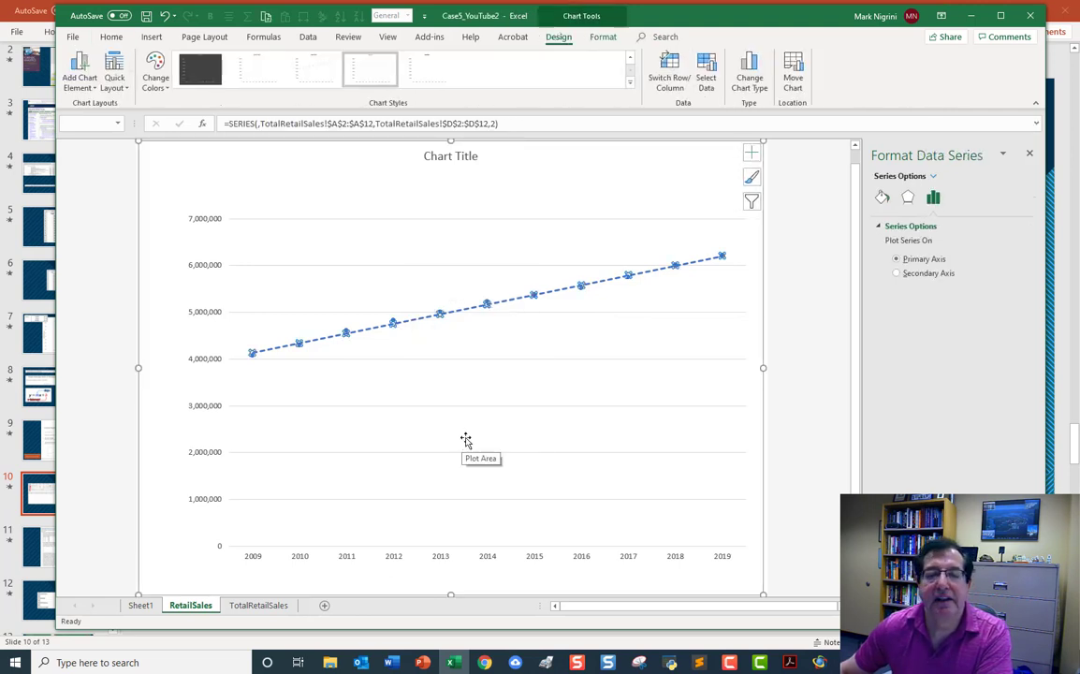
click(885, 203)
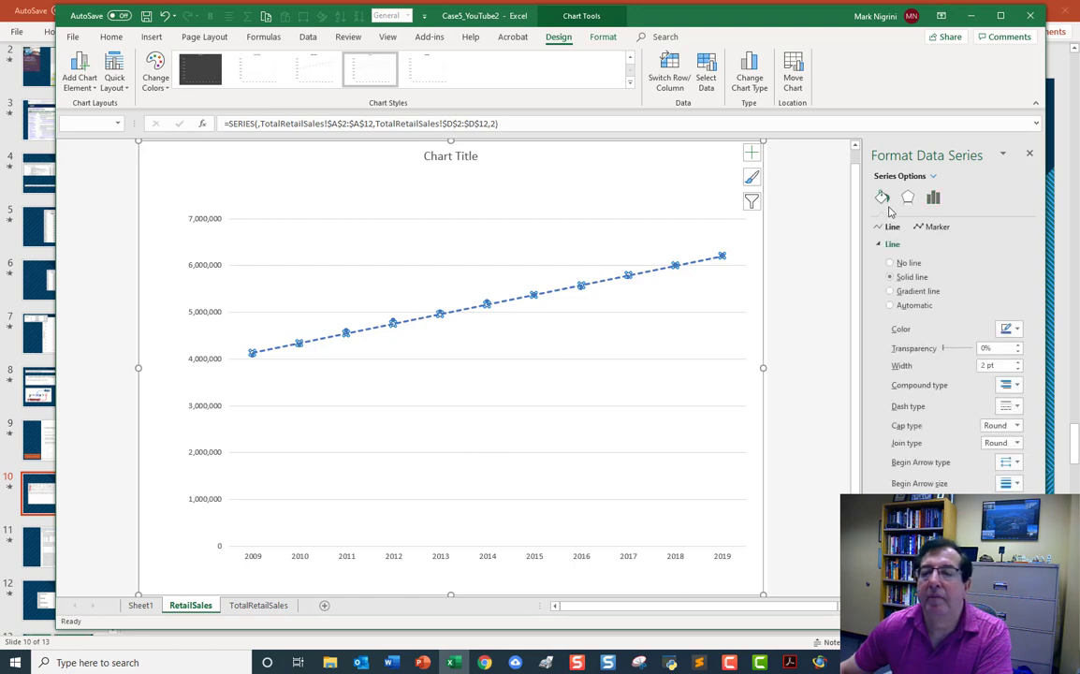
click(1014, 330)
click(984, 360)
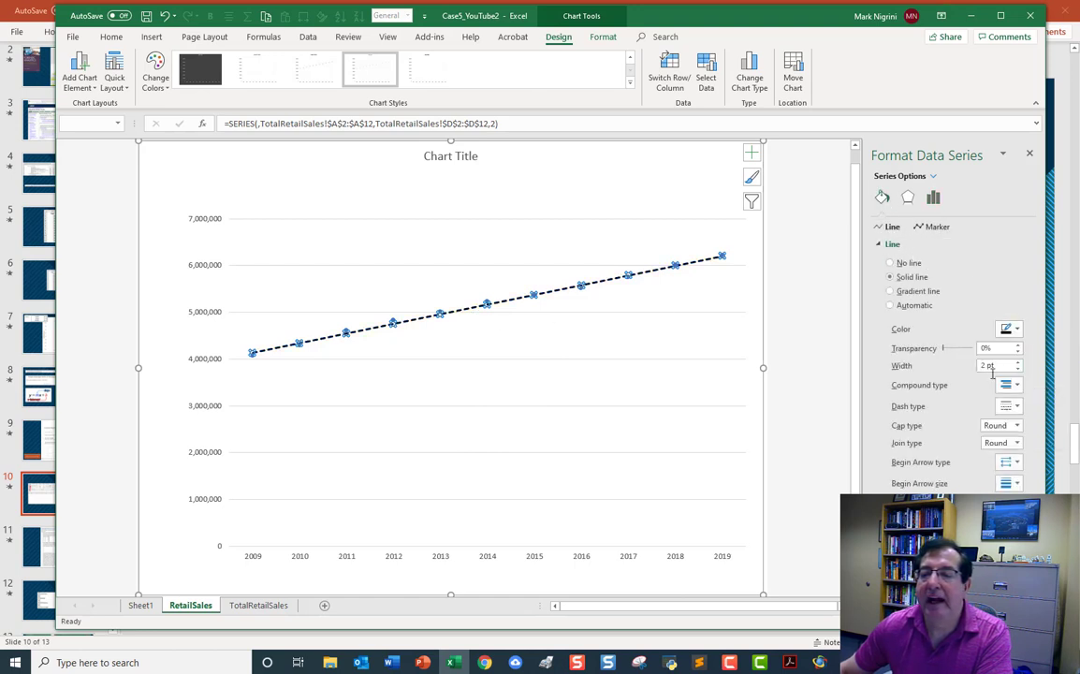
click(1018, 369)
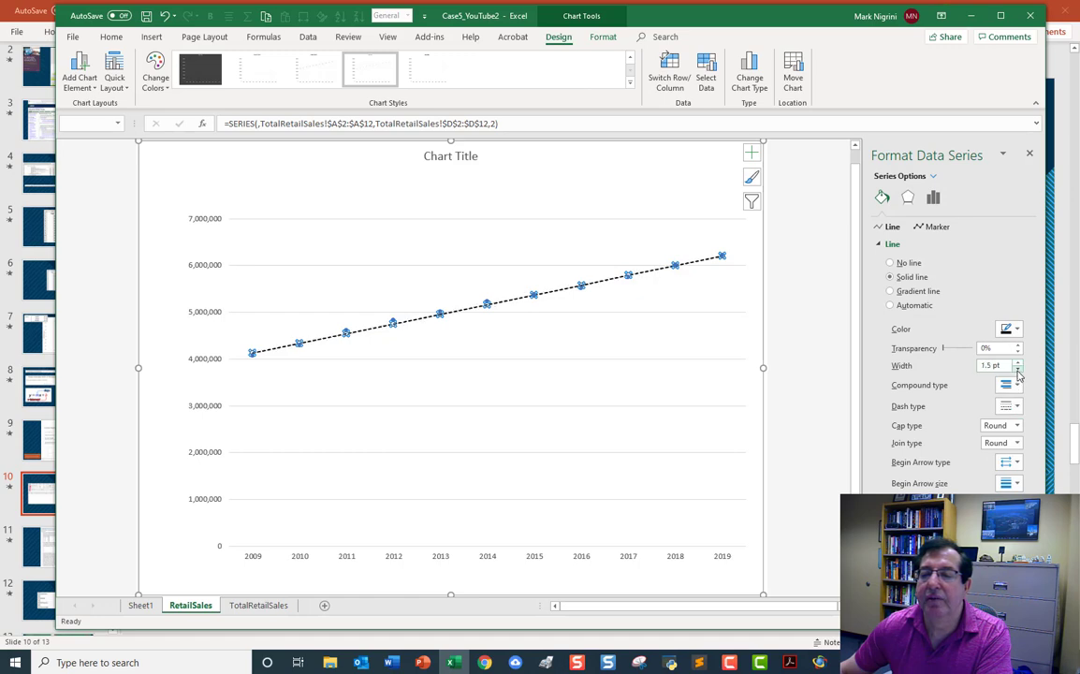
click(1018, 370)
click(1018, 370)
click(1018, 364)
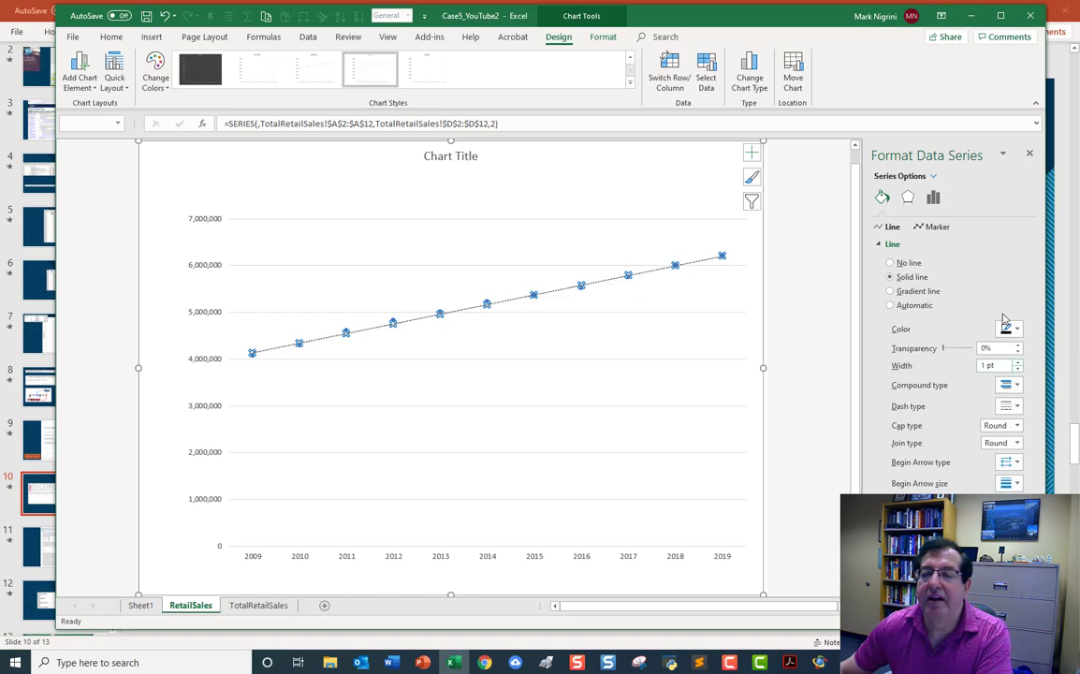
click(1031, 155)
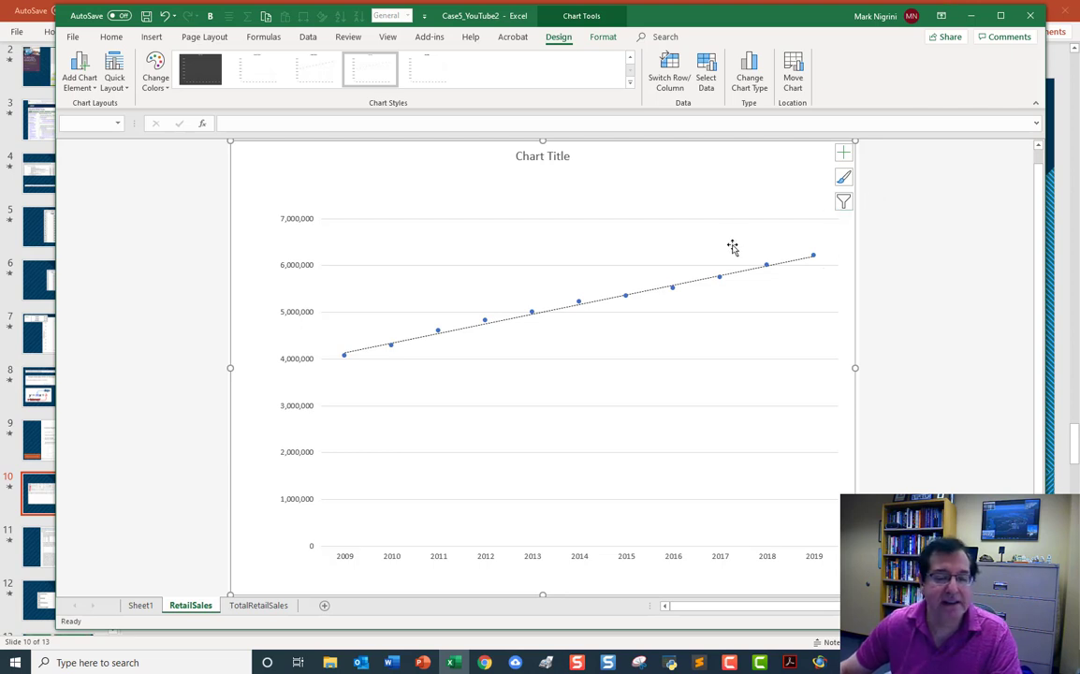
On TotalRetailSales, enter 2020 in A14 and begin a formula in D14
click(260, 605)
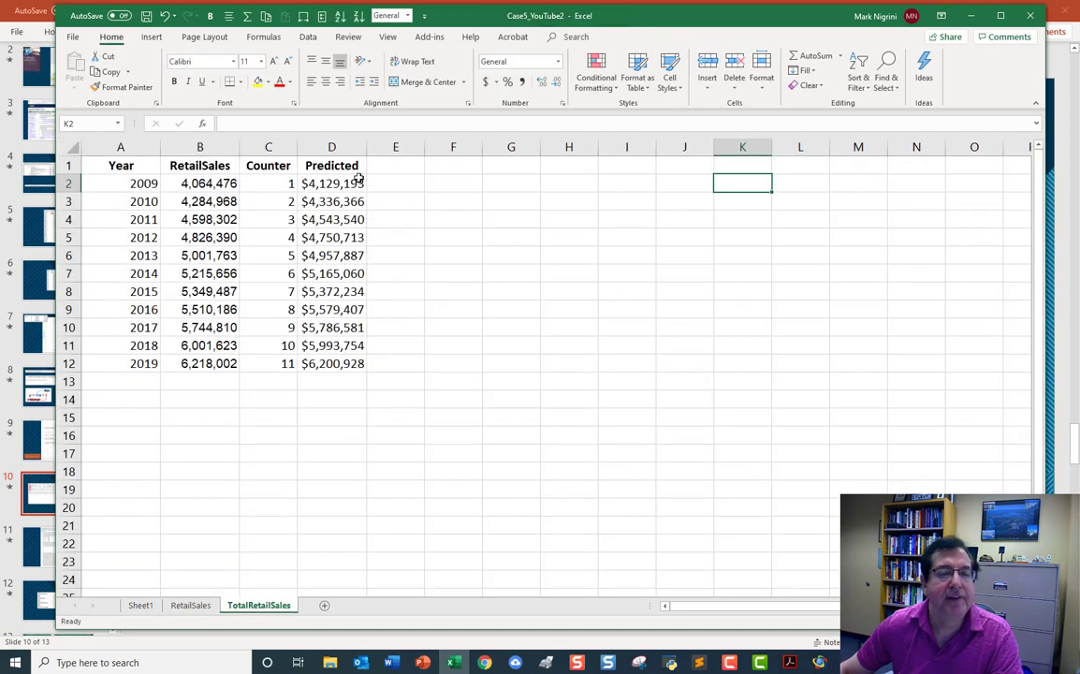
click(118, 400)
text(2020)
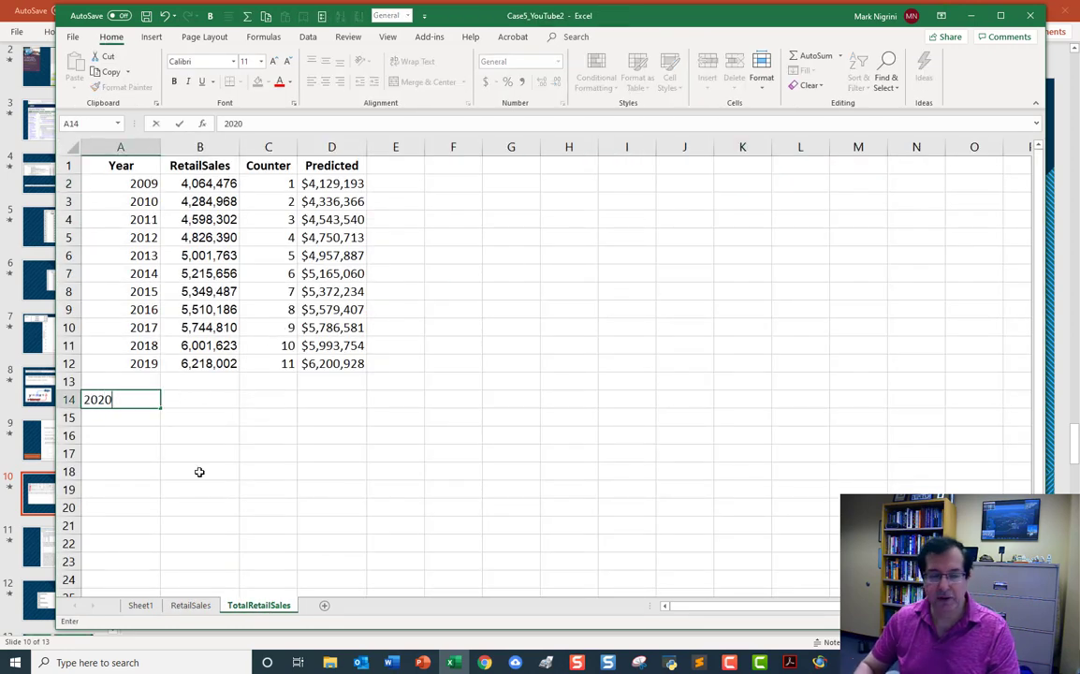
key(Tab)
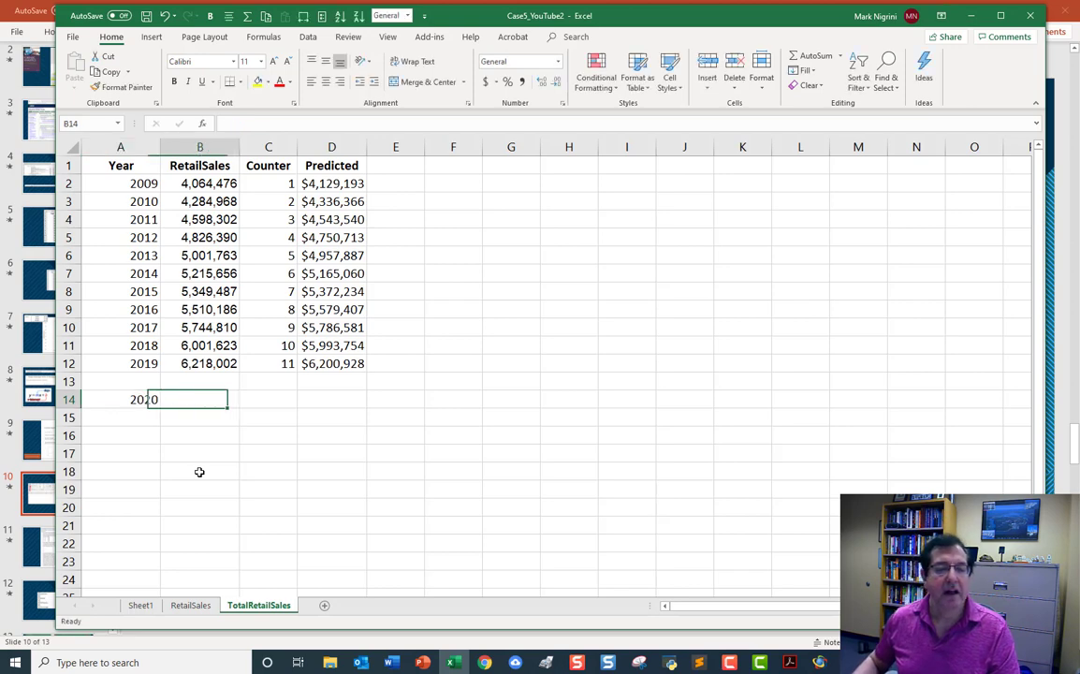
key(Tab)
key(Tab)
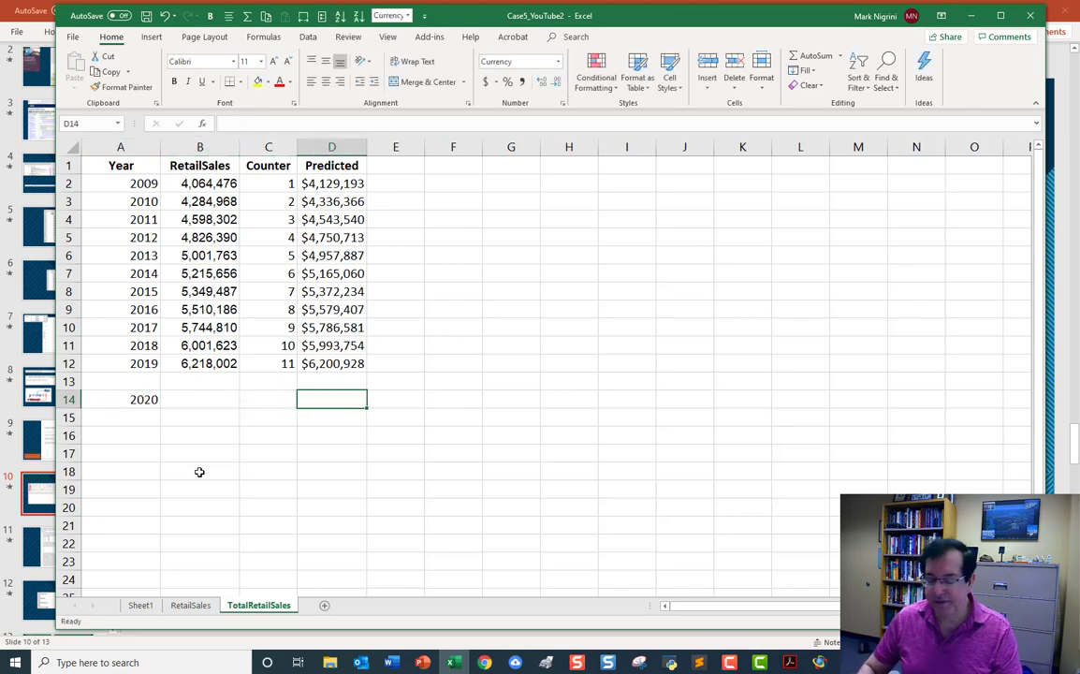
text(=)
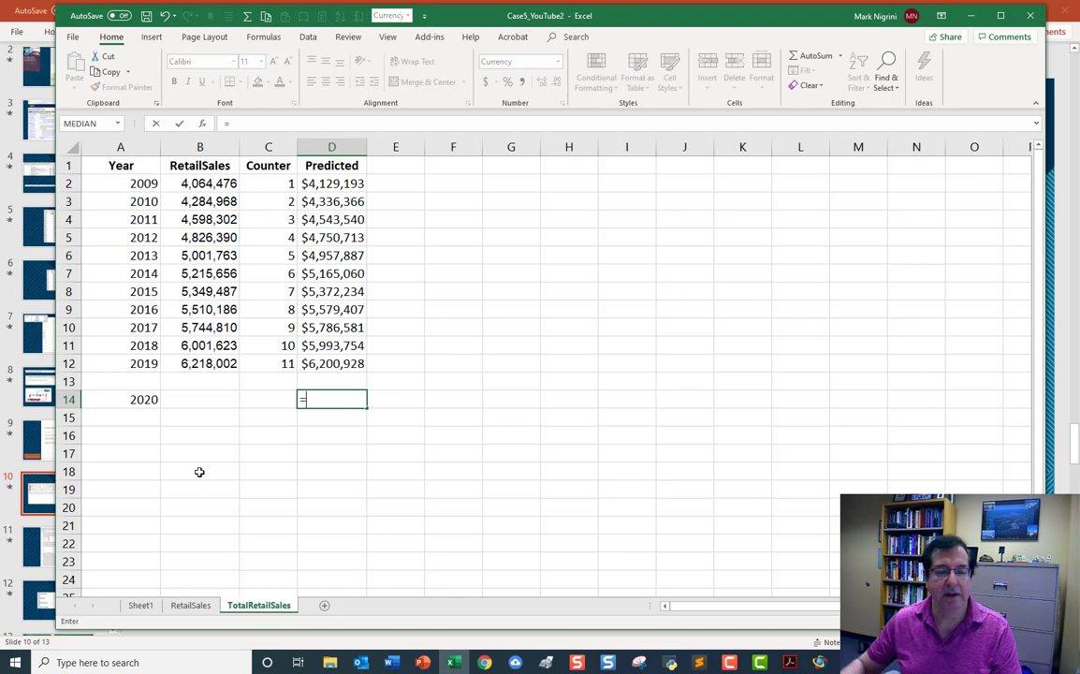
Complete D14 as Sheet1 intercept B17 plus slope B18 times 12, predicting $6,408,102
click(148, 608)
click(133, 367)
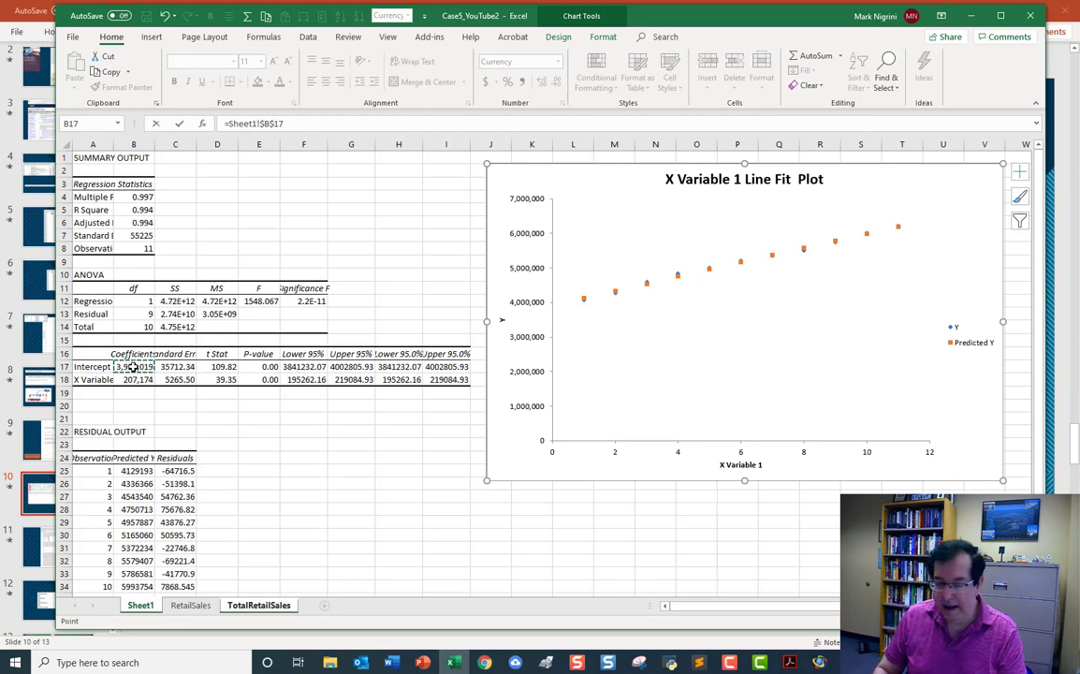
text(*)
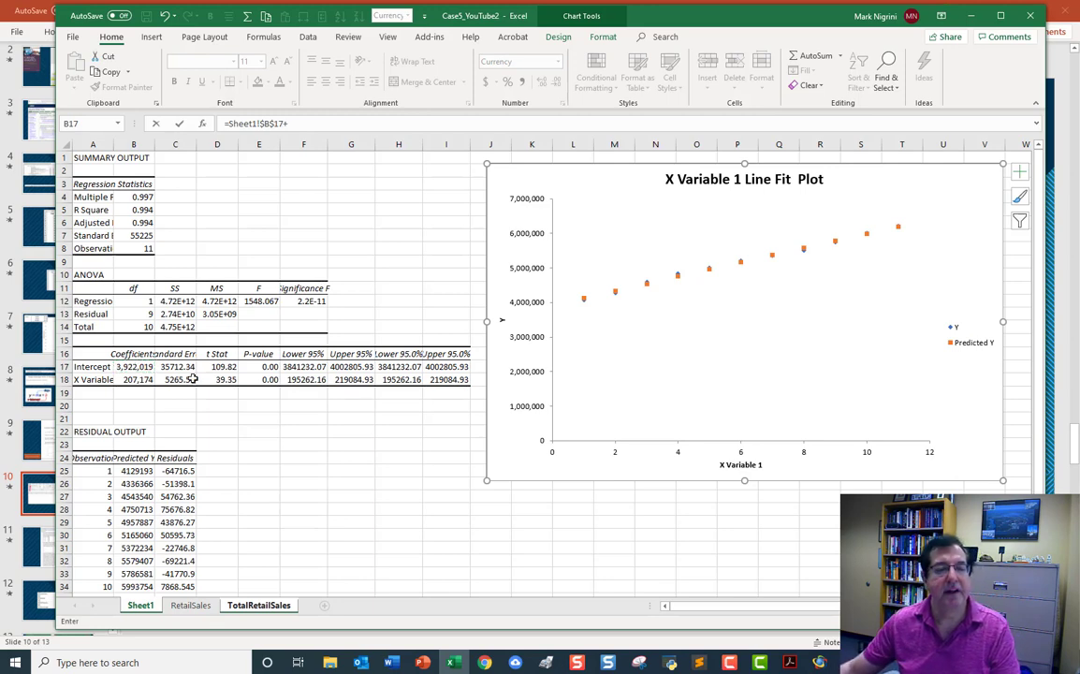
click(137, 380)
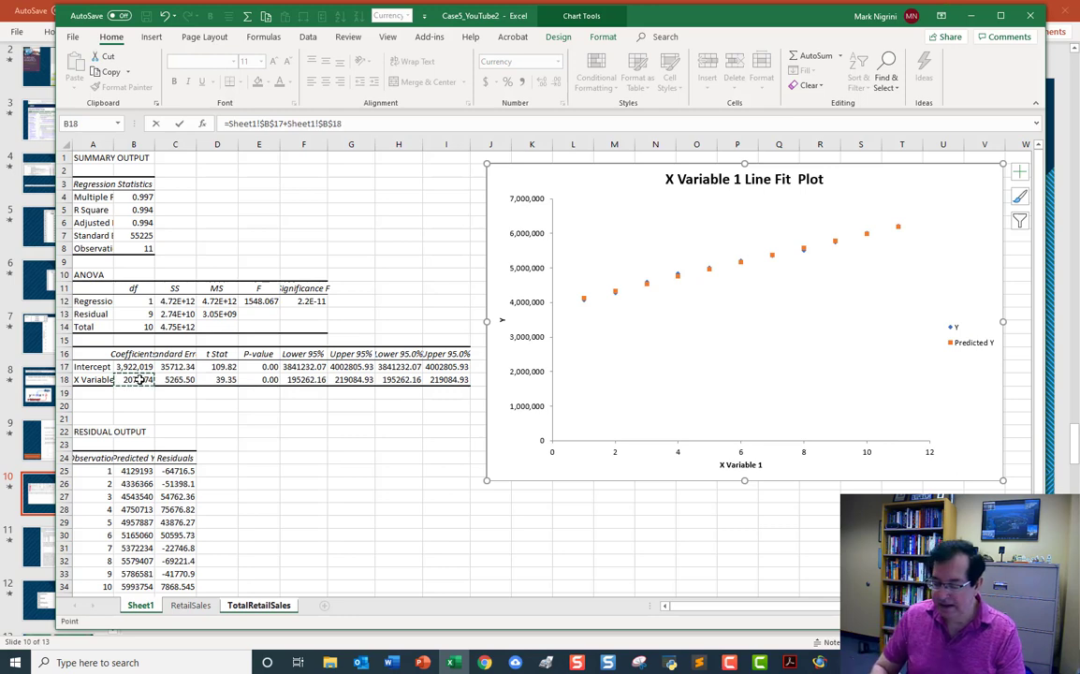
text(*)
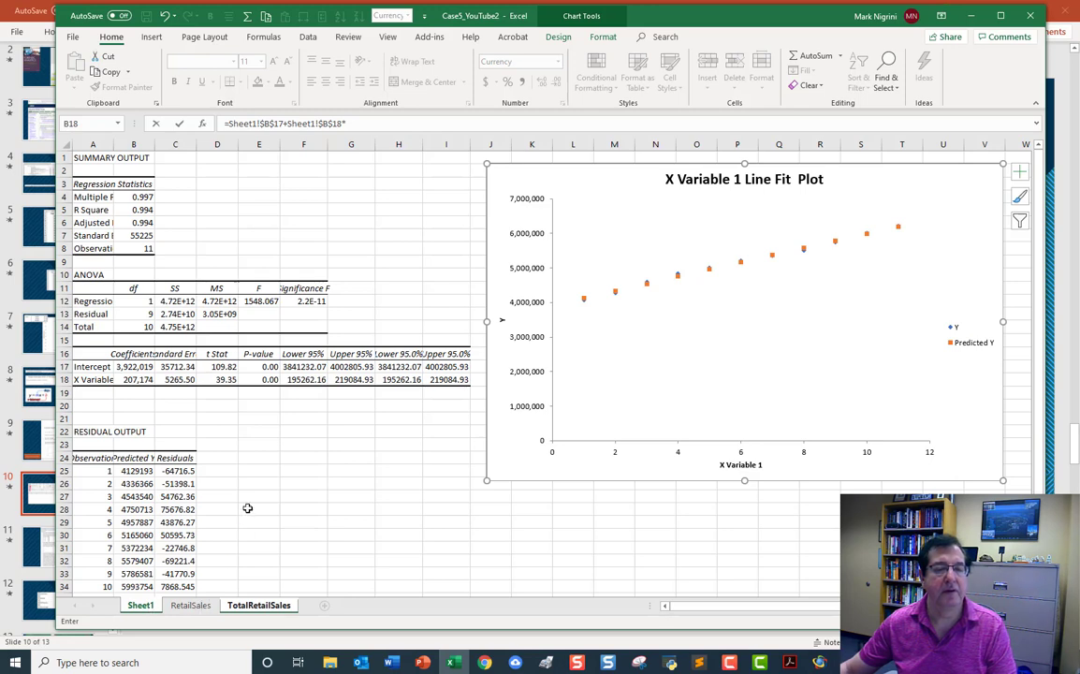
text(12)
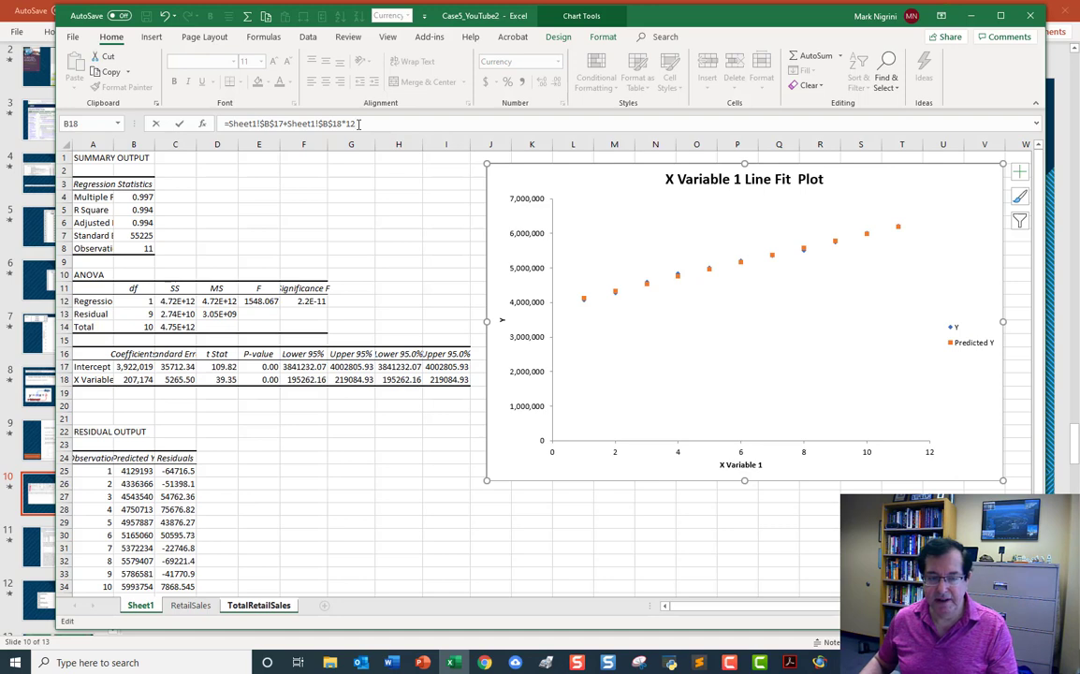
key(Return)
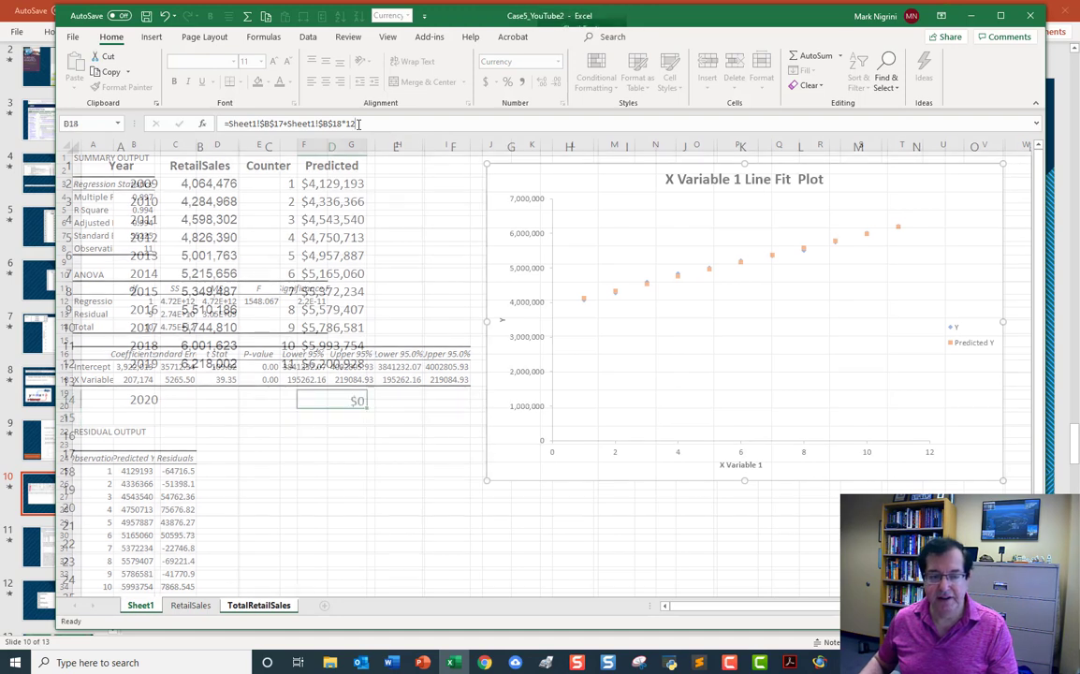
Enter the 2020 counter value 12 in C14 and review D14's prediction formula
click(286, 360)
click(275, 400)
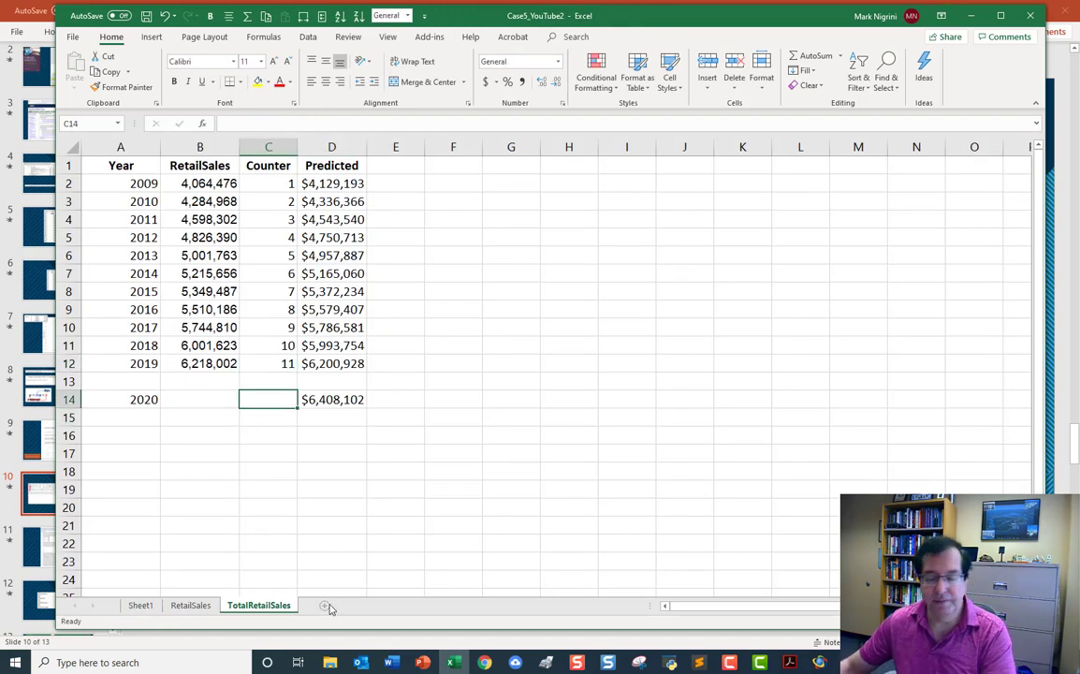
text(12)
key(Return)
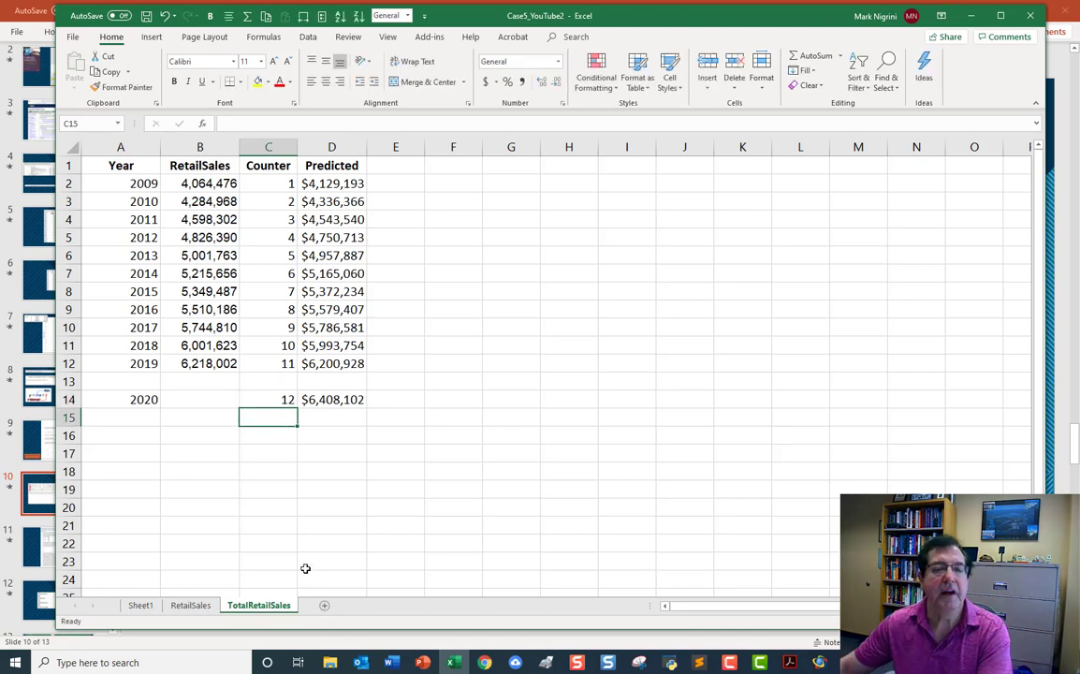
click(329, 401)
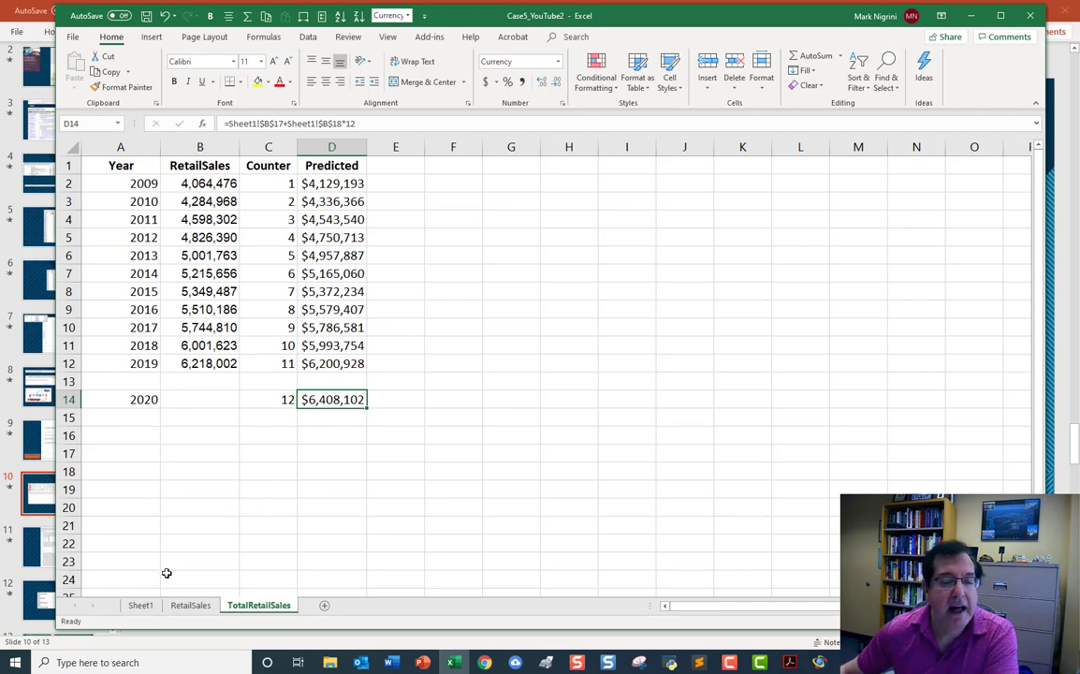
click(423, 662)
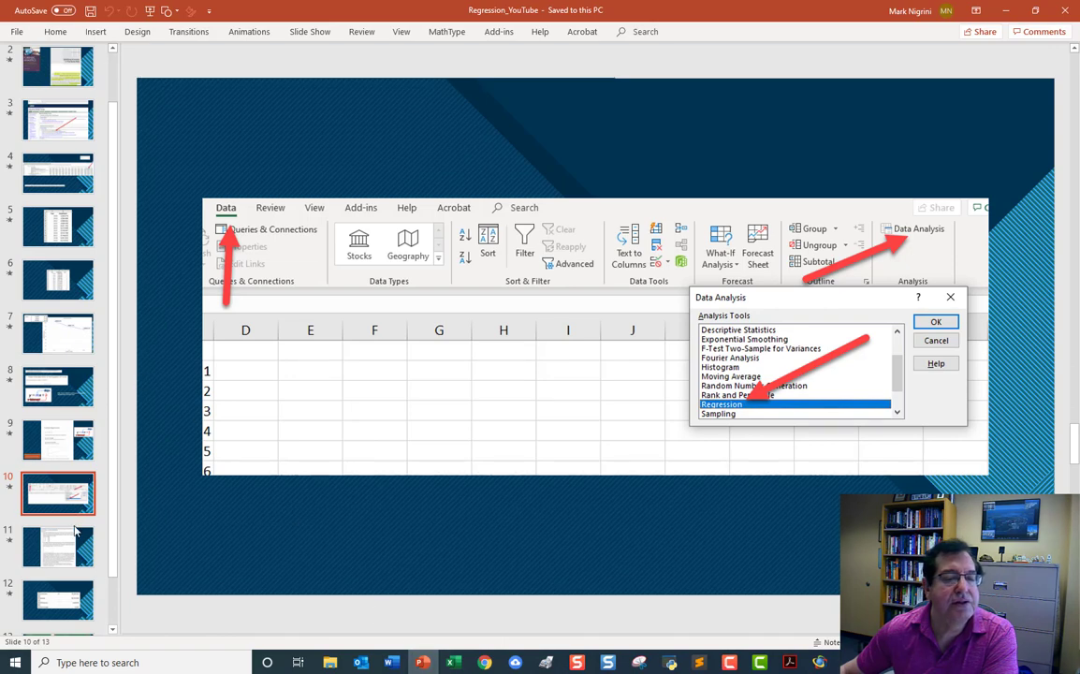
Display slide 4's 2020 monthly retail sales table with its 6,255,046 cumulative total
click(64, 182)
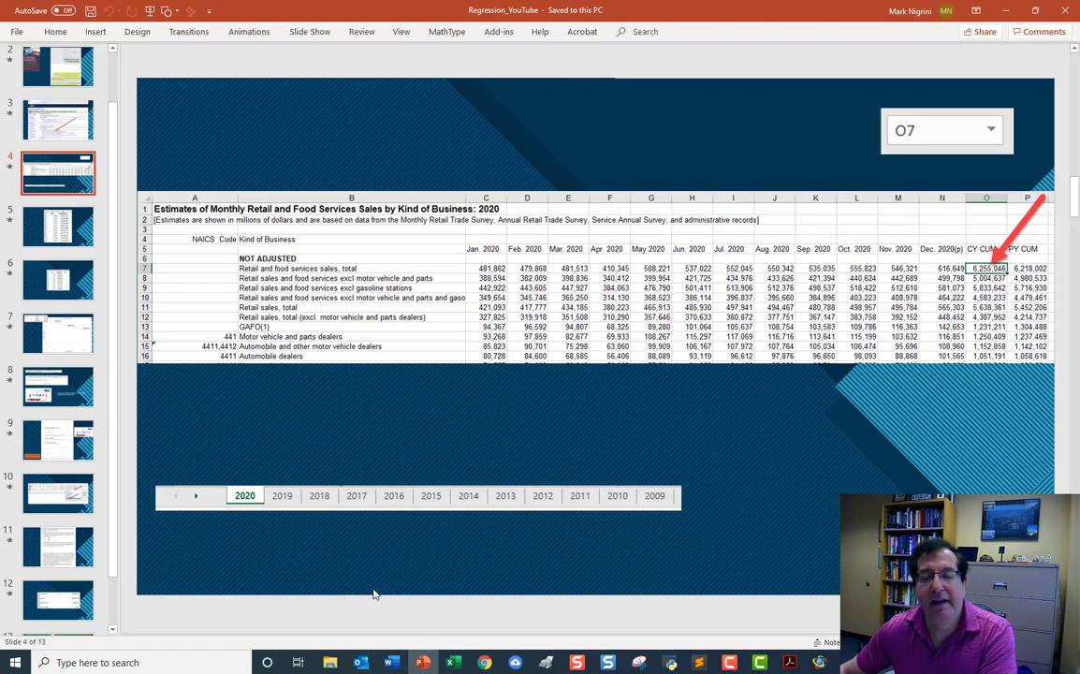
Enter the actual 2020 sales of 6,266,046 in D16
click(452, 662)
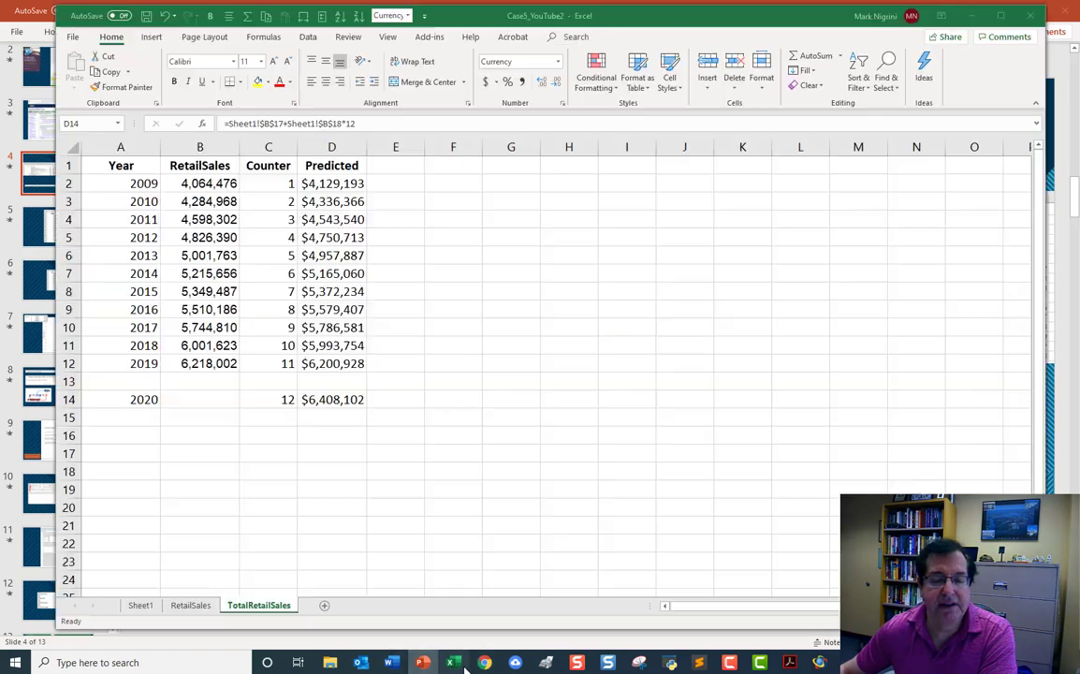
click(334, 436)
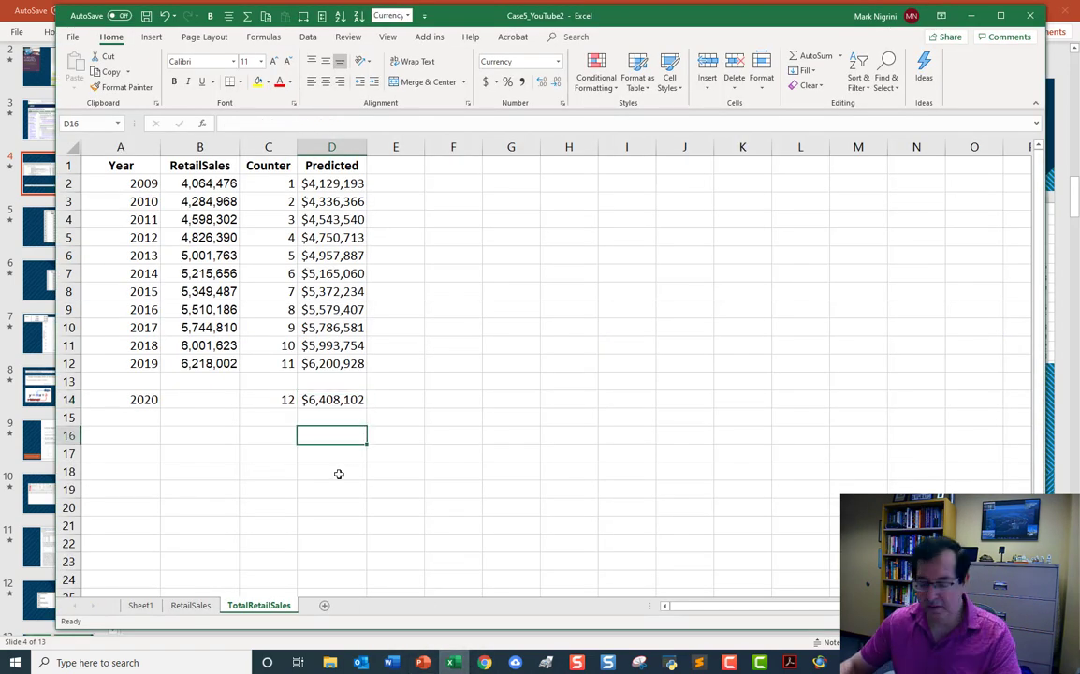
text(6)
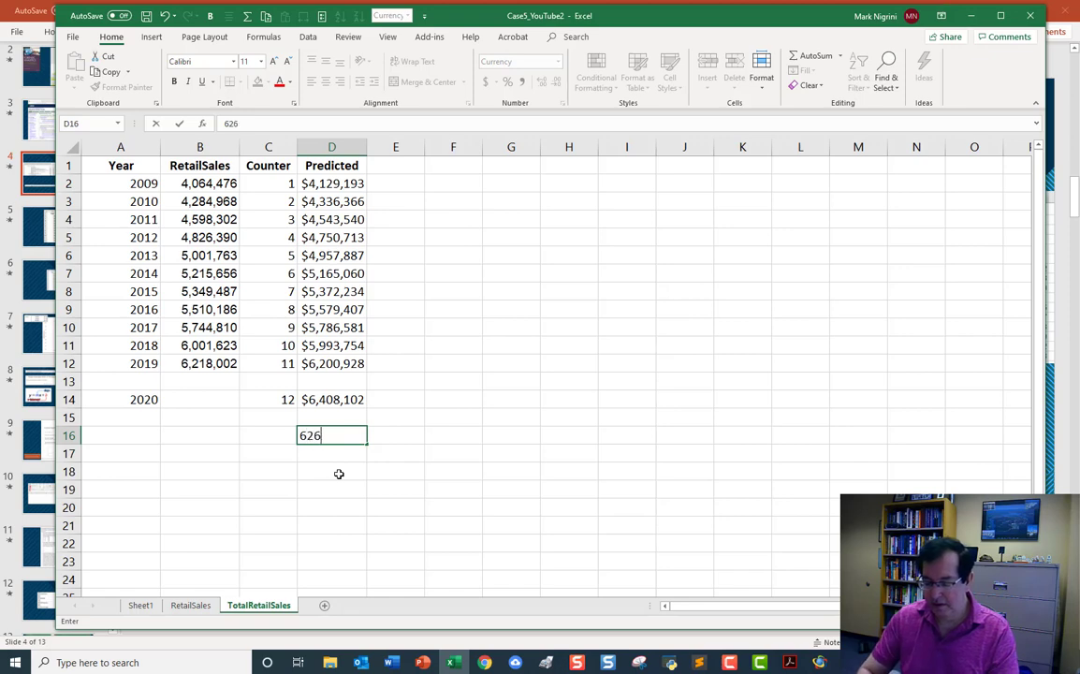
text(,266,046)
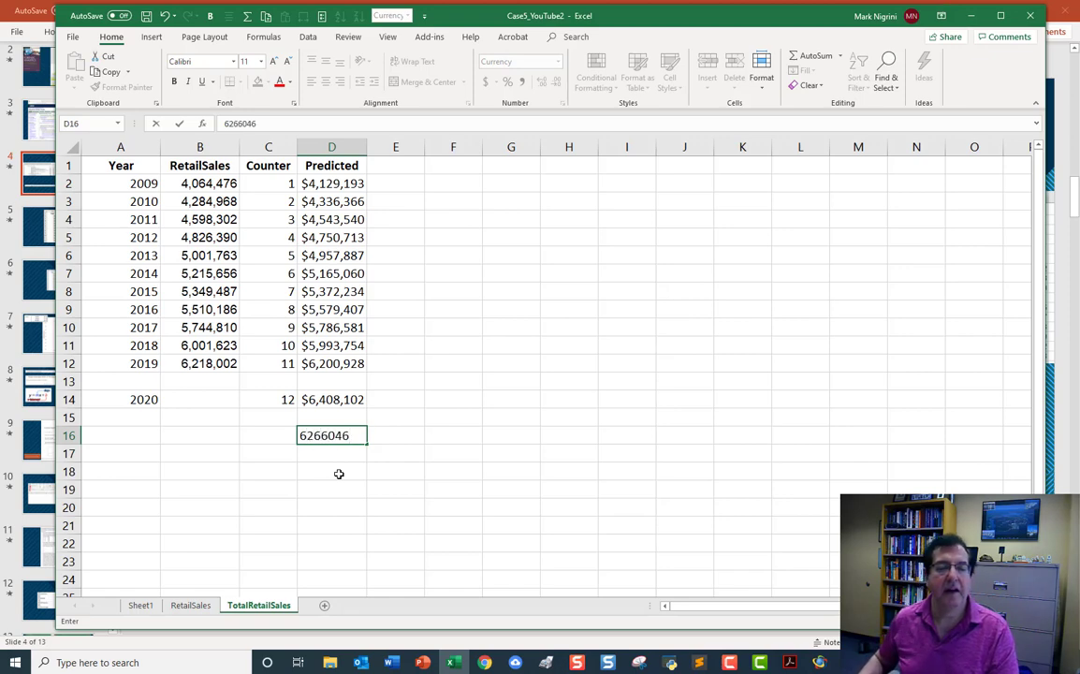
key(Return)
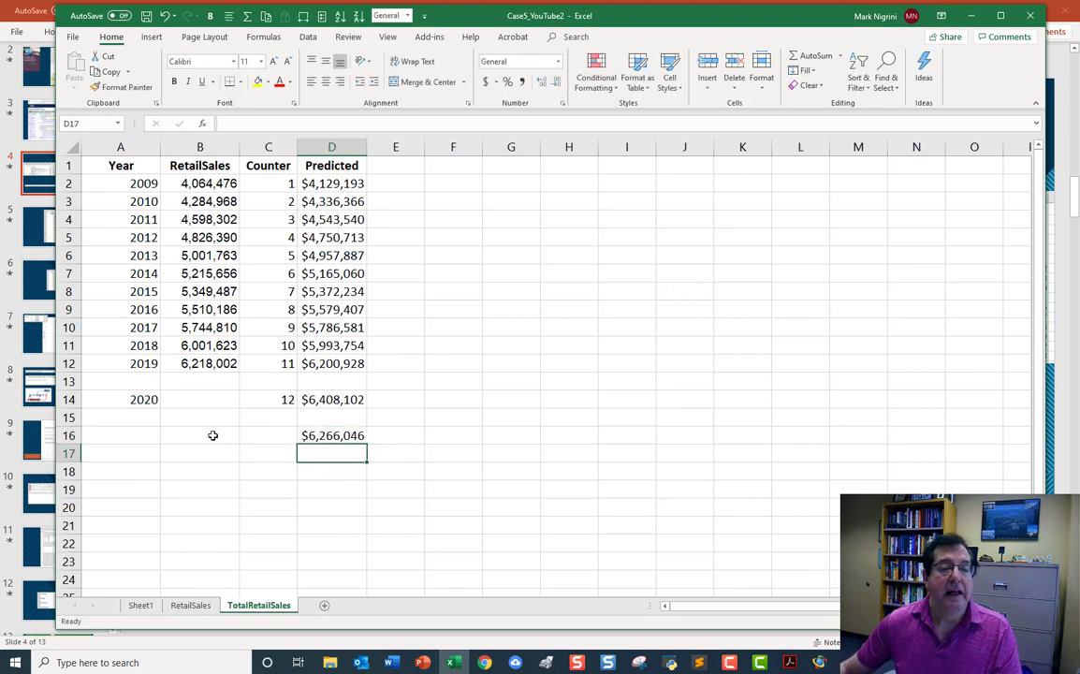
Label E14 'Predicted' and E16 'Actual', then move to D18
click(416, 403)
text(Predicted)
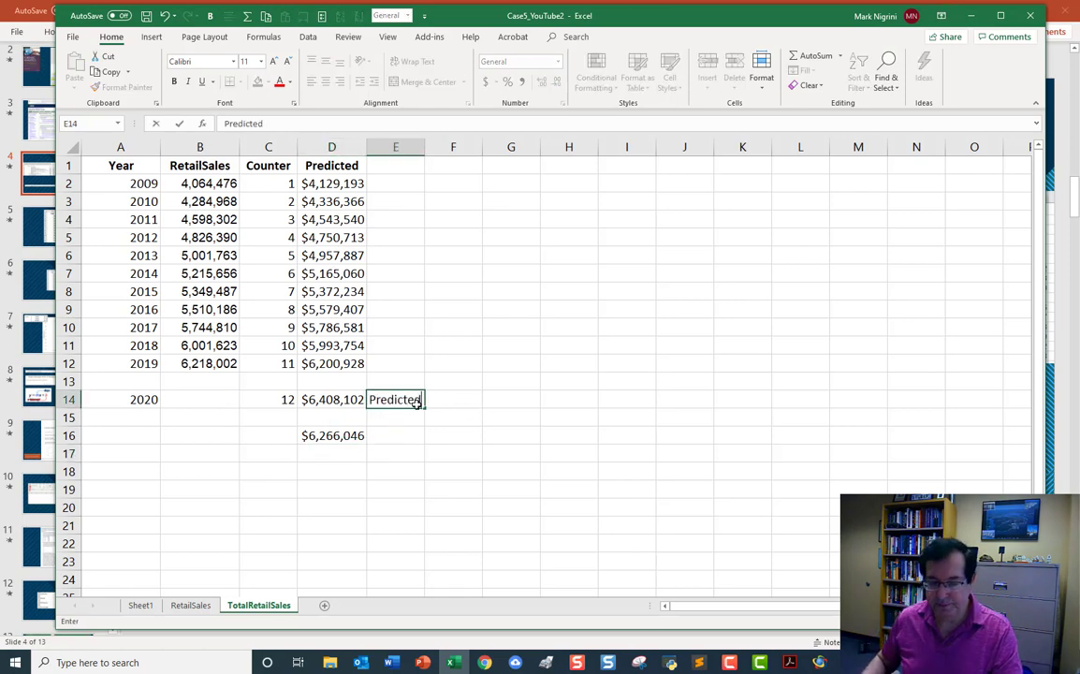
key(Return)
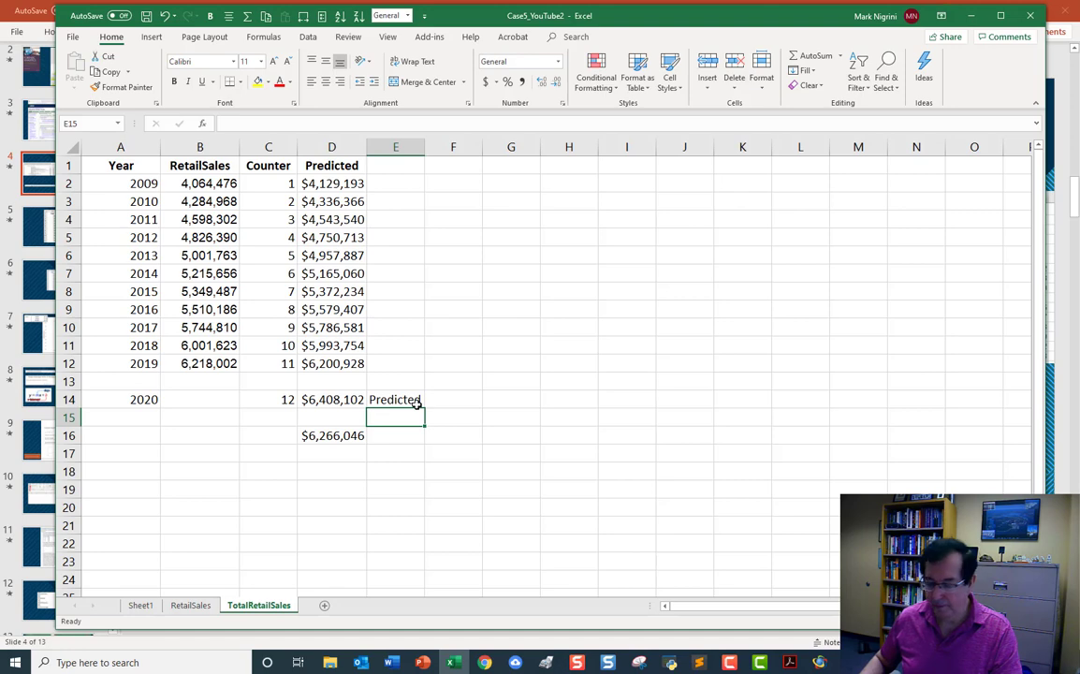
key(Down)
text(Acti)
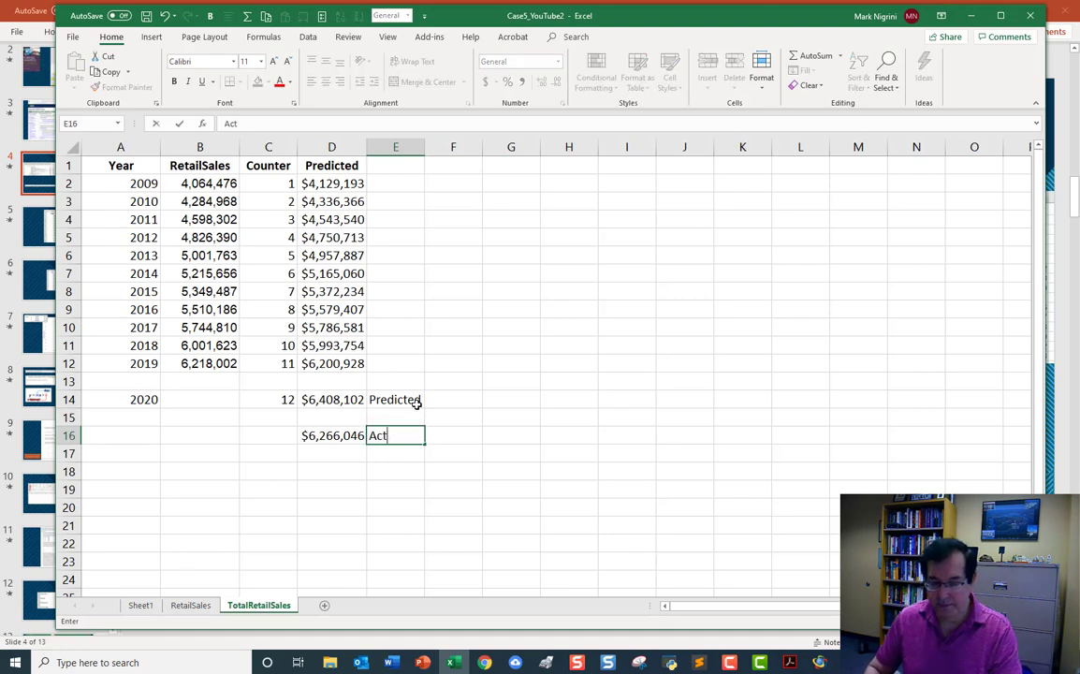
key(Return)
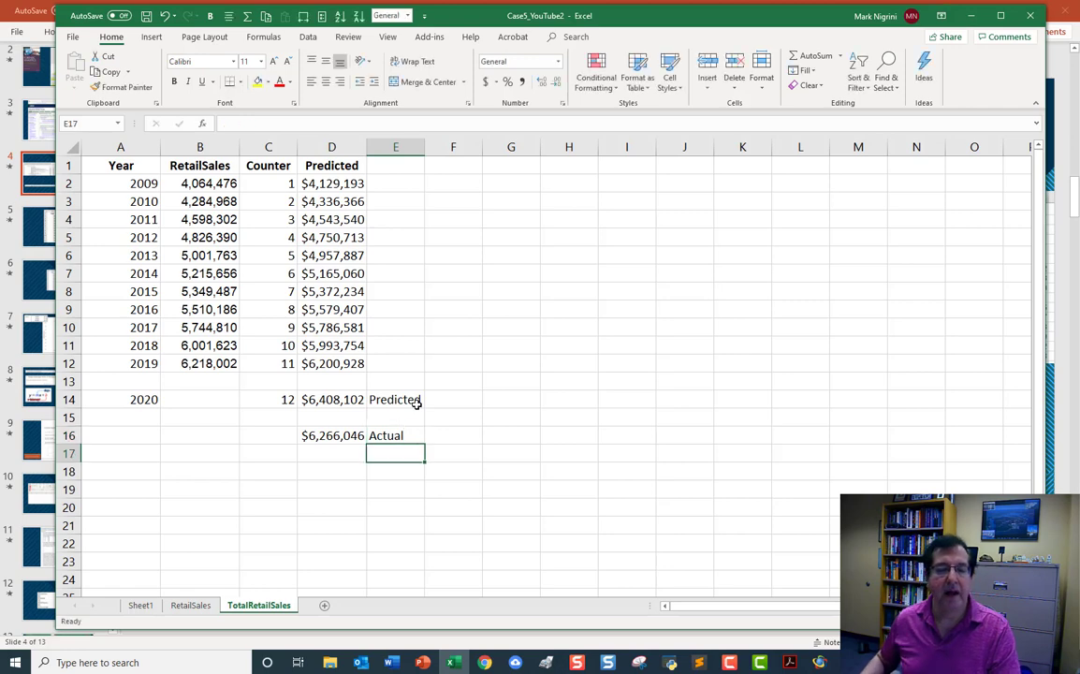
key(Down)
key(Left)
key(Left)
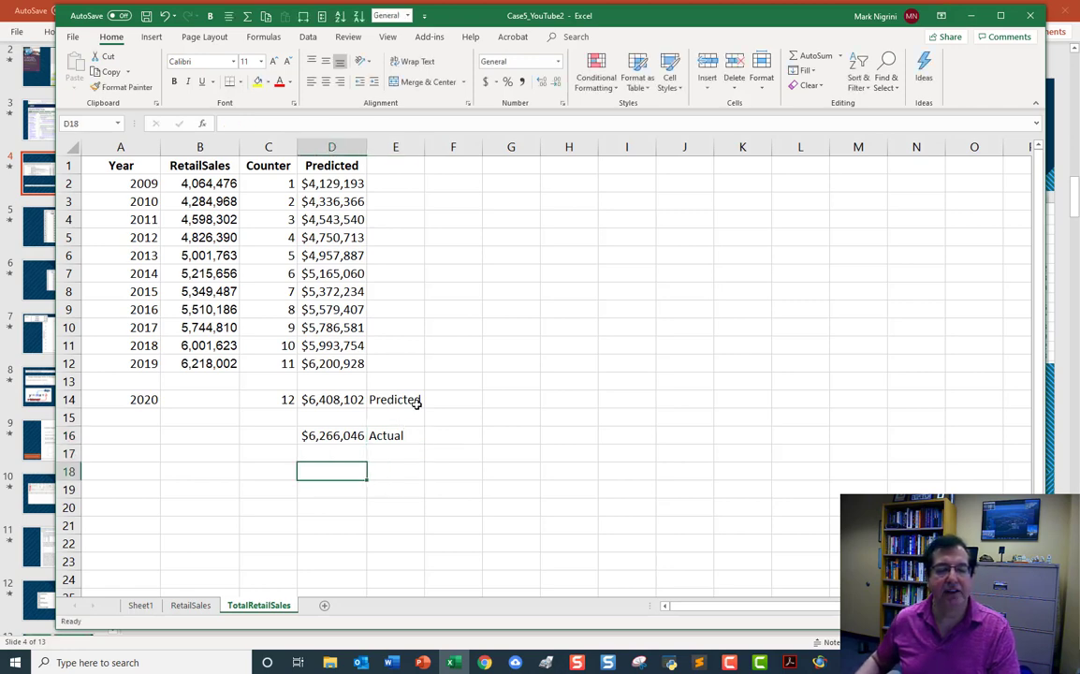
key(Right)
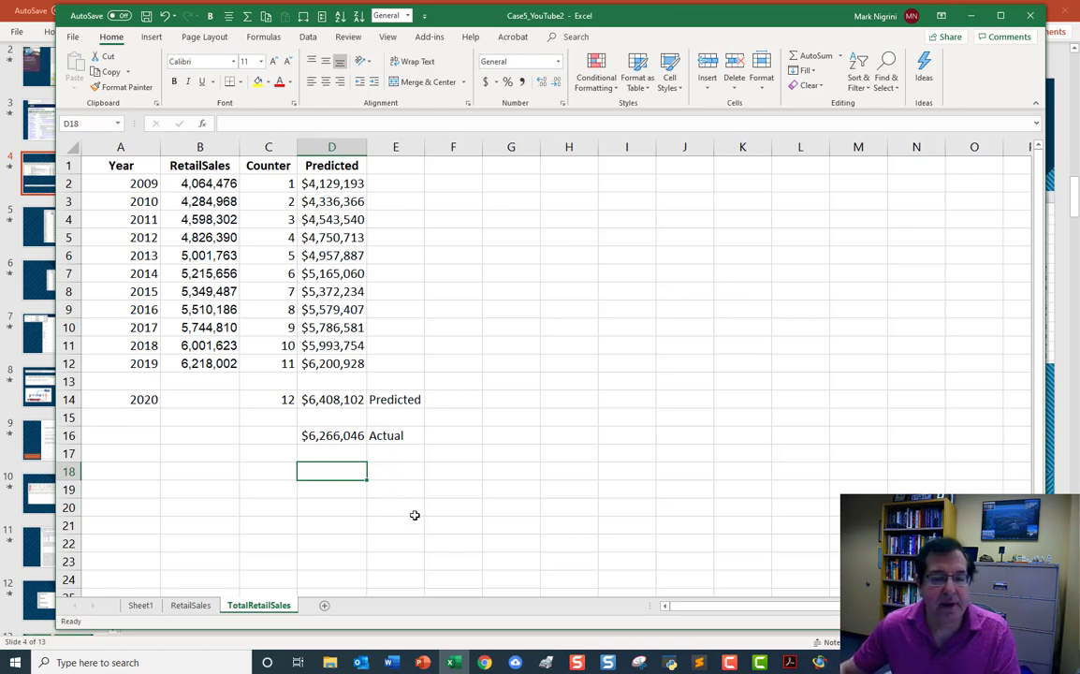
Calculate the difference =D16-D14 in D18 (-$142,056) and label it 'Difference'
text(=)
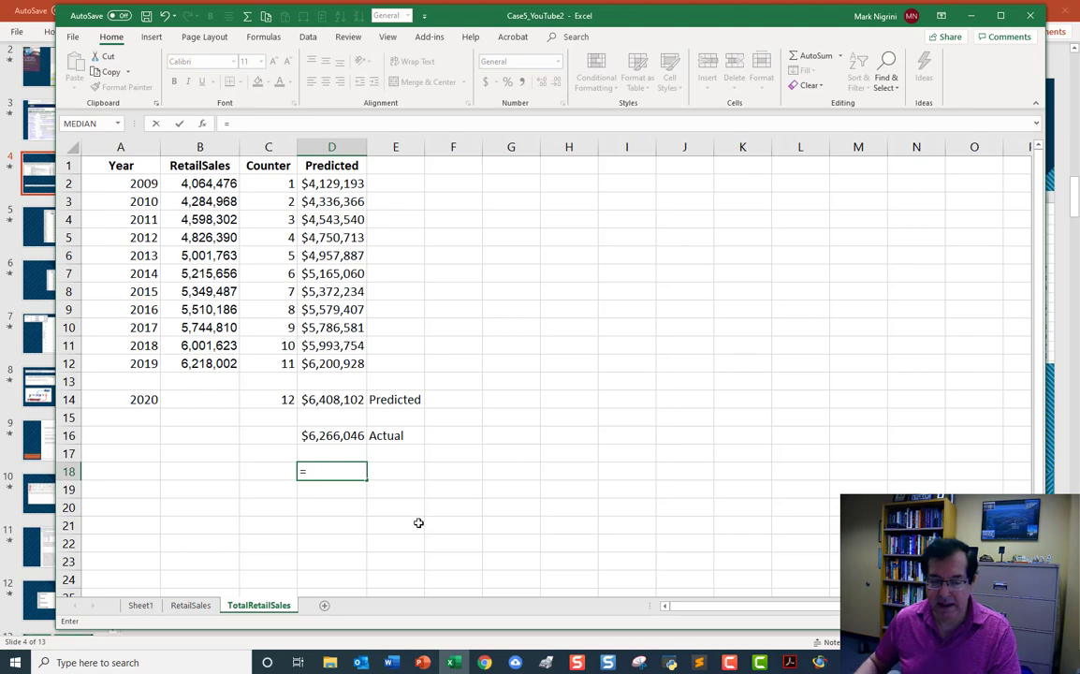
key(Up)
key(Up)
text(-)
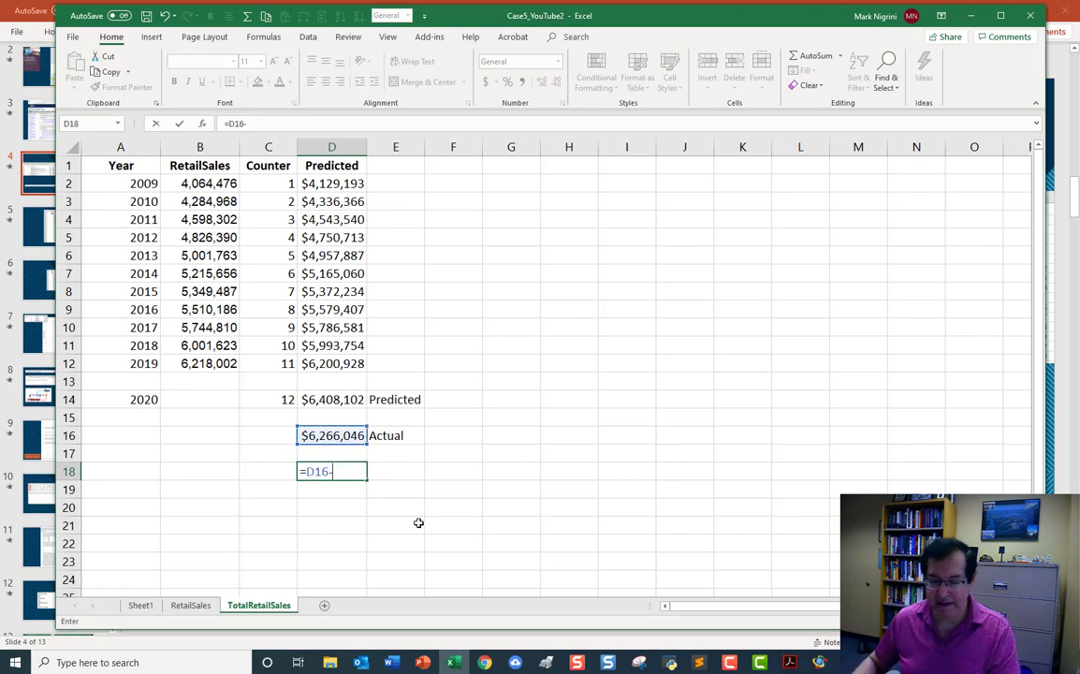
key(Up)
key(Up)
key(Up)
key(Up)
key(Return)
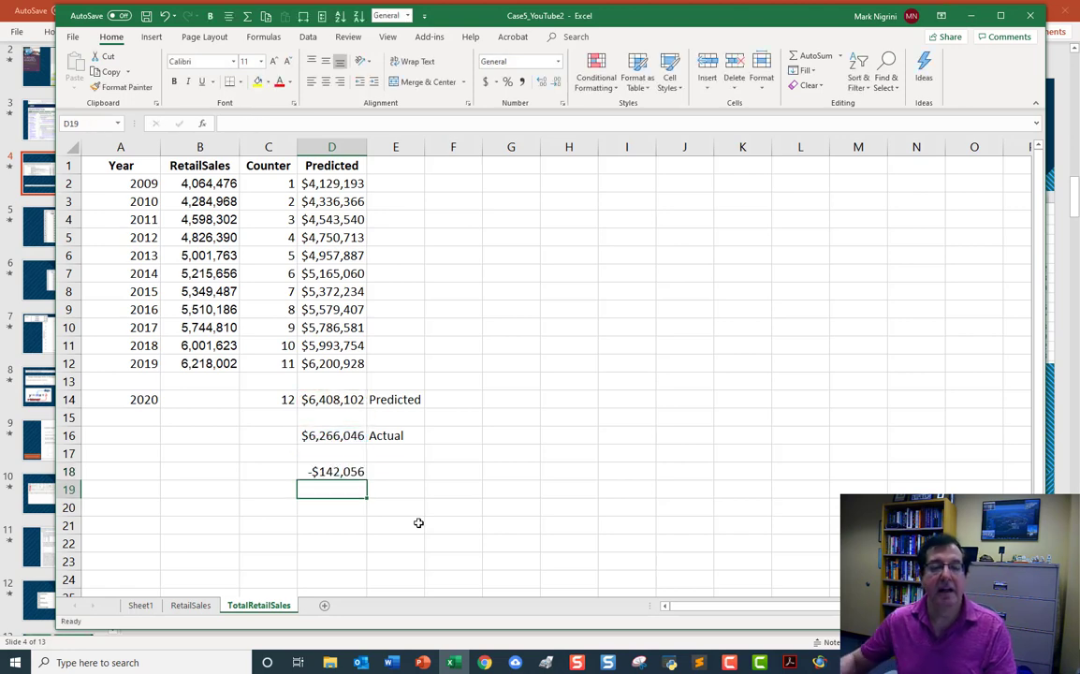
click(395, 471)
text(D)
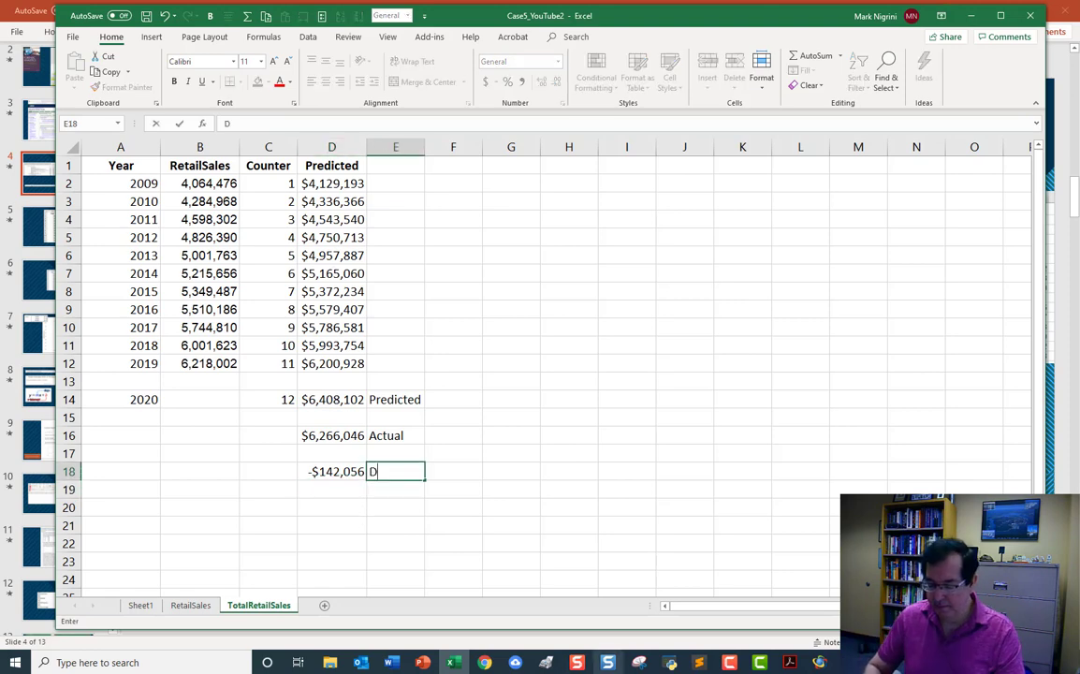
text(ifference)
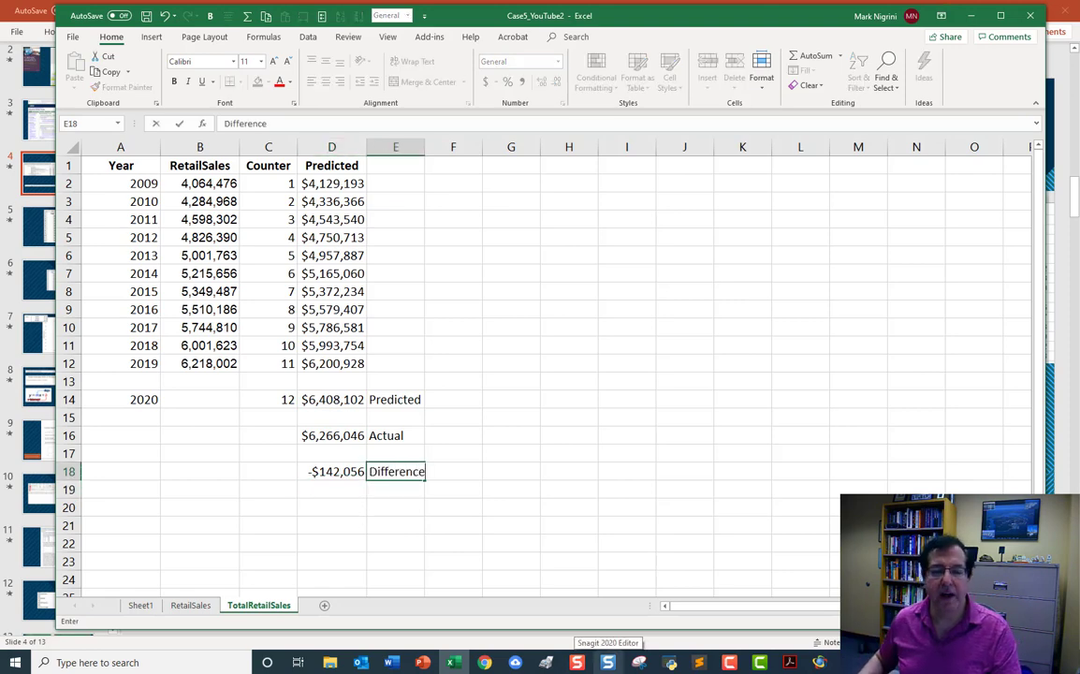
key(Return)
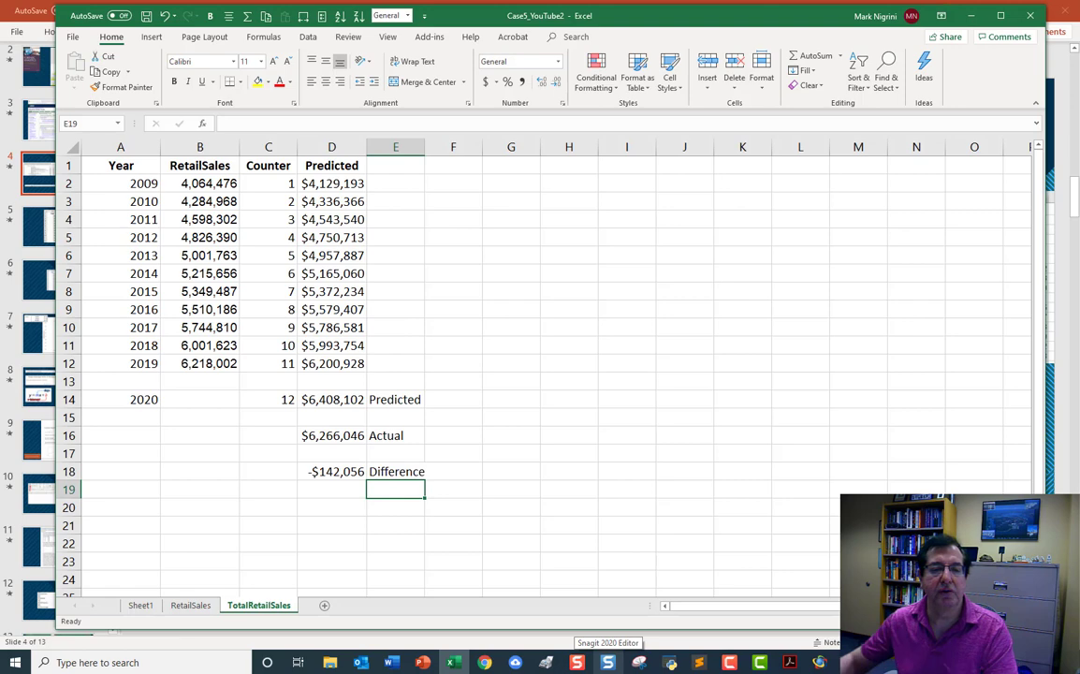
Enter =D18/D14 in D20 to get the shortfall ratio -0.022168
click(345, 506)
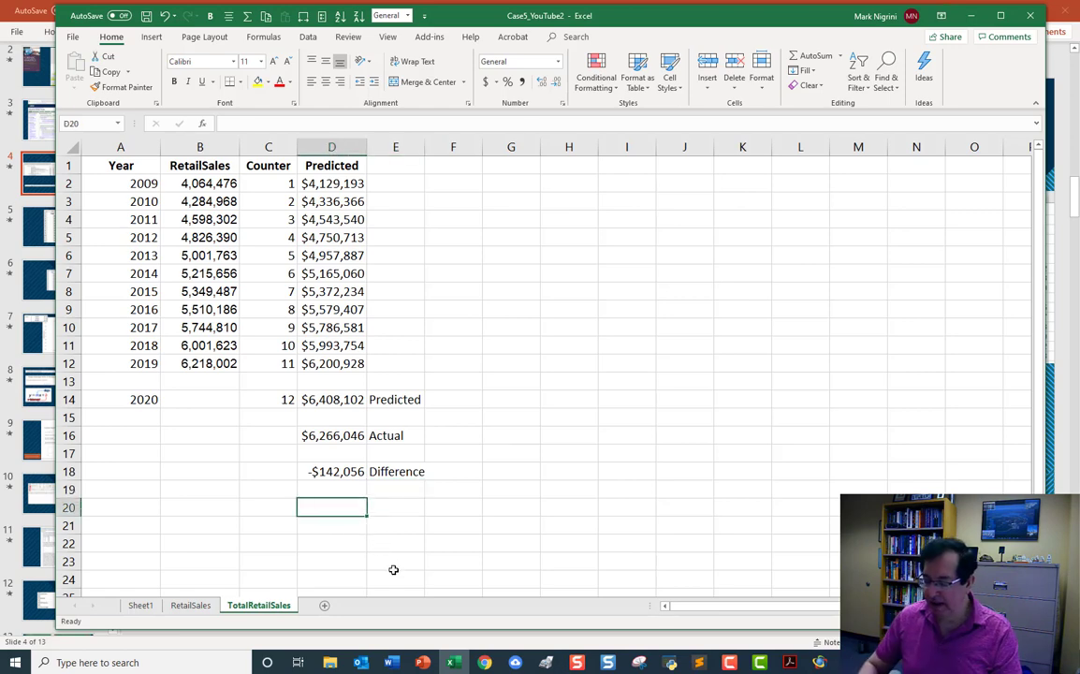
text(=)
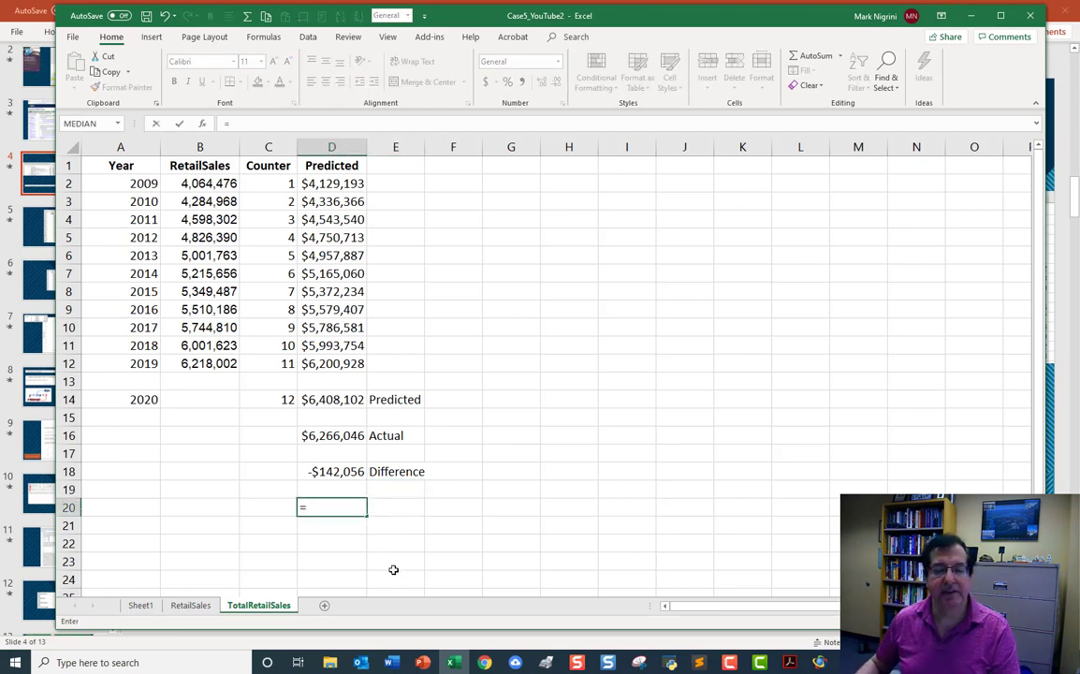
text(D18/)
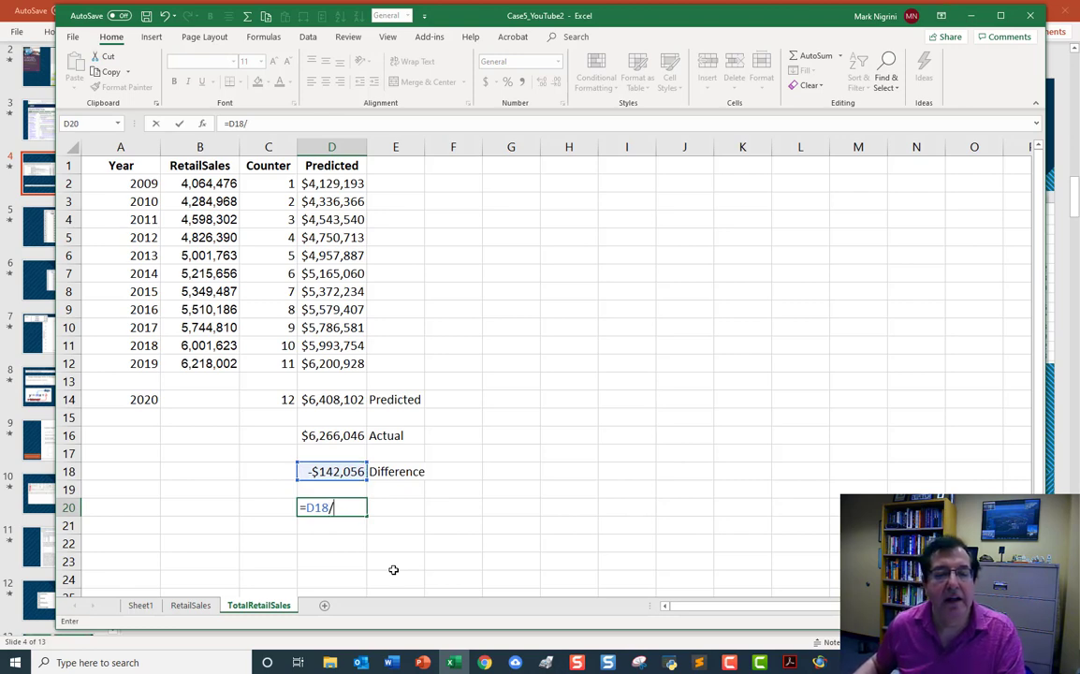
key(Up)
key(Up)
key(Up)
key(Up)
key(Up)
key(Up)
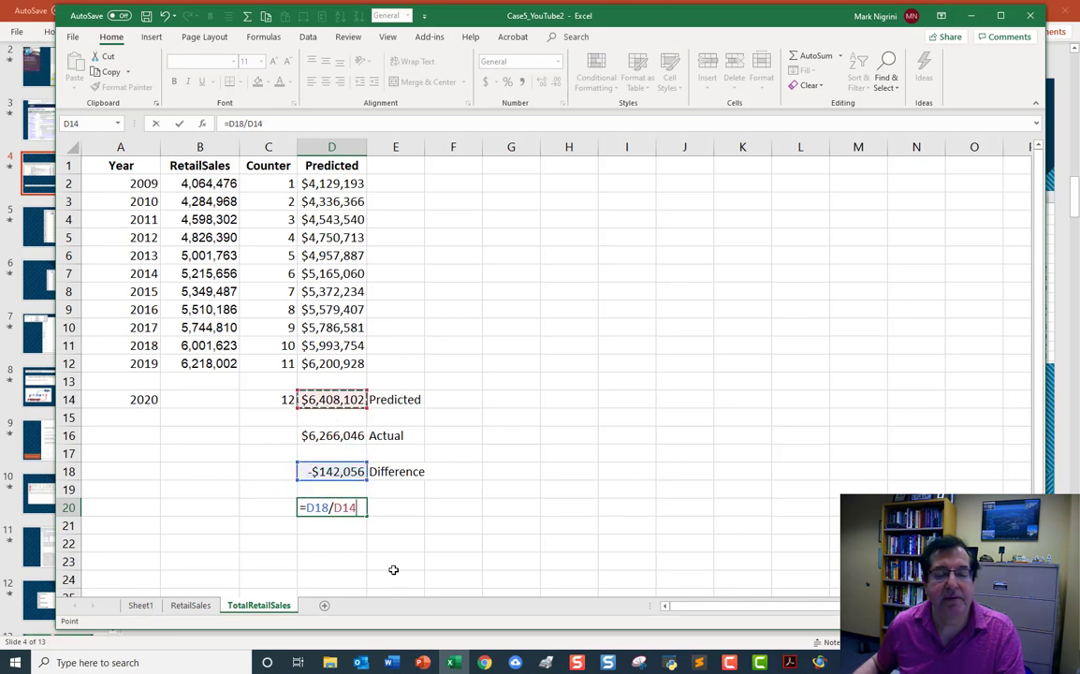
key(Return)
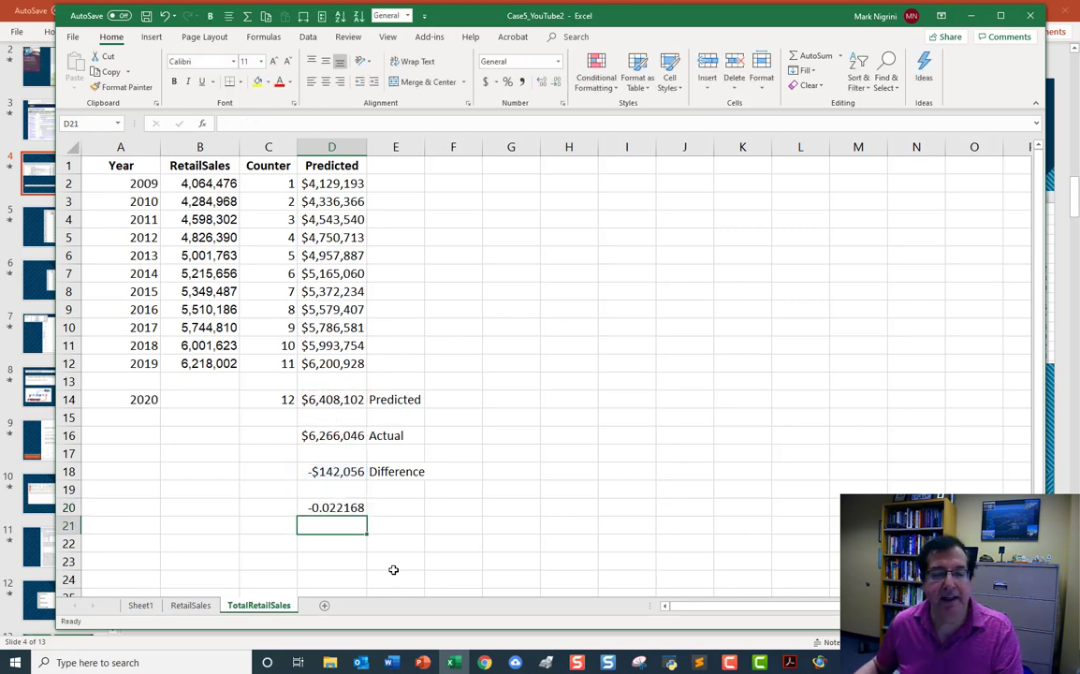
Format D20 as a percentage so it reads -2.22%
click(344, 507)
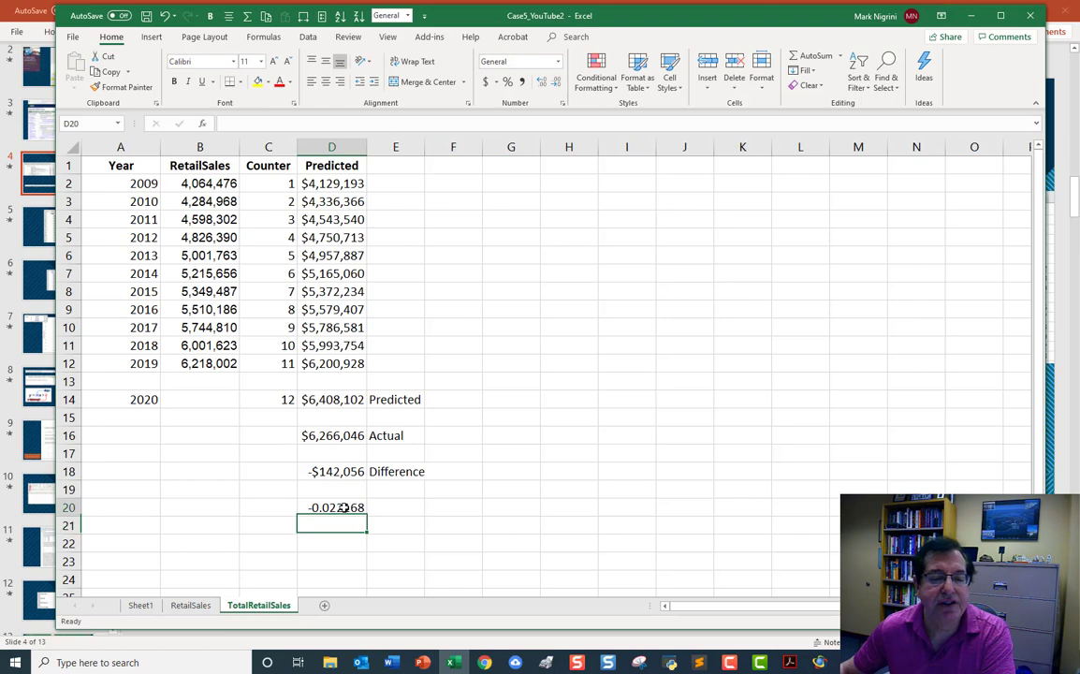
right_click(347, 506)
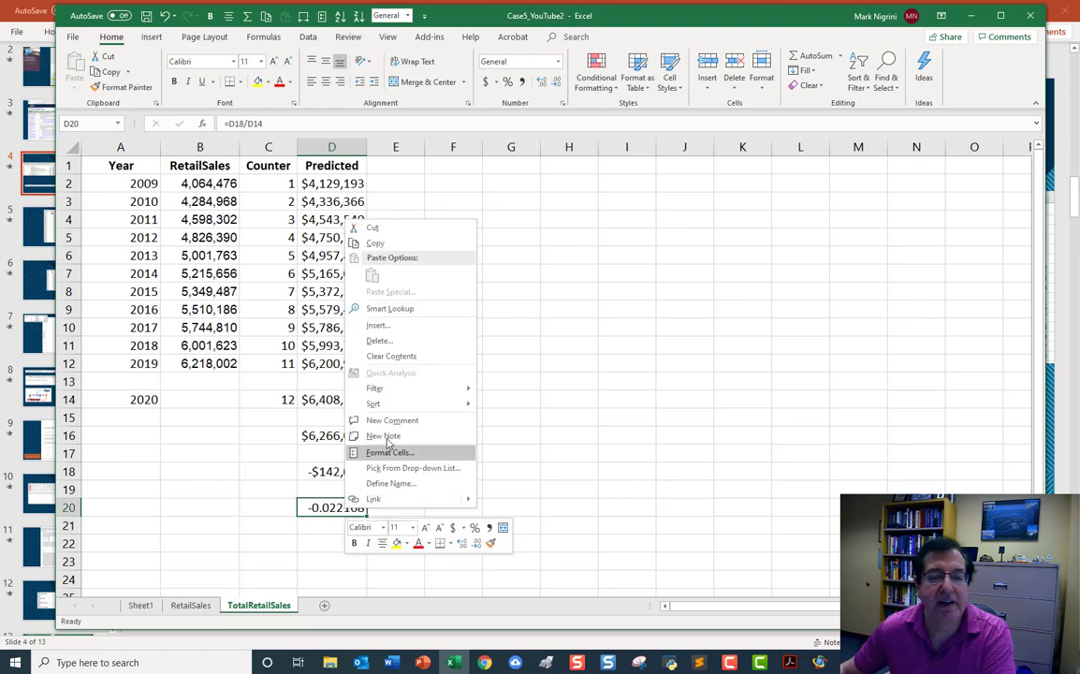
click(422, 454)
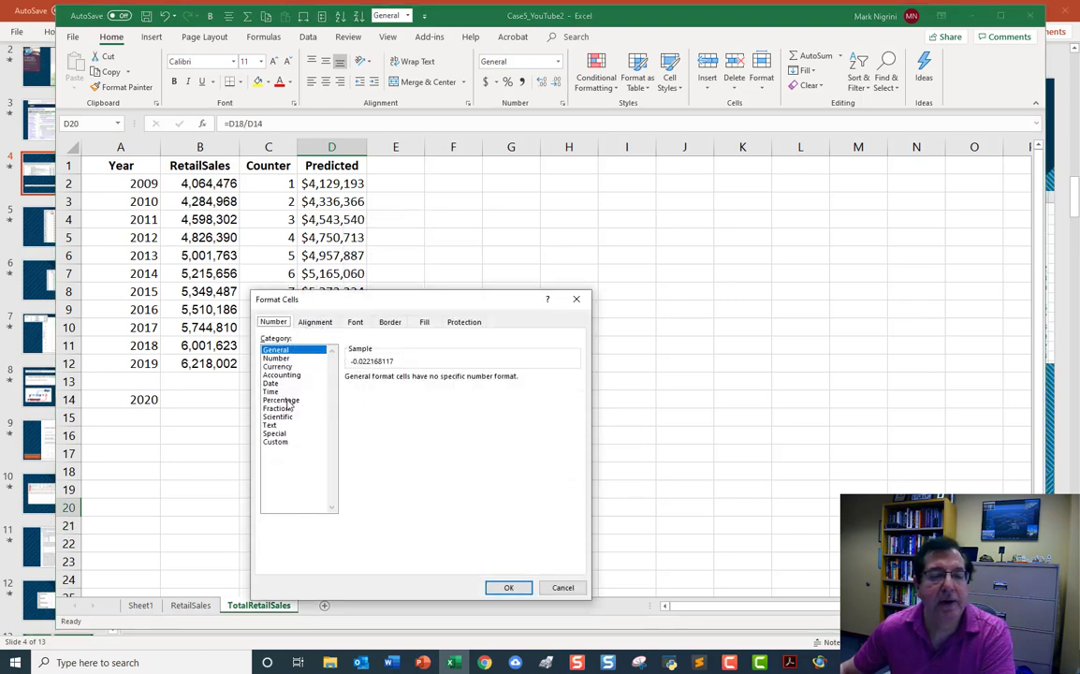
click(283, 399)
click(498, 587)
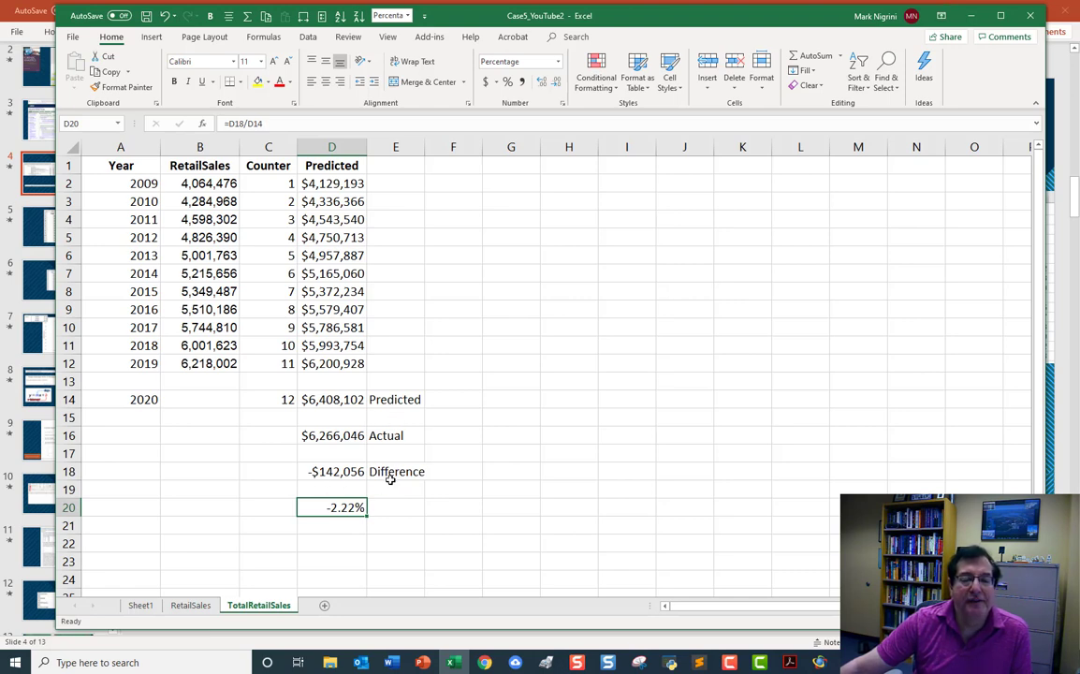
Label E20 'Percentage' and return to the PowerPoint slides
click(411, 509)
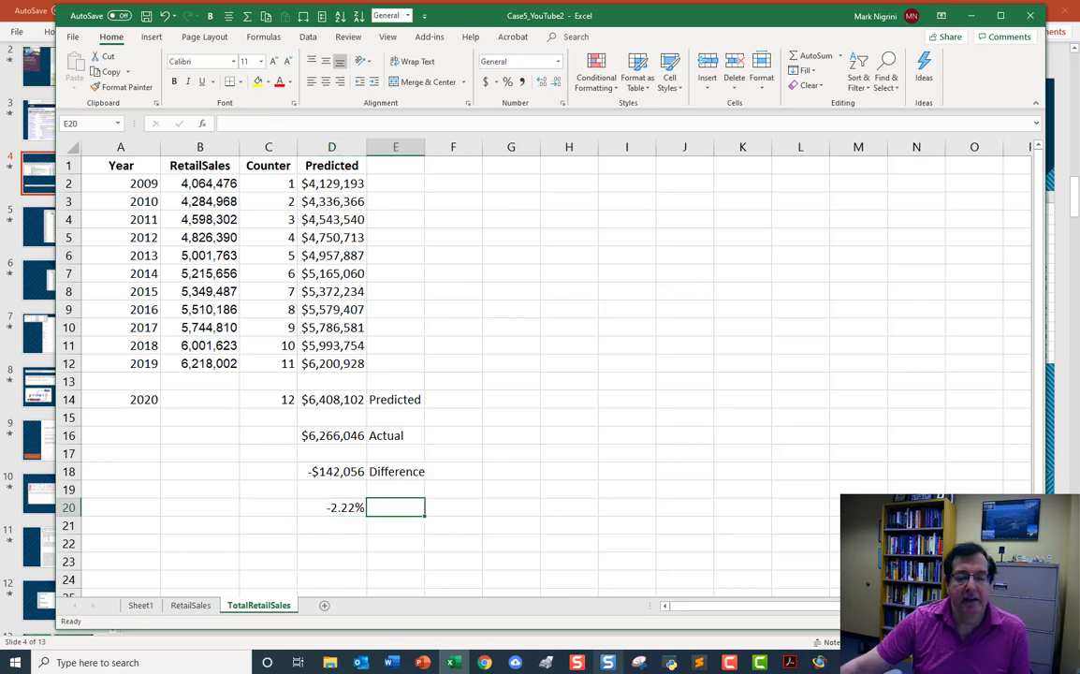
text(Percen)
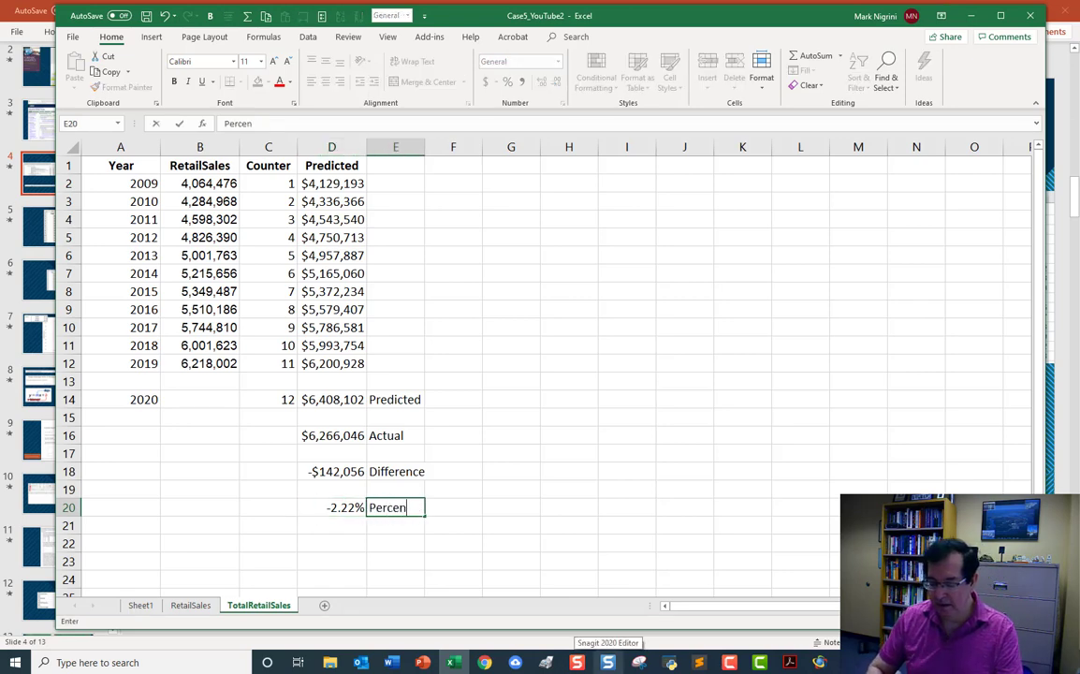
text(tage)
key(Return)
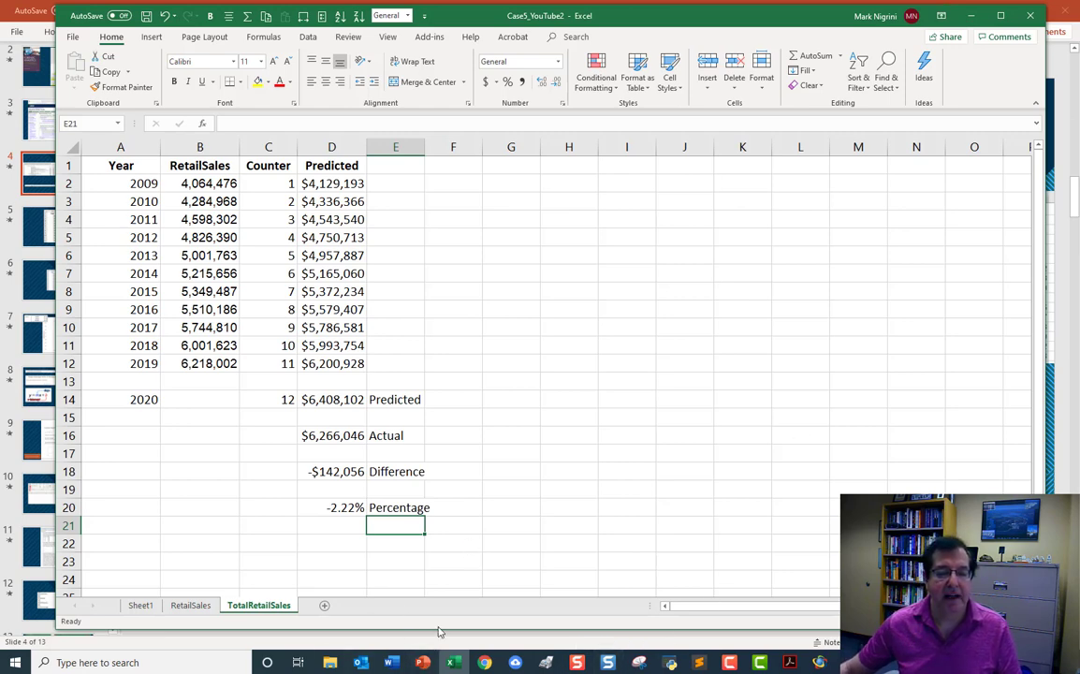
click(426, 661)
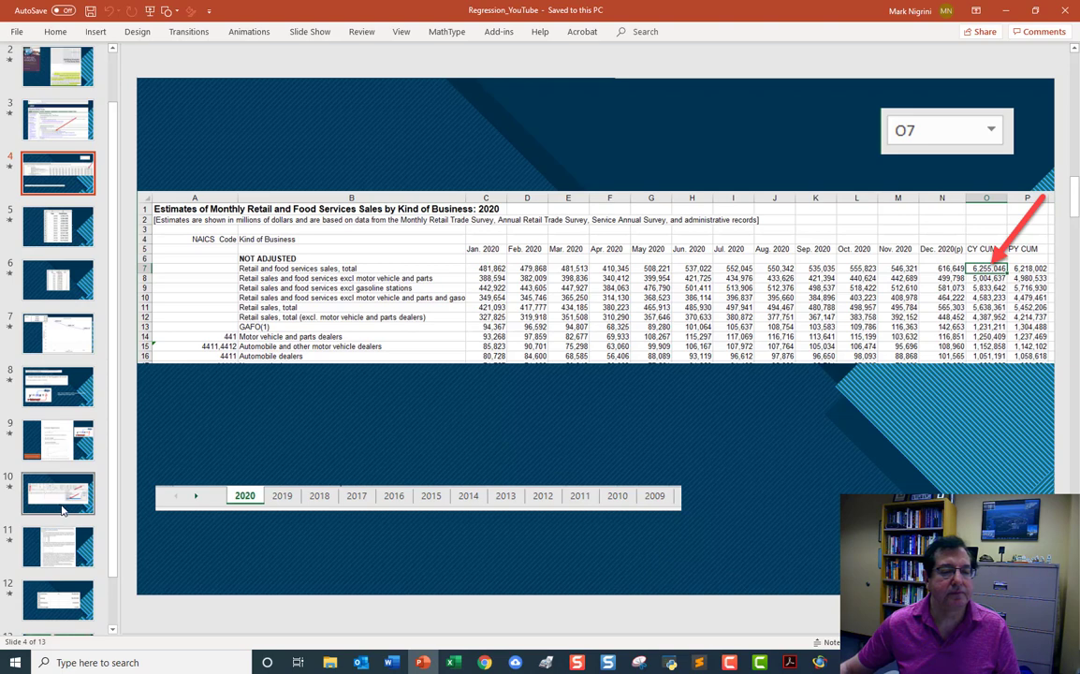
scroll(56, 421, down, 1)
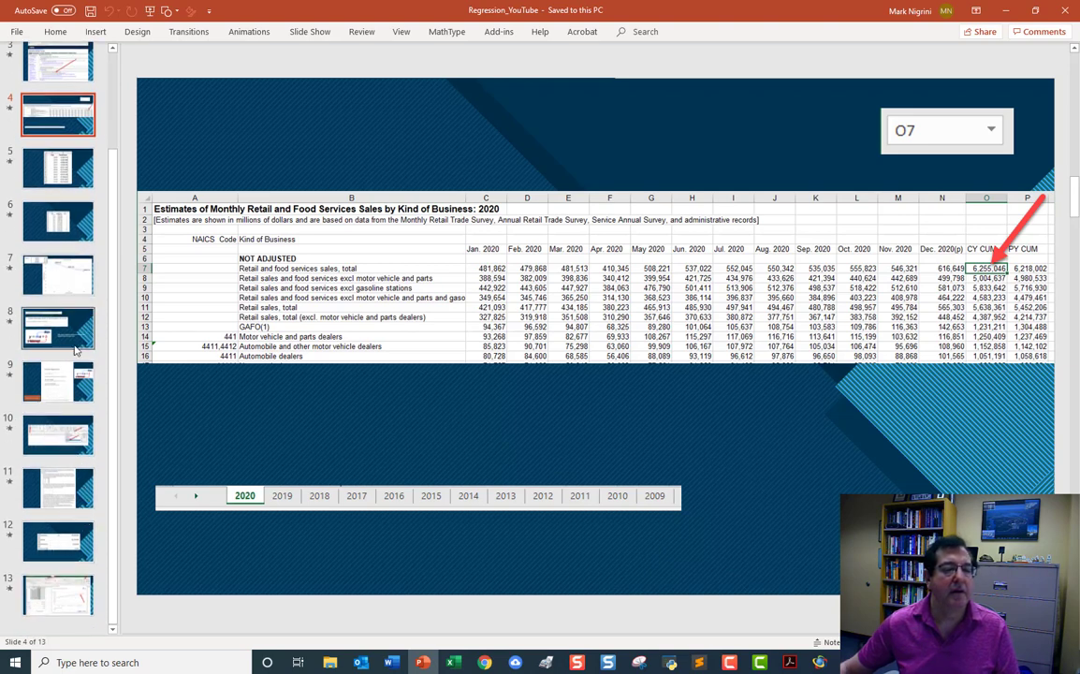
click(82, 393)
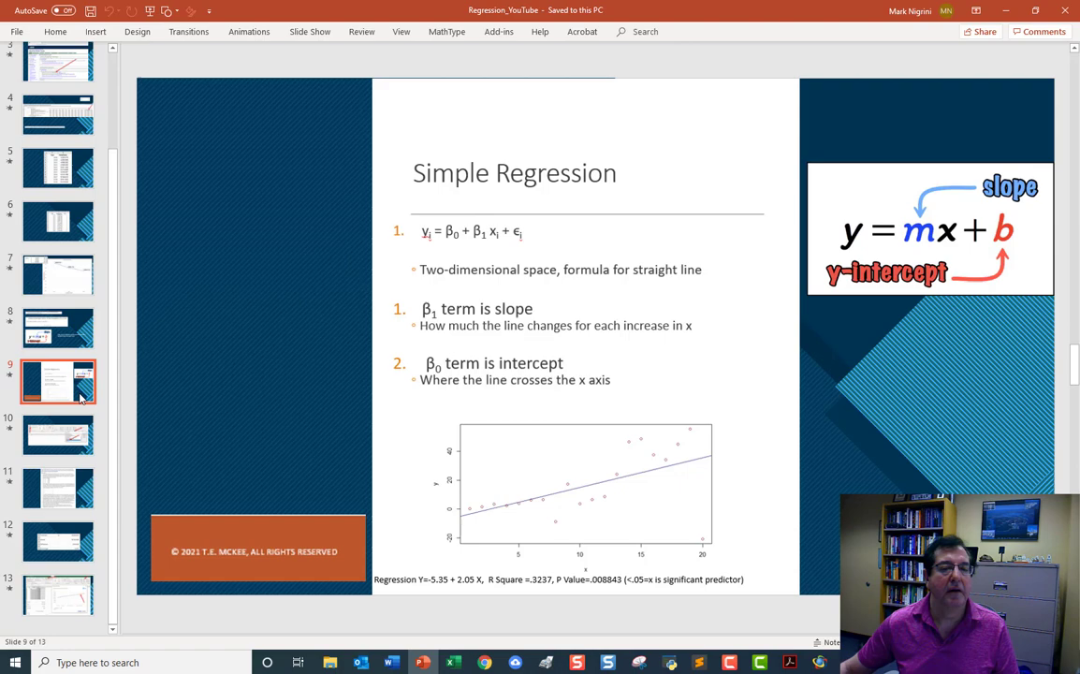
click(89, 487)
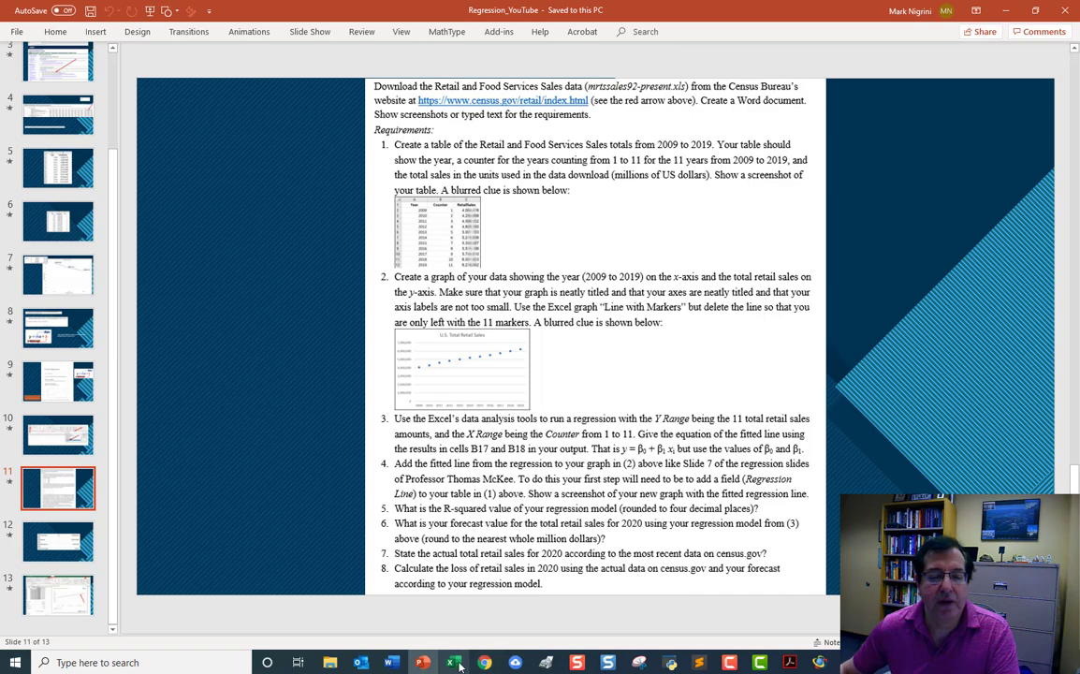
key(alt+Tab)
drag(329, 475, 378, 473)
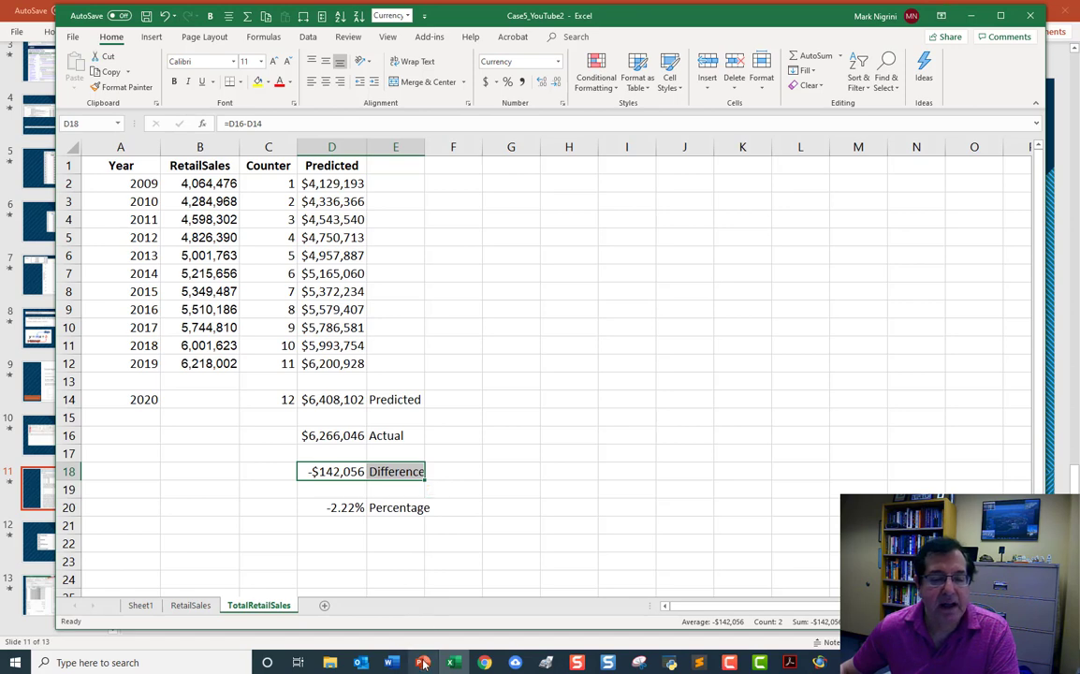
key(alt+Tab)
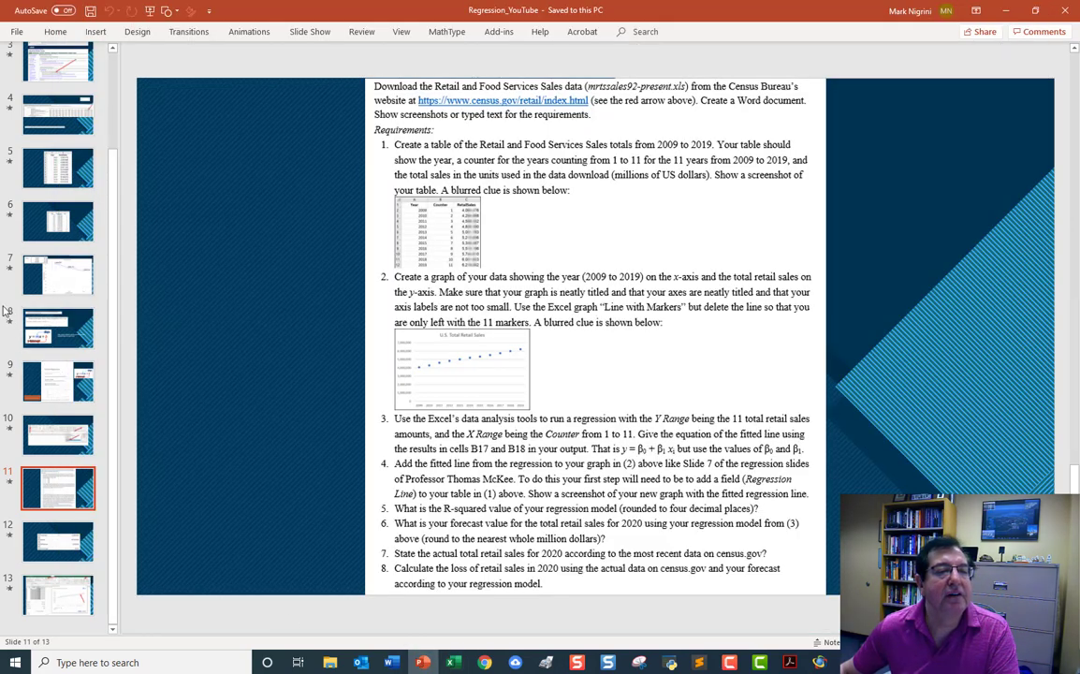
click(60, 119)
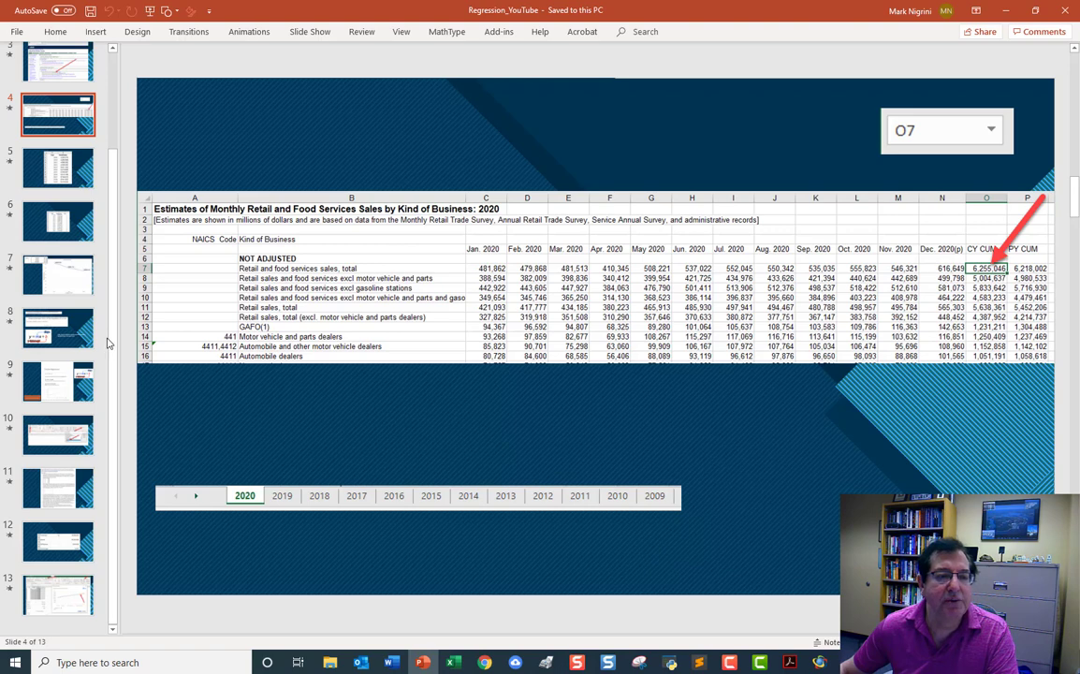
Go through slide 12's Predicted/Actual table to slide 13's forecast worksheet screenshot
click(80, 535)
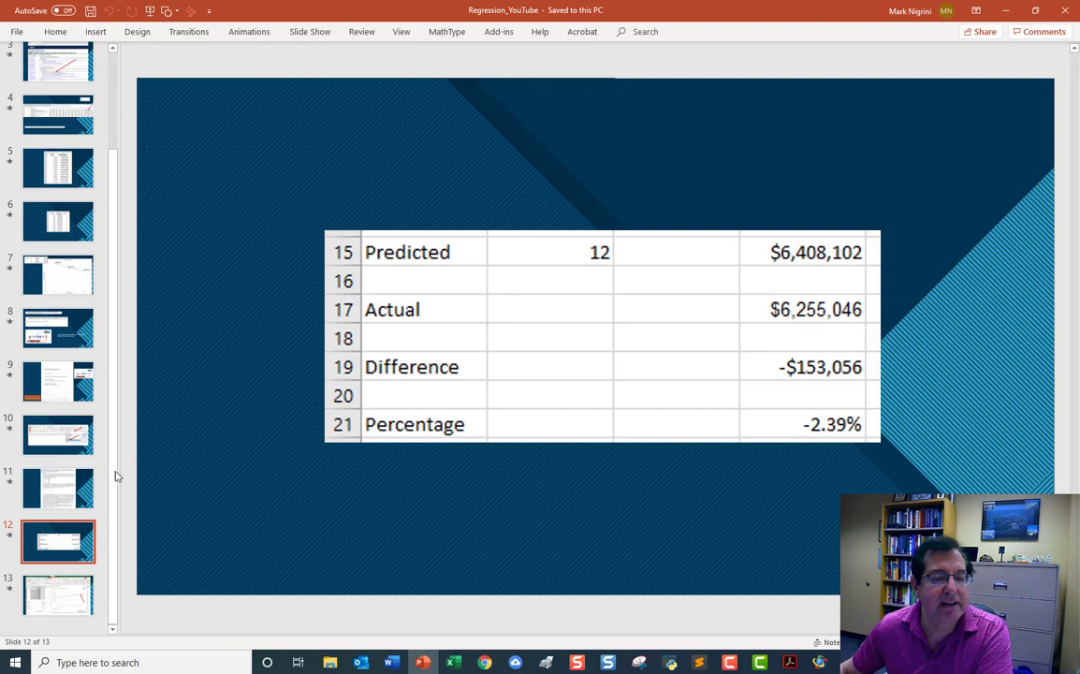
click(79, 592)
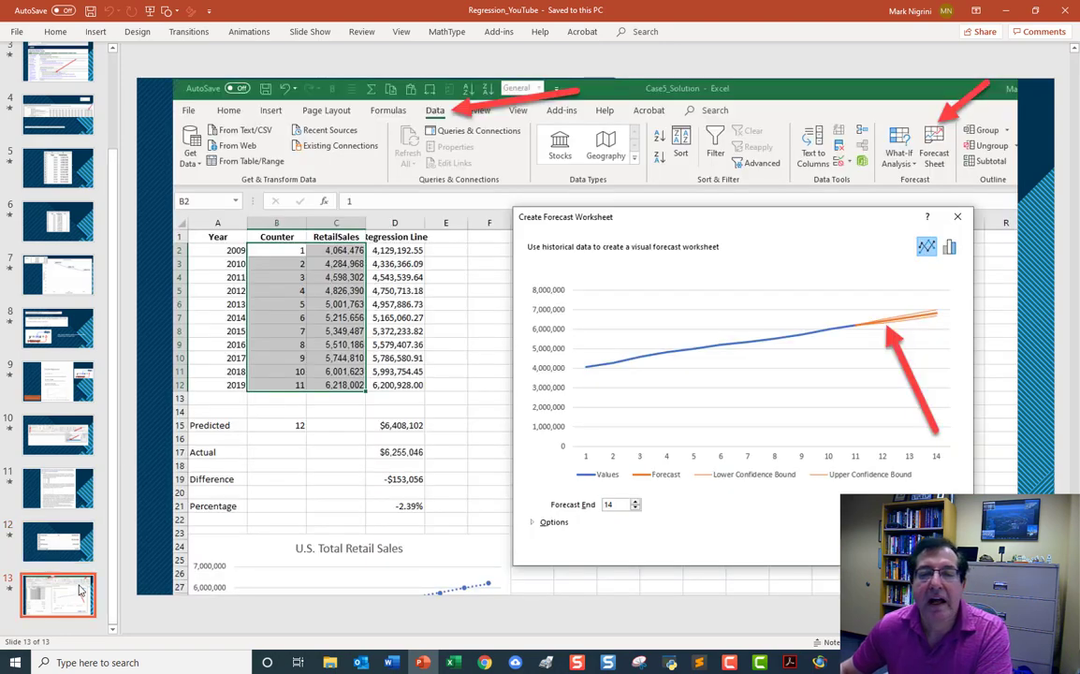